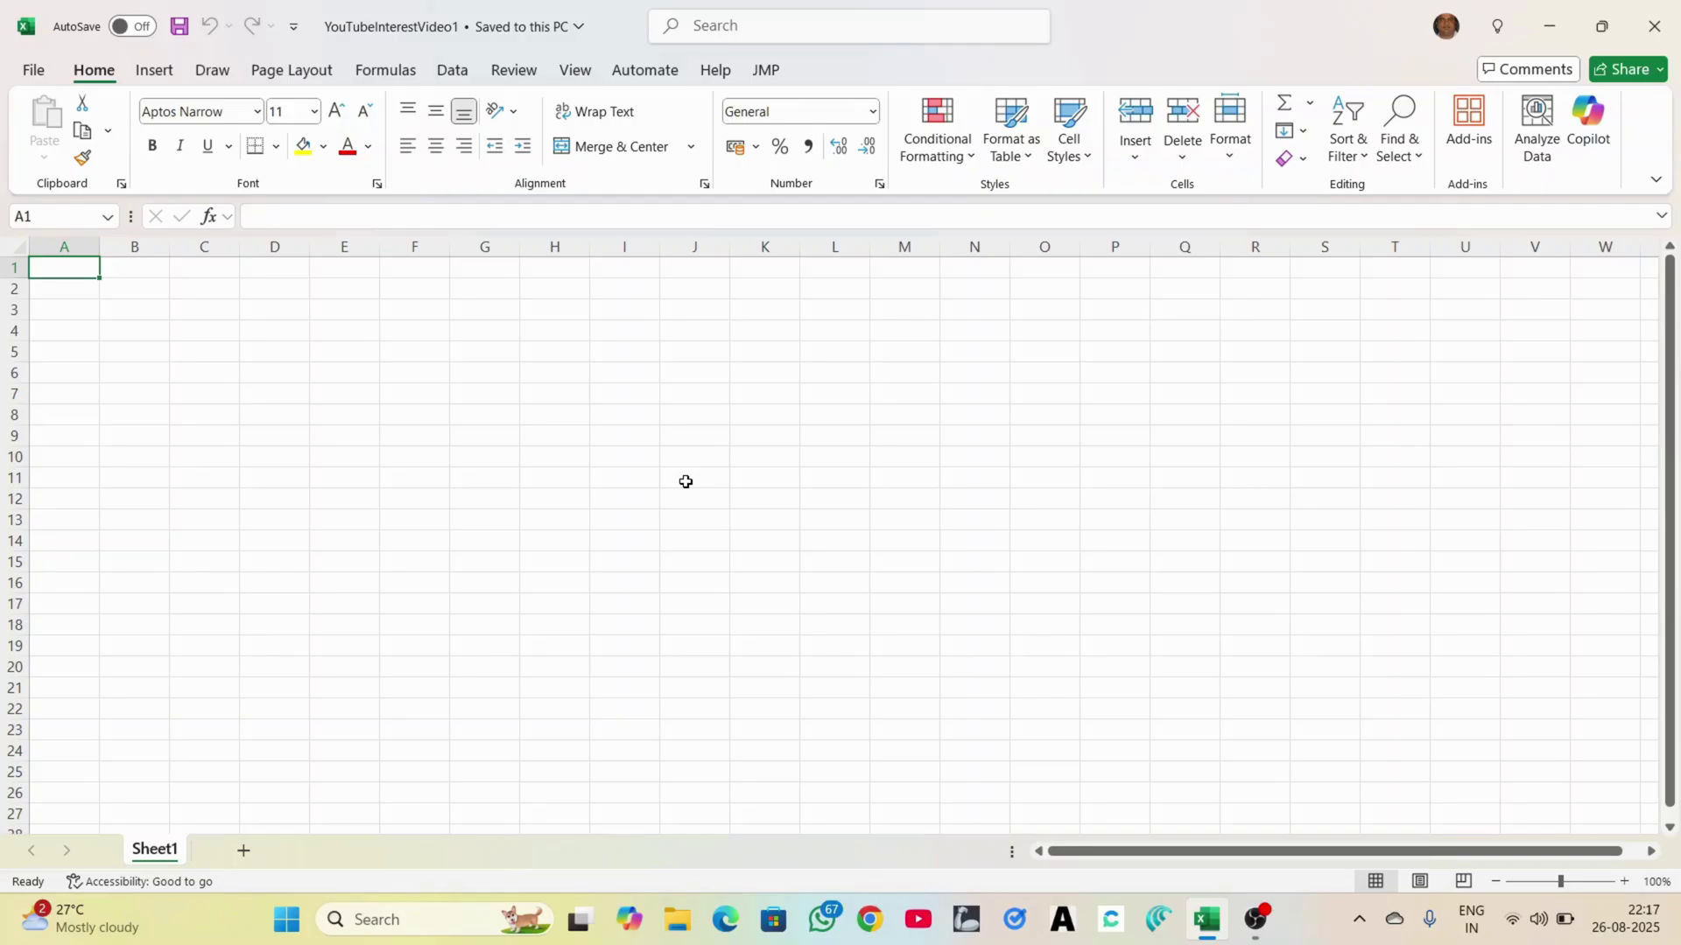
Enter the label Principal in cell A1 and widen column B to roughly twice its width.
type("Princiapl")
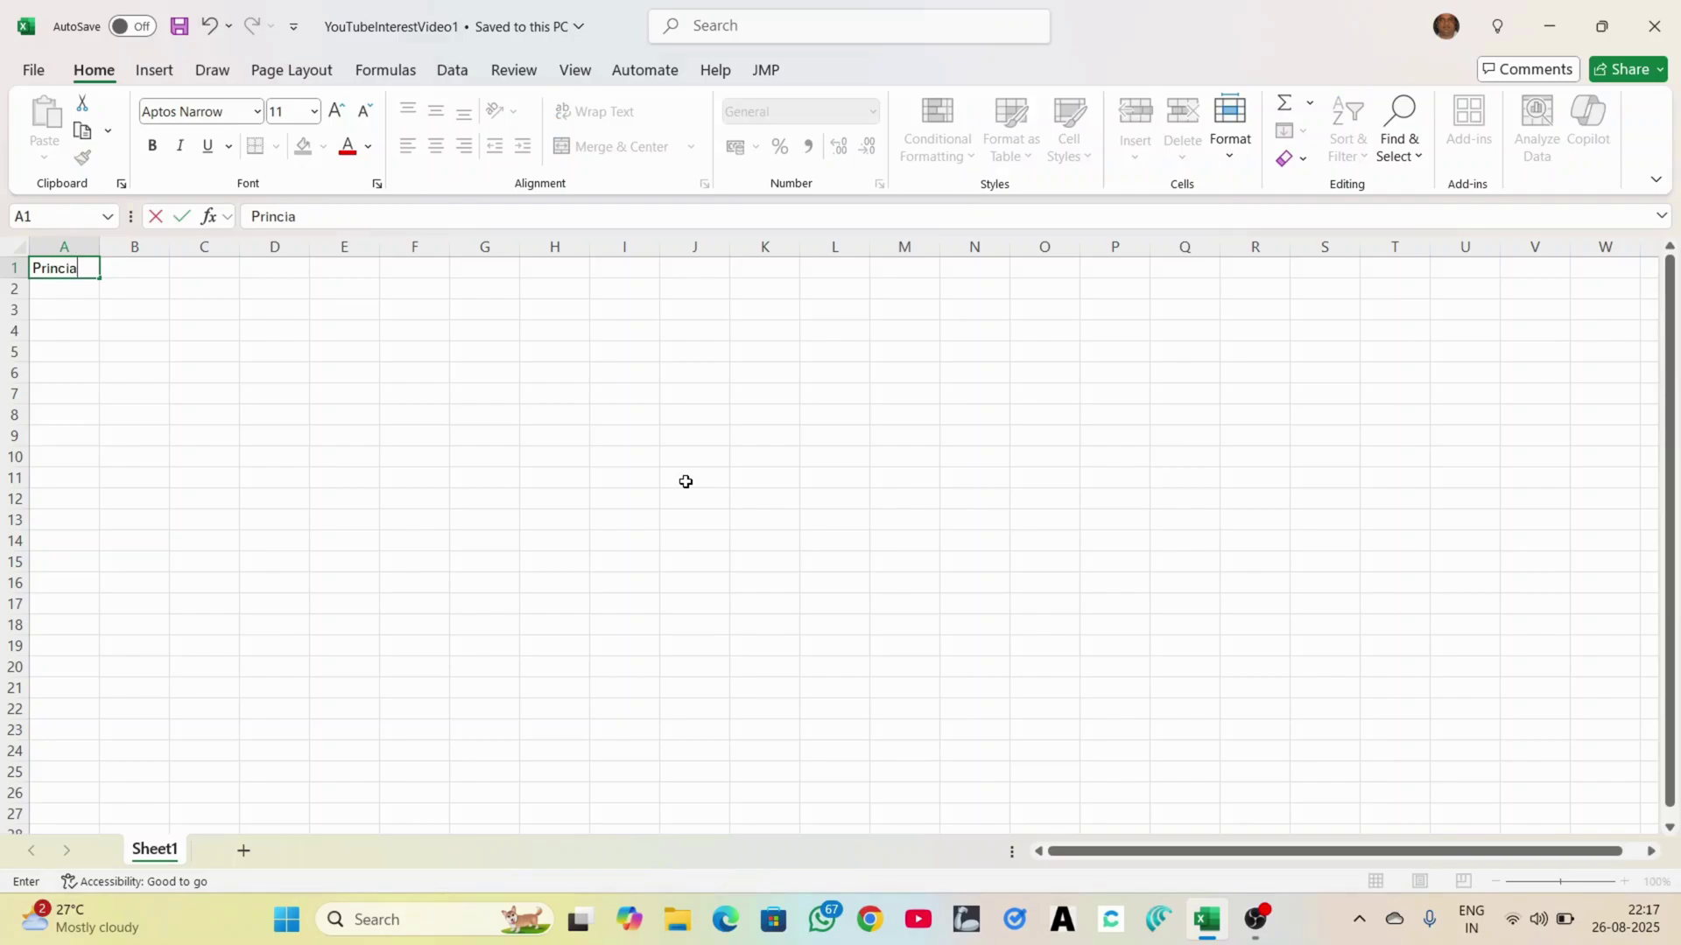
key("BackSpace")
key("BackSpace")
key("BackSpace")
type("pal")
key("Tab")
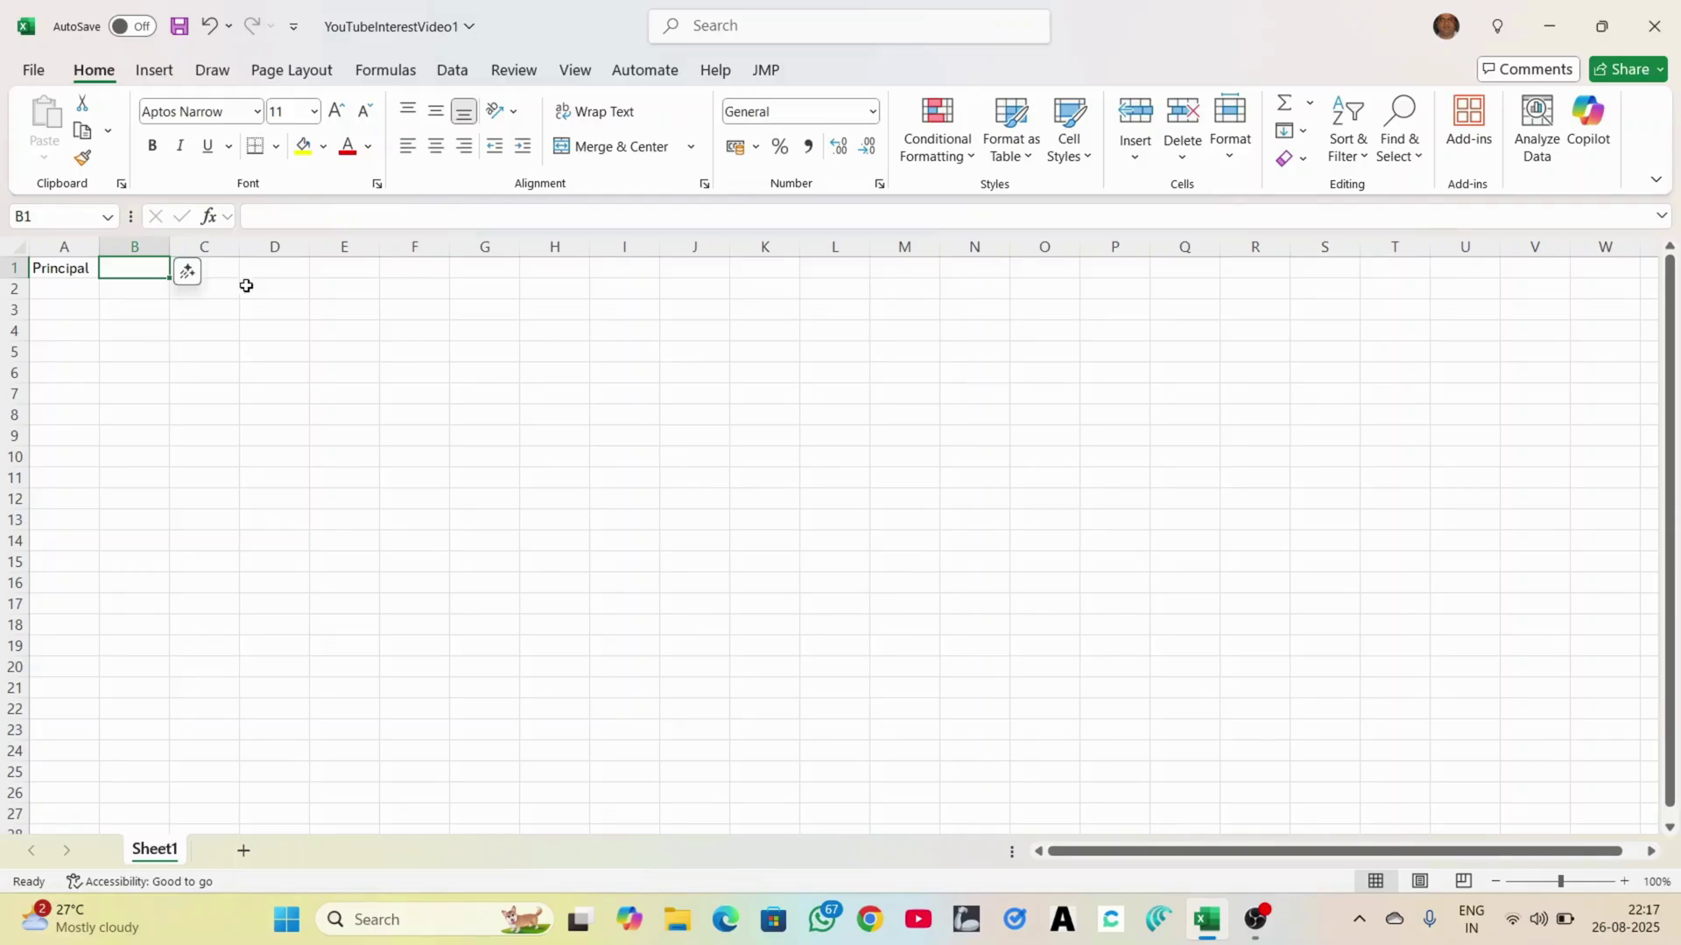
left_click_drag(178, 252, 249, 252)
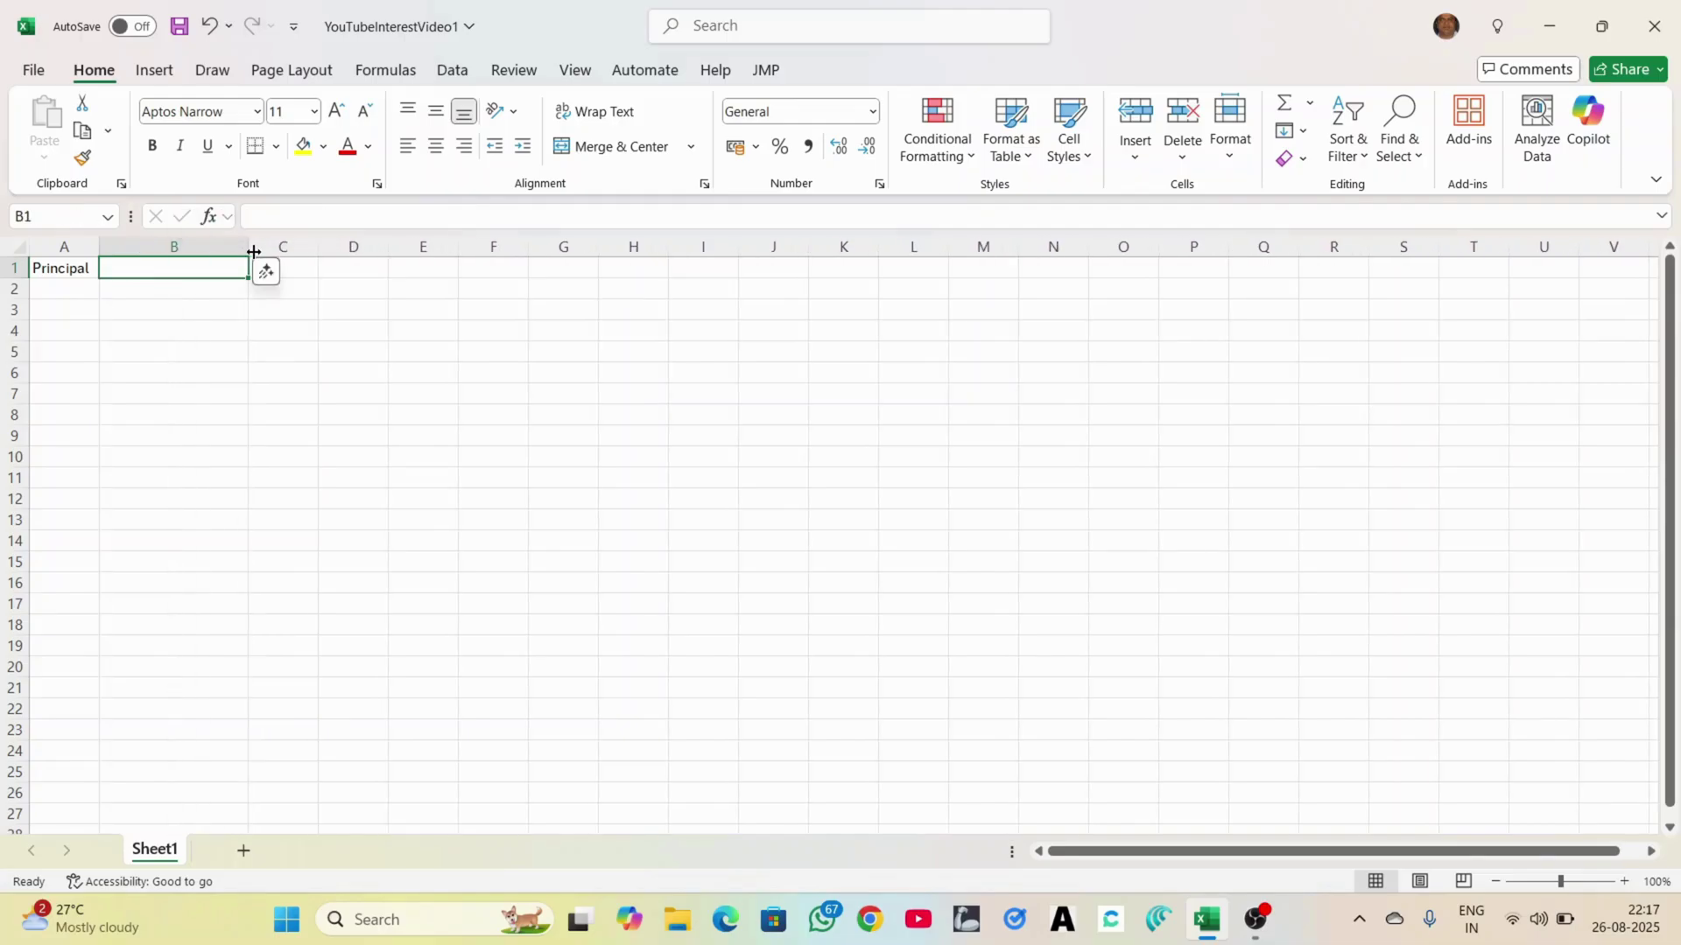
Add the labels Rate in cell A2 and Time in cell A3.
left_click(73, 285)
type("Rate")
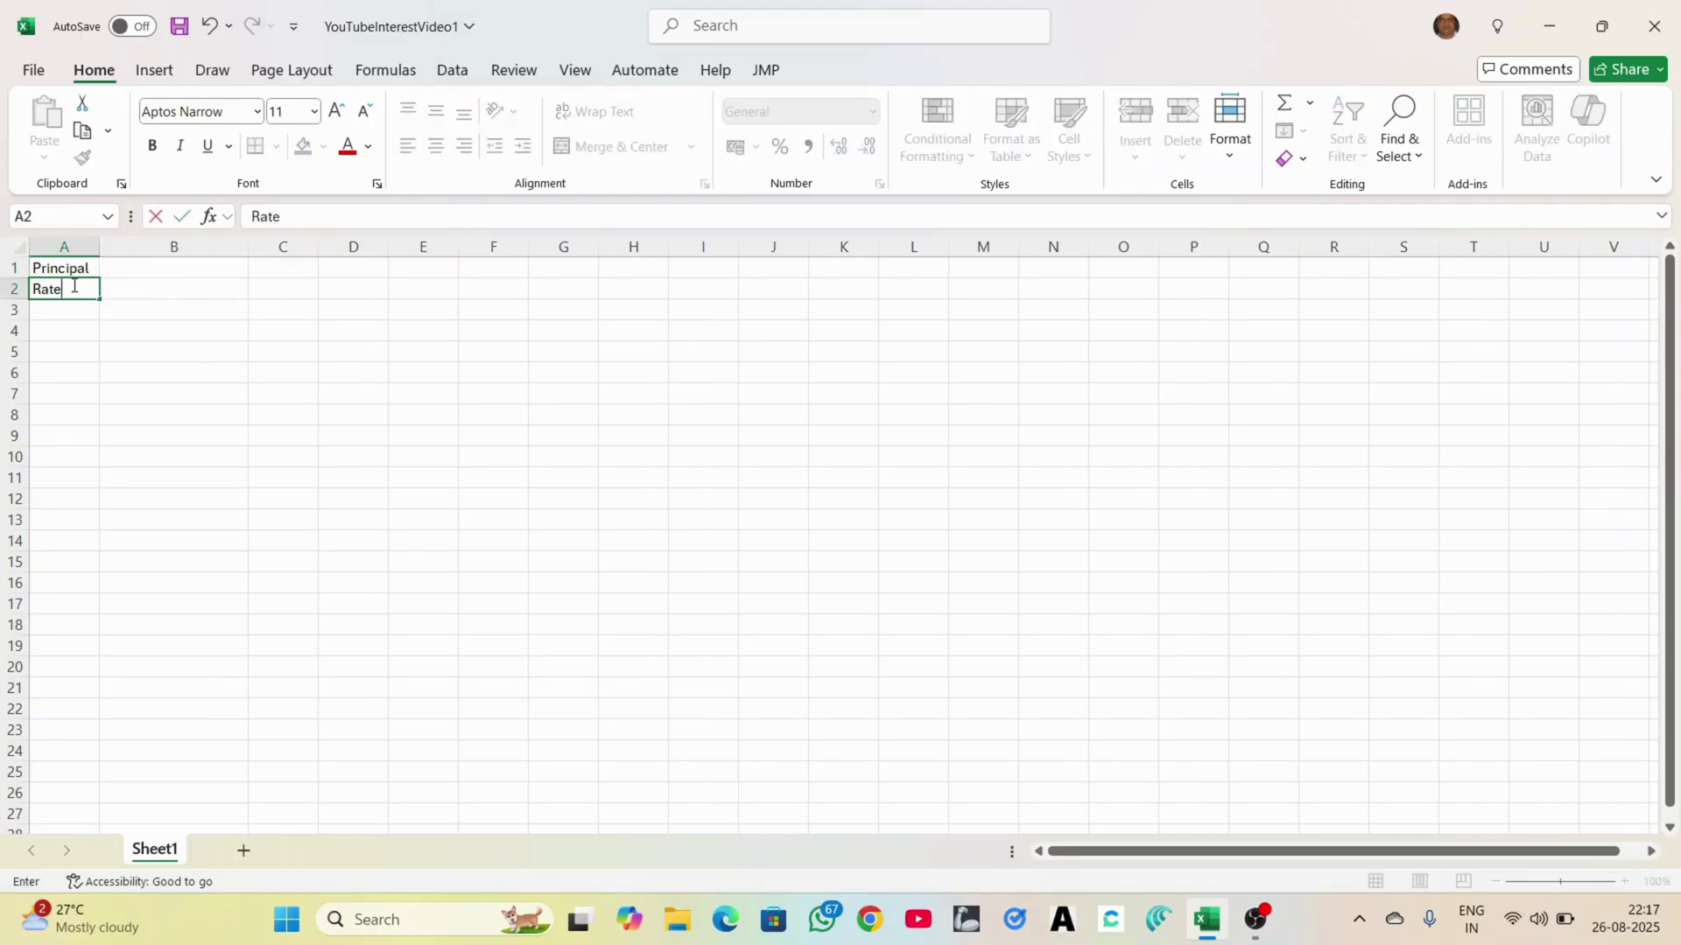
key("Return")
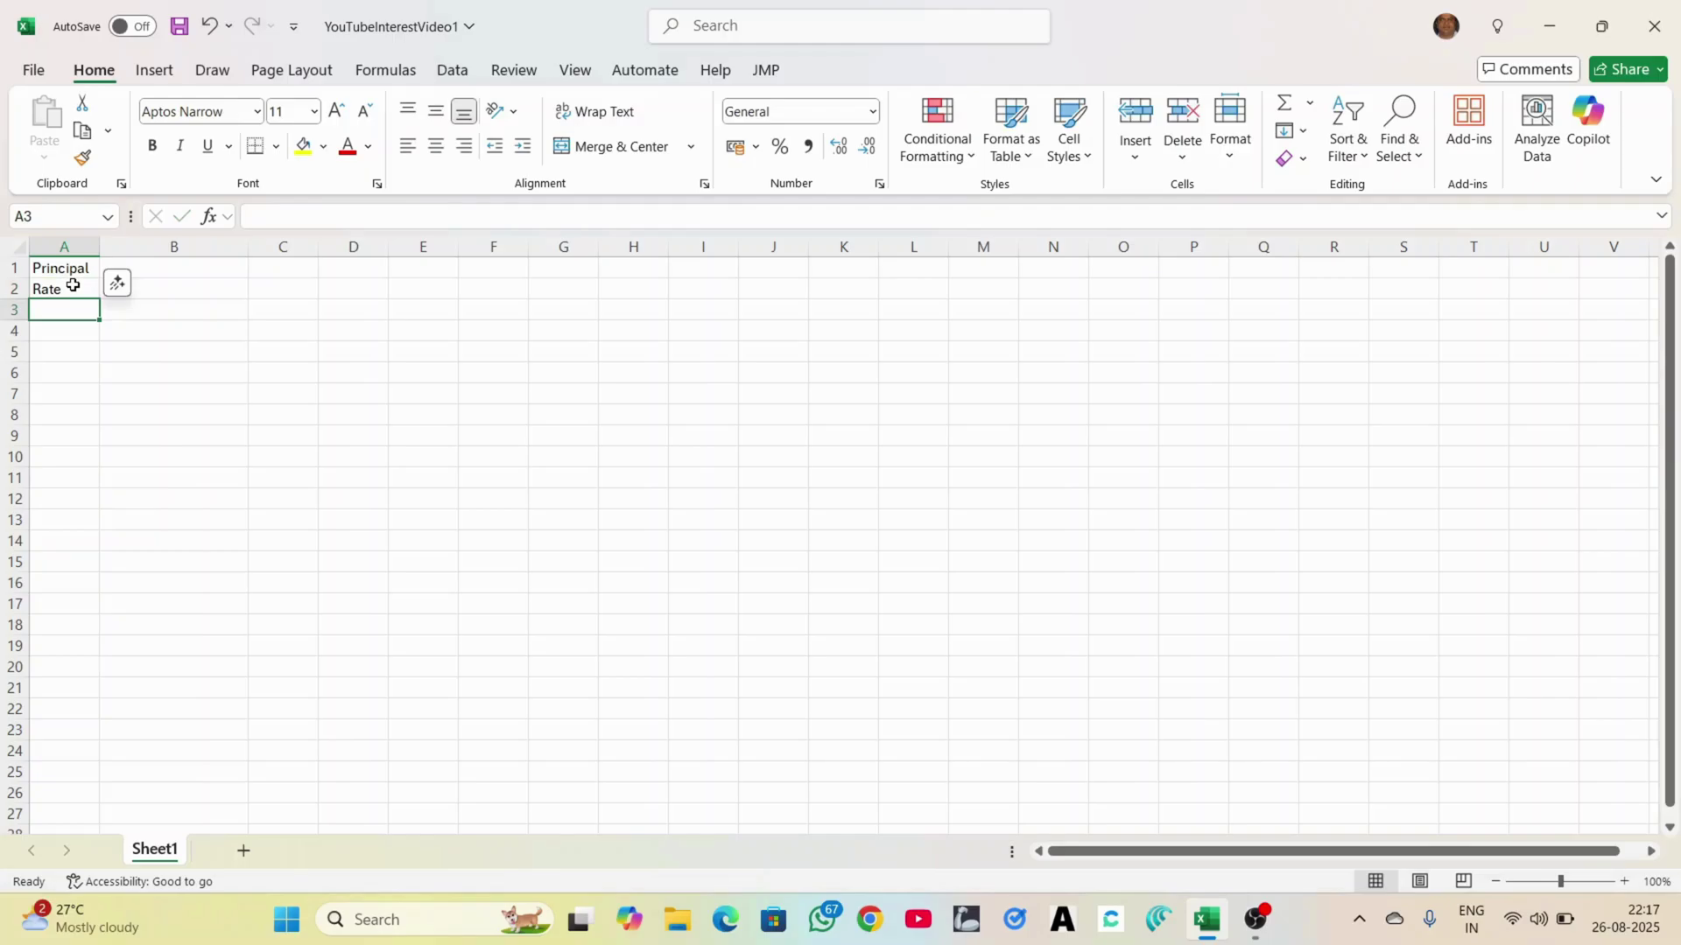
type("Time")
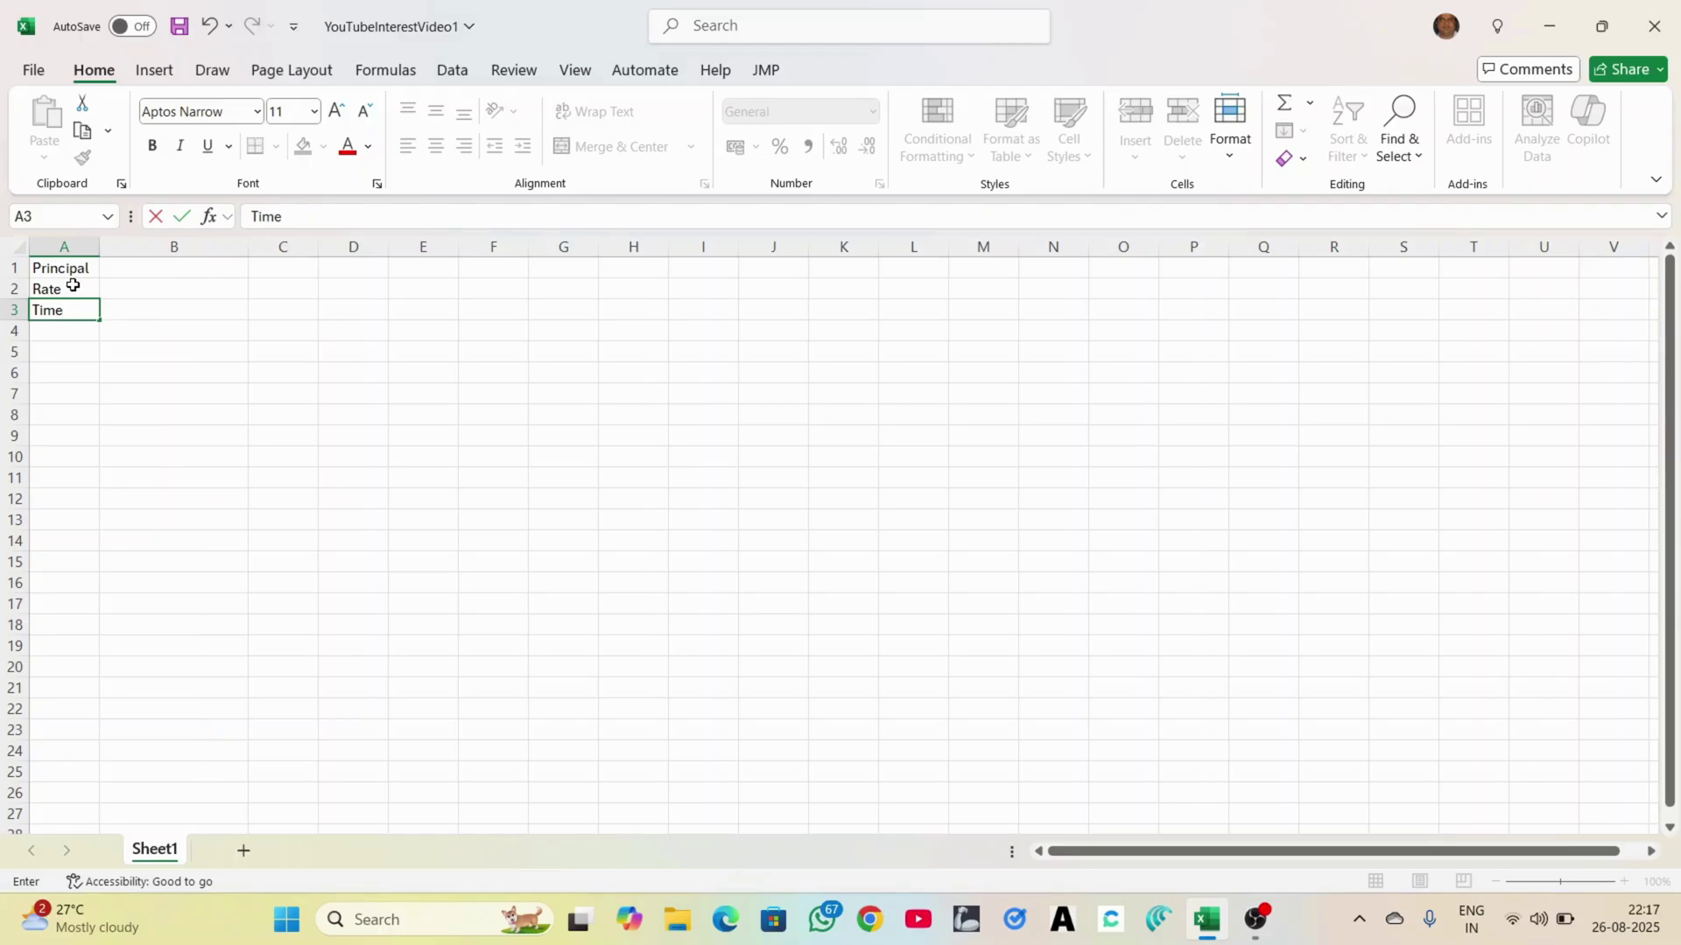
Enter 100000 as the principal in cell B1 and format it as accounting in ₹ English (India).
left_click(148, 267)
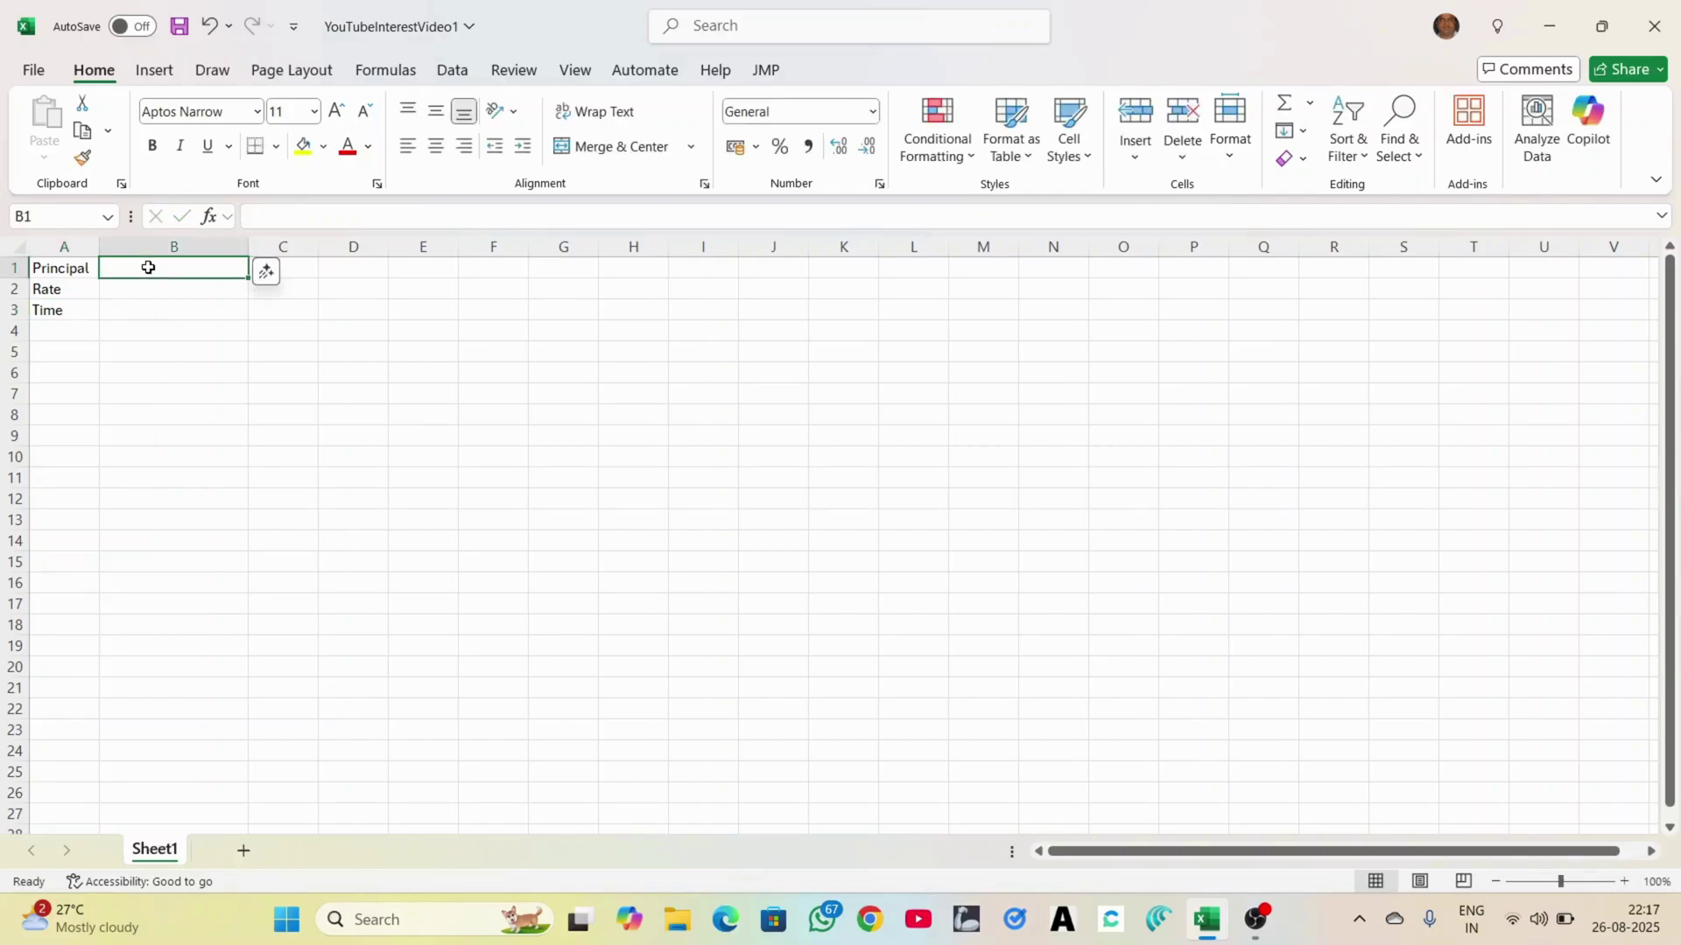
type("1")
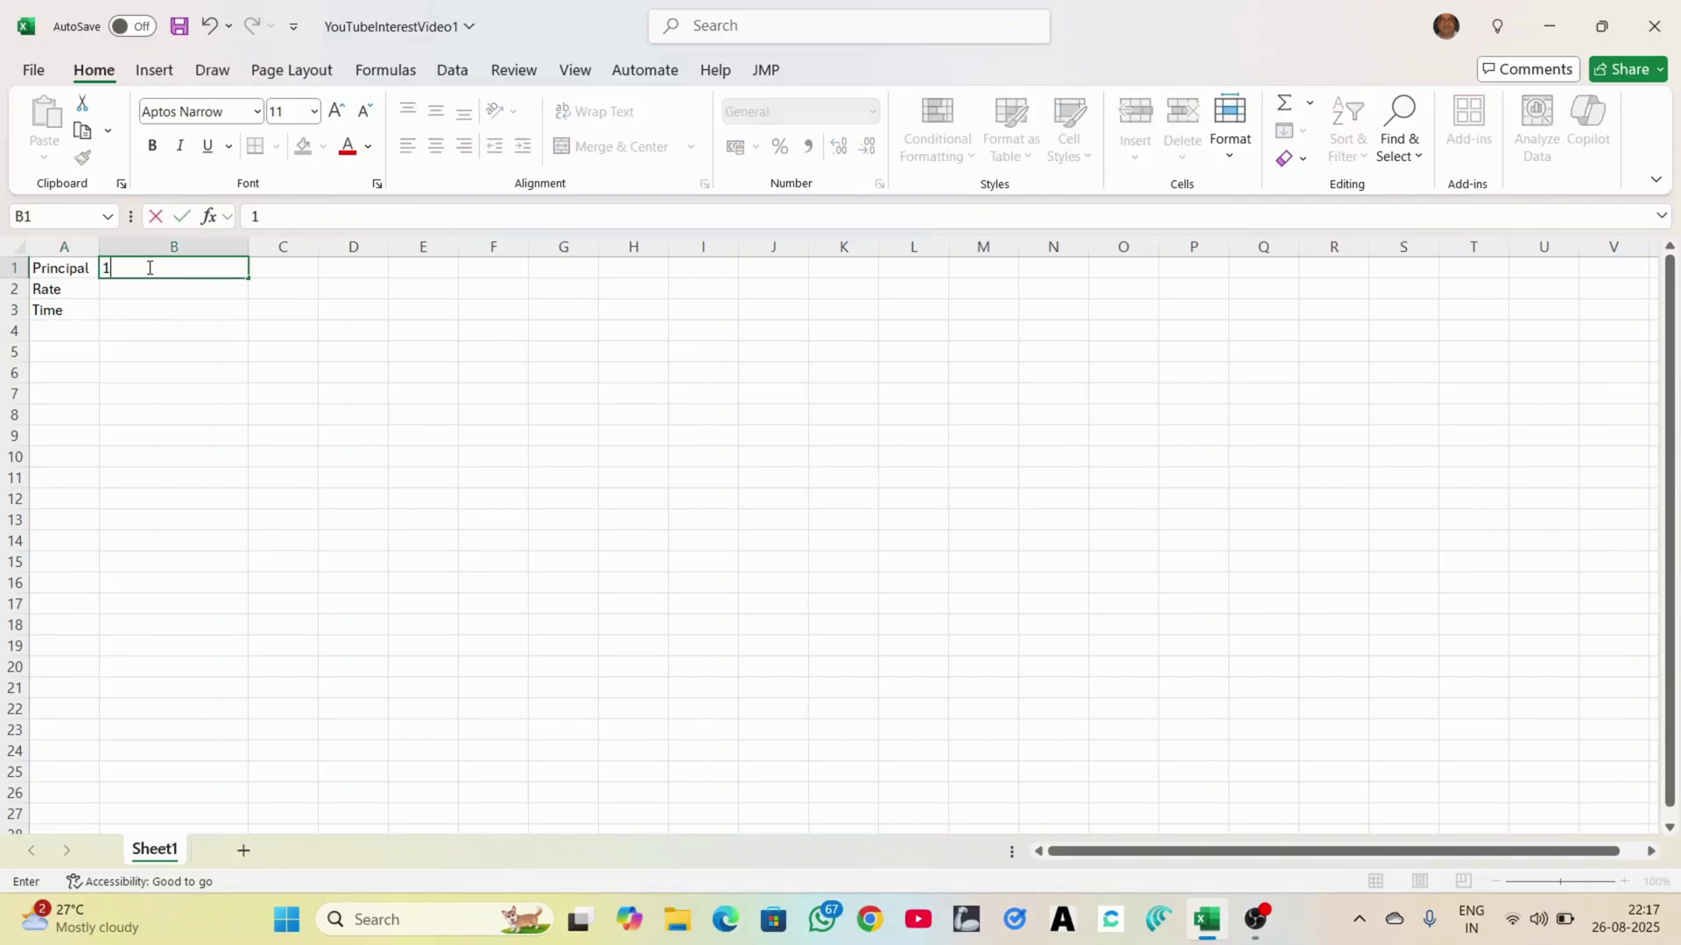
type("00000")
key("Return")
left_click(203, 272)
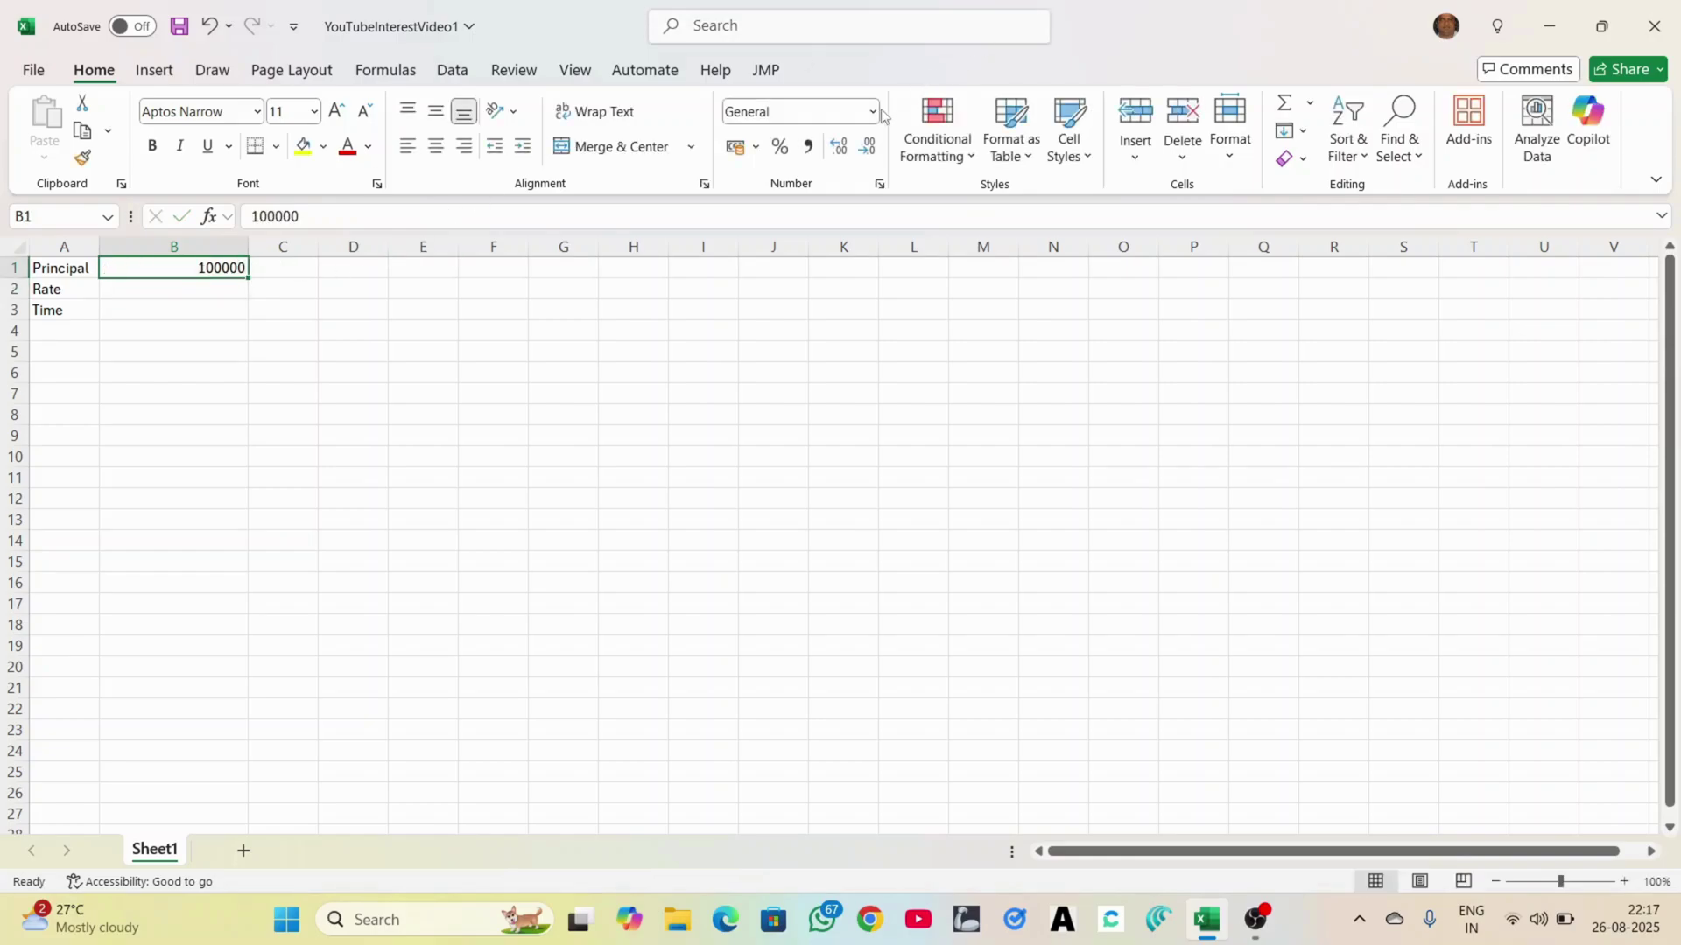
left_click(756, 149)
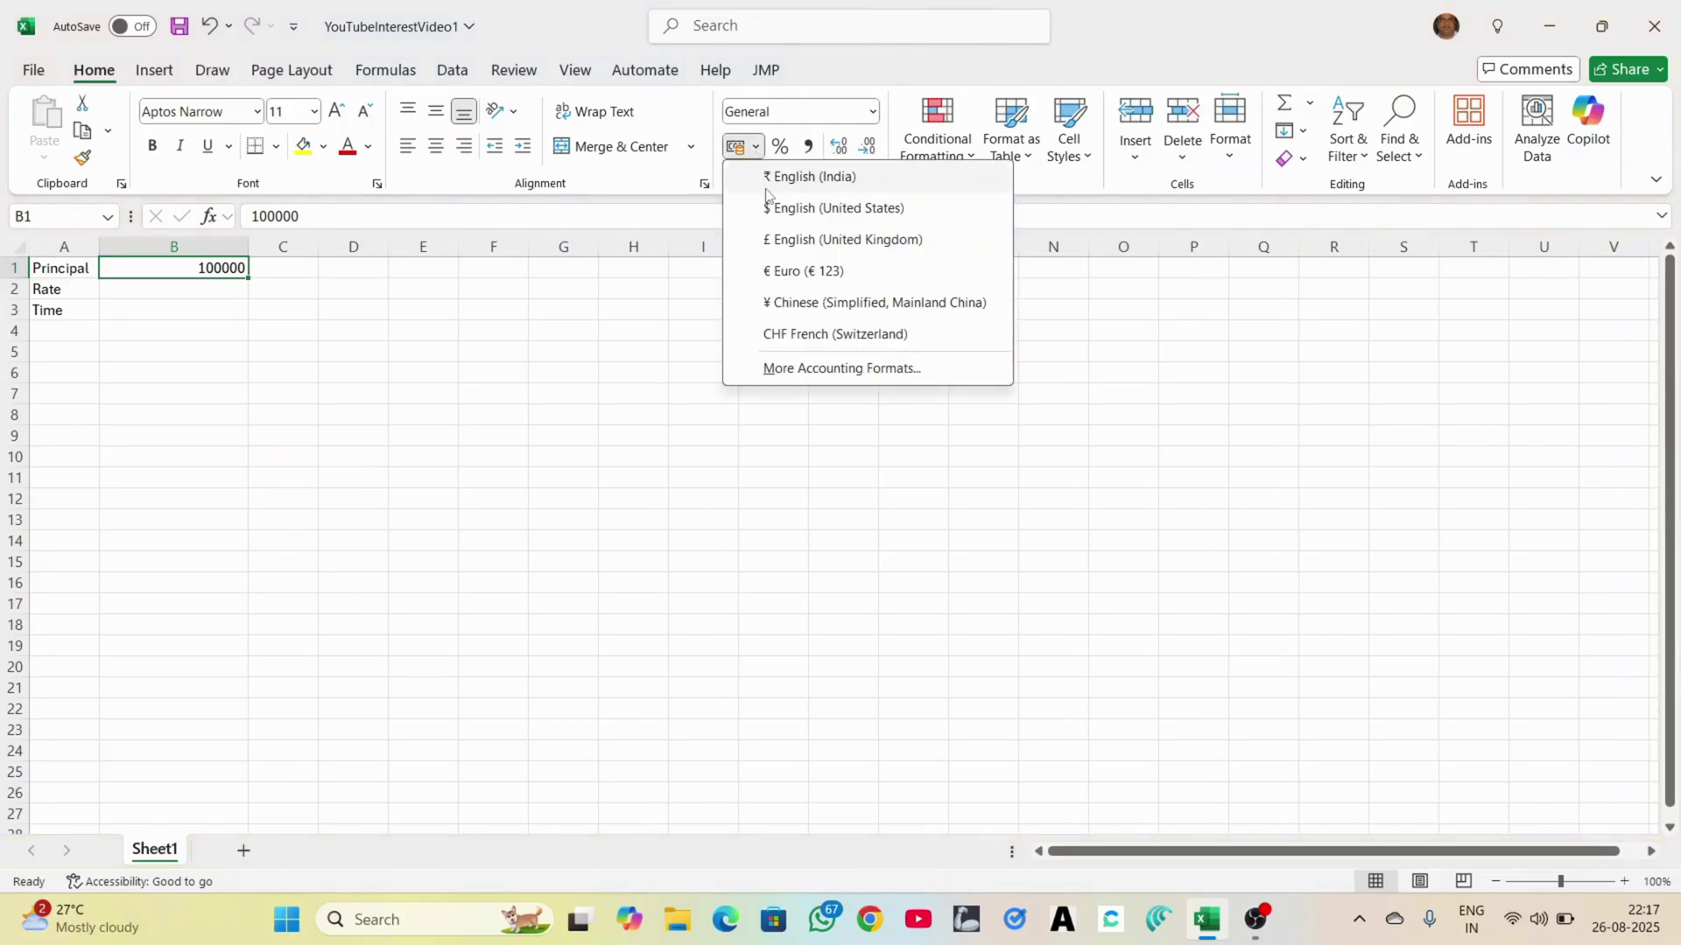
left_click(784, 179)
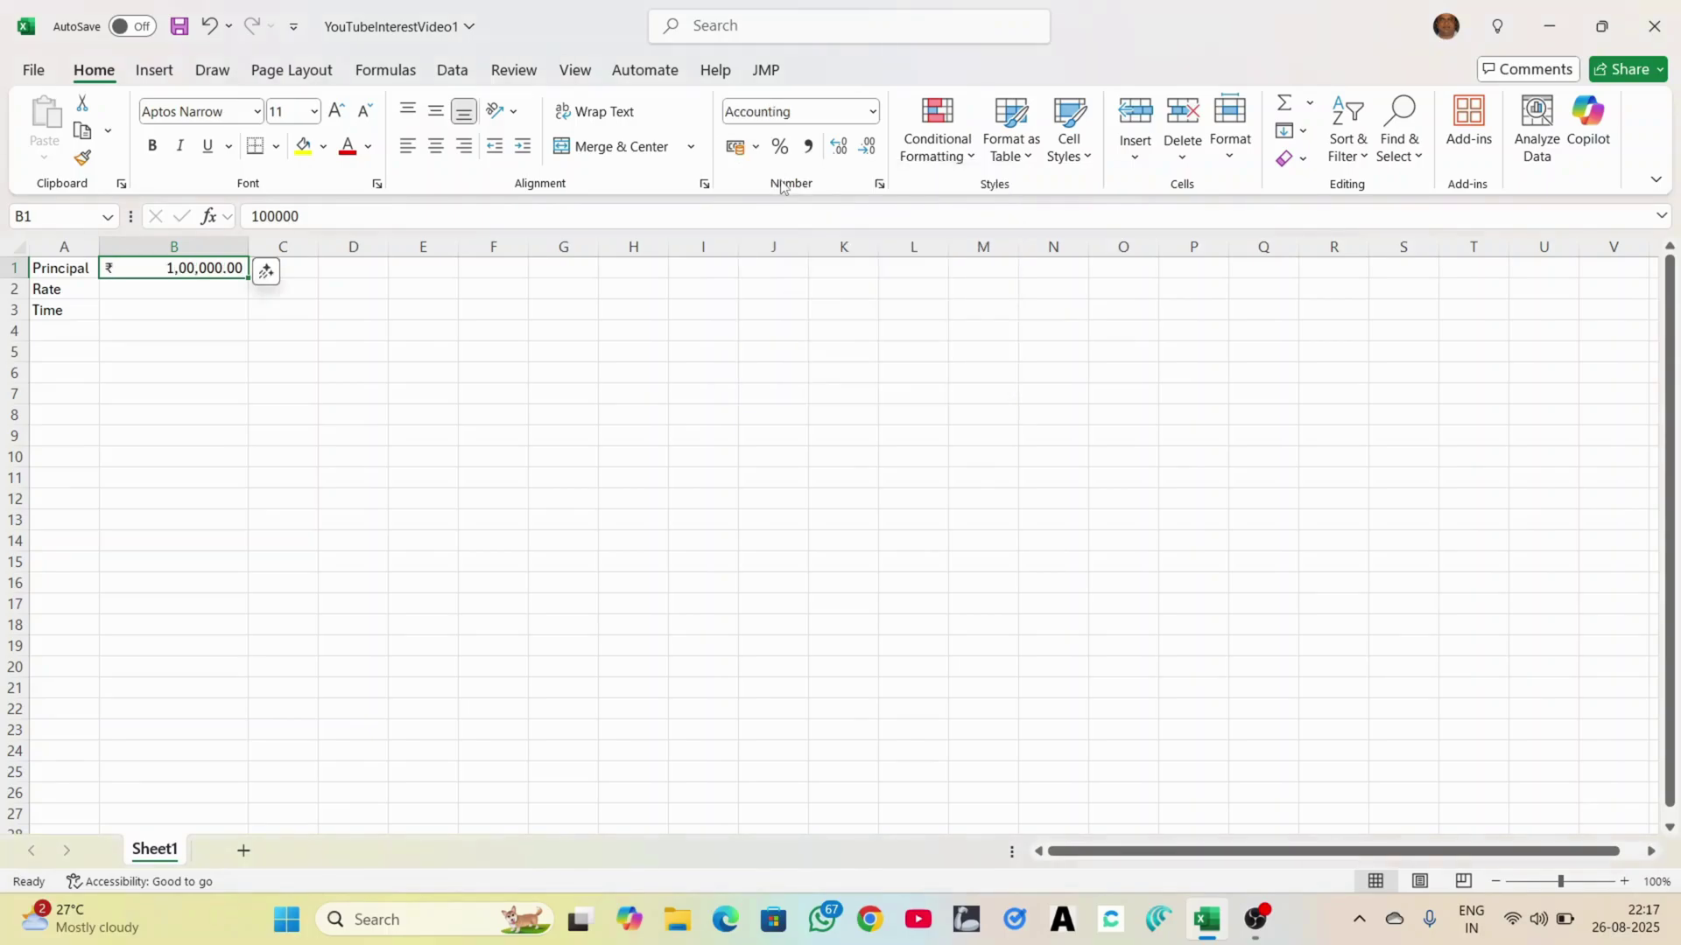
Enter a rate of 7% in cell B2 and a time of 2 in cell B3.
left_click(197, 294)
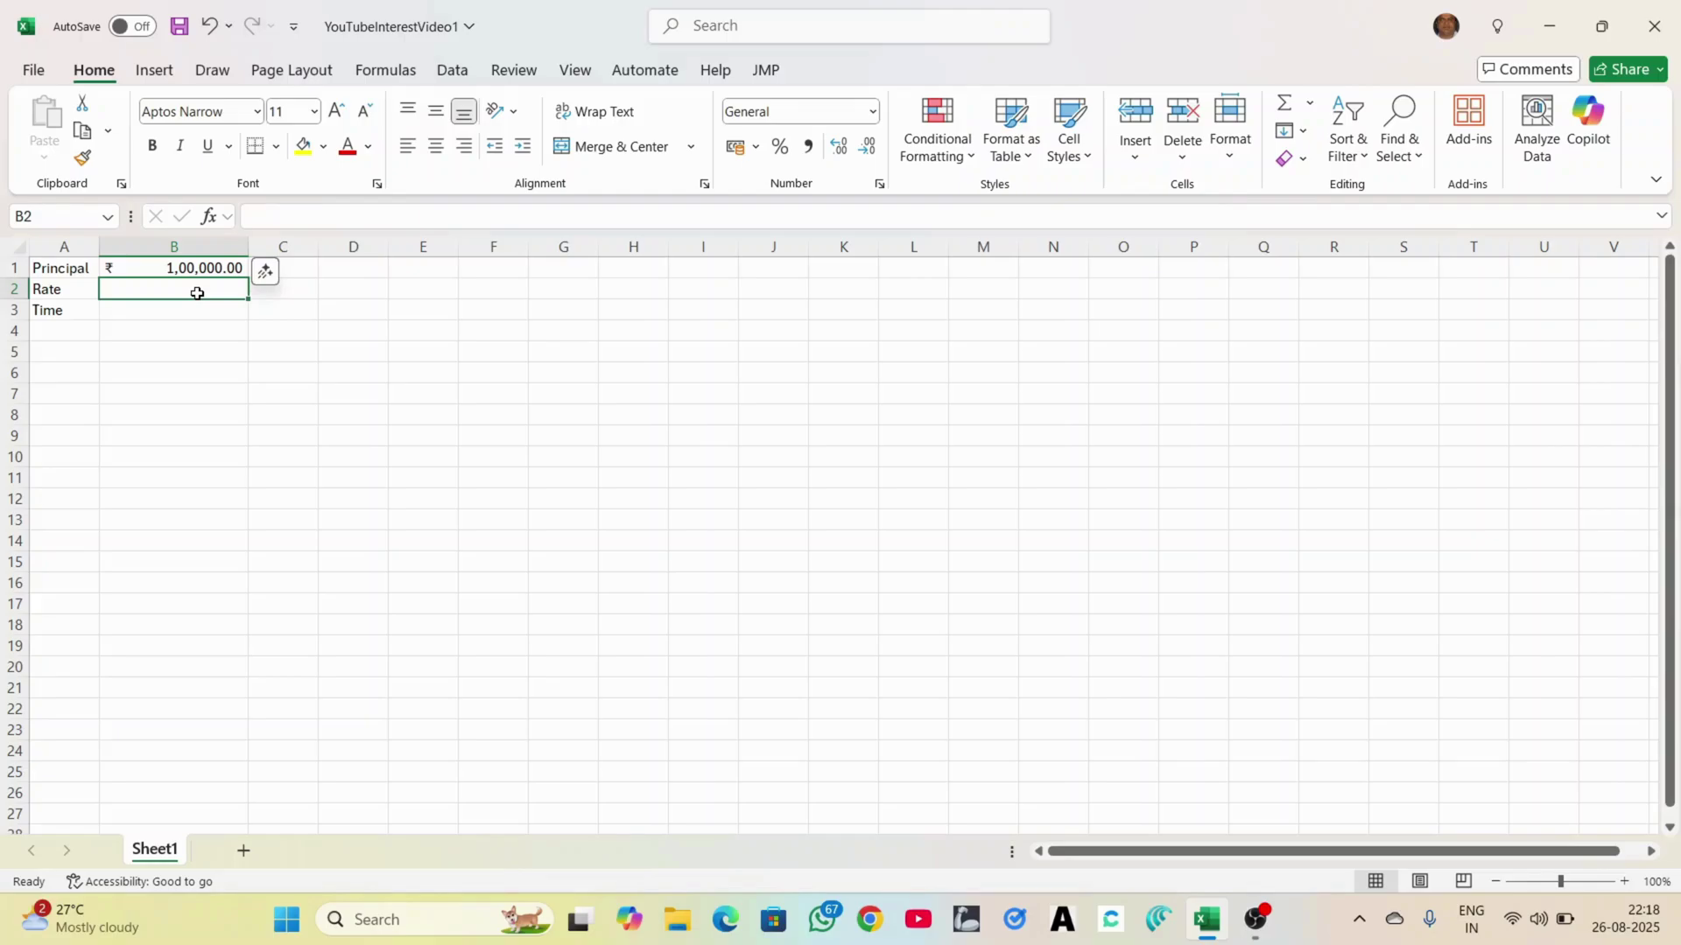
type("7")
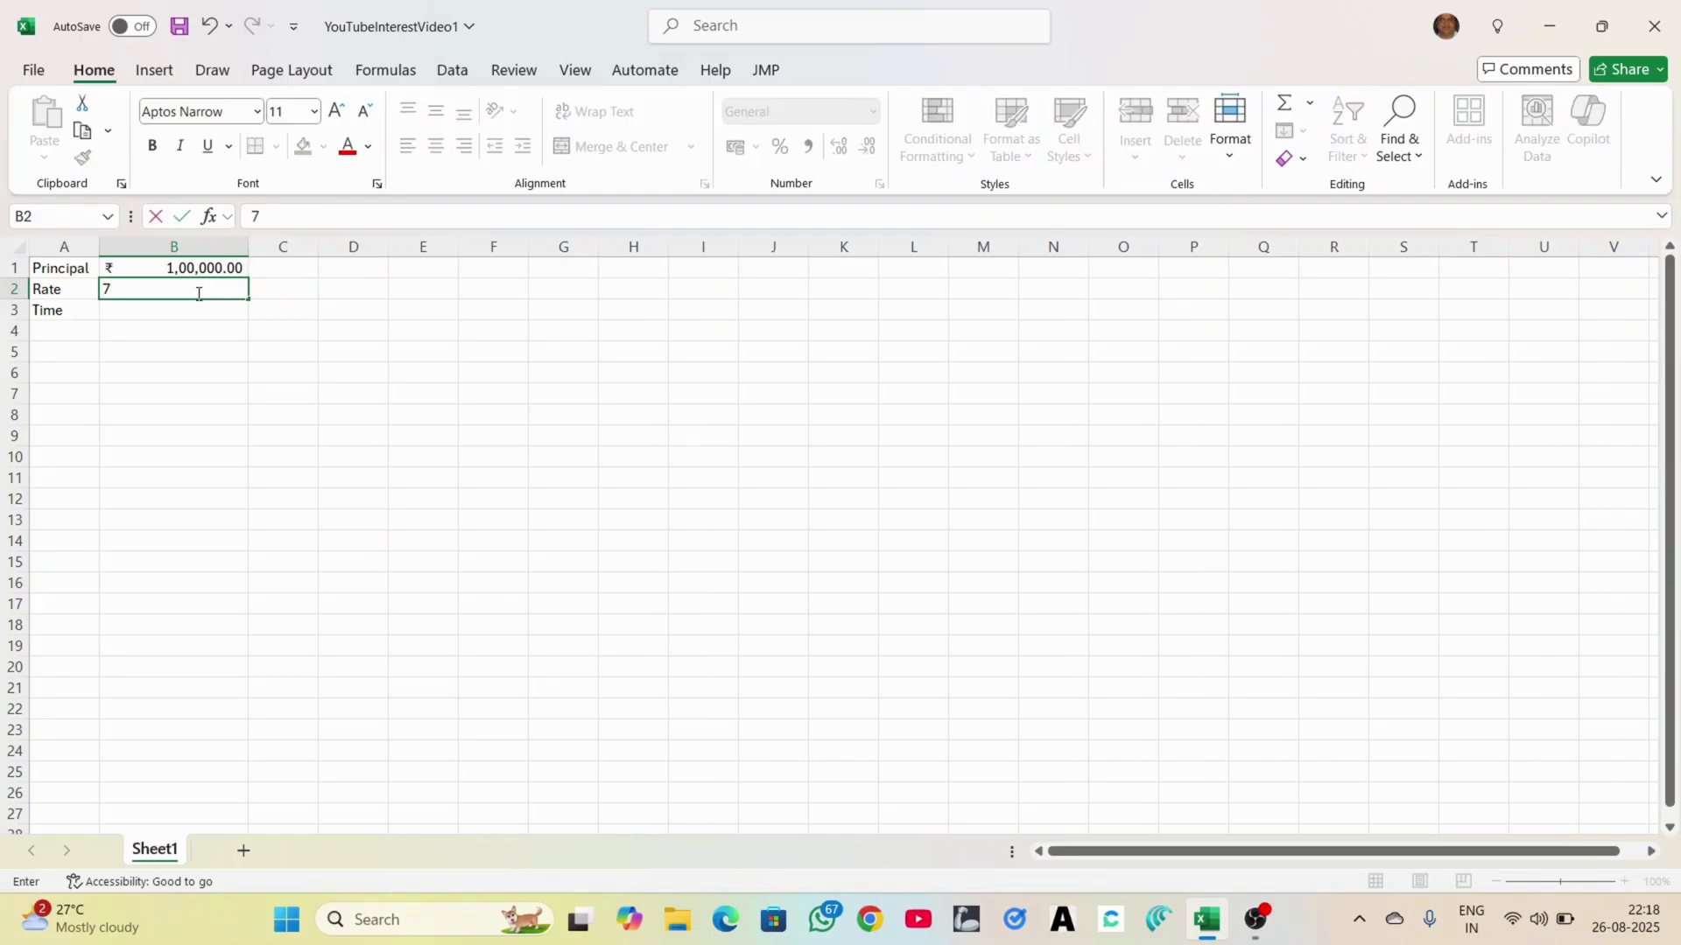
type("%")
key("Return")
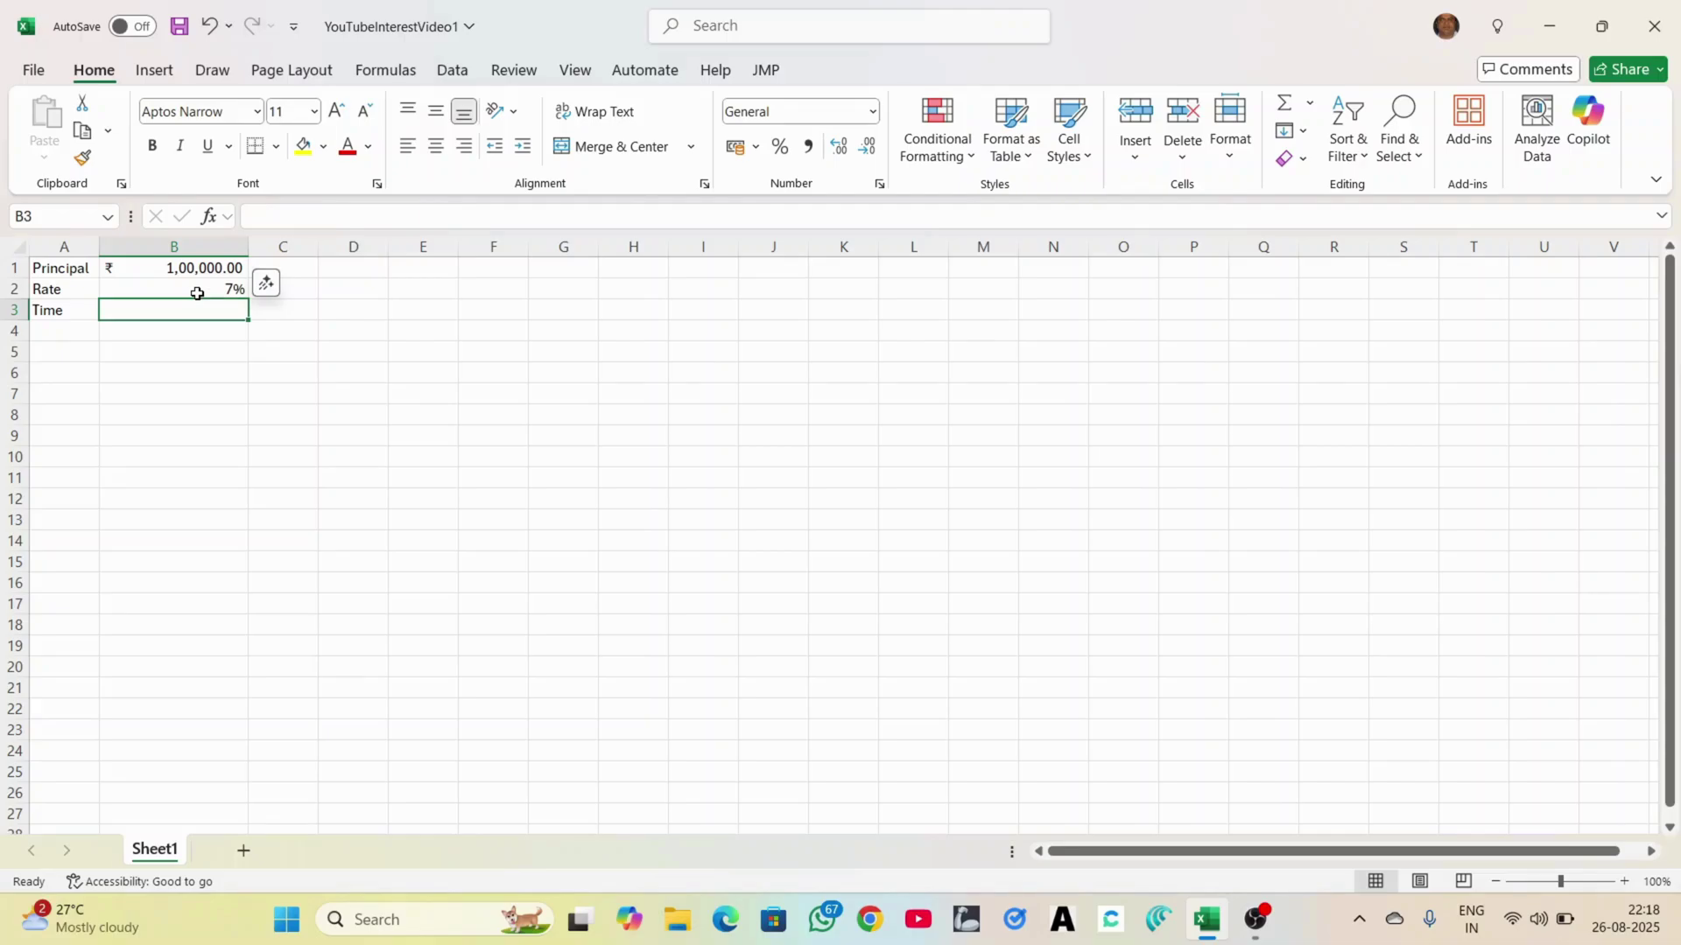
type("2")
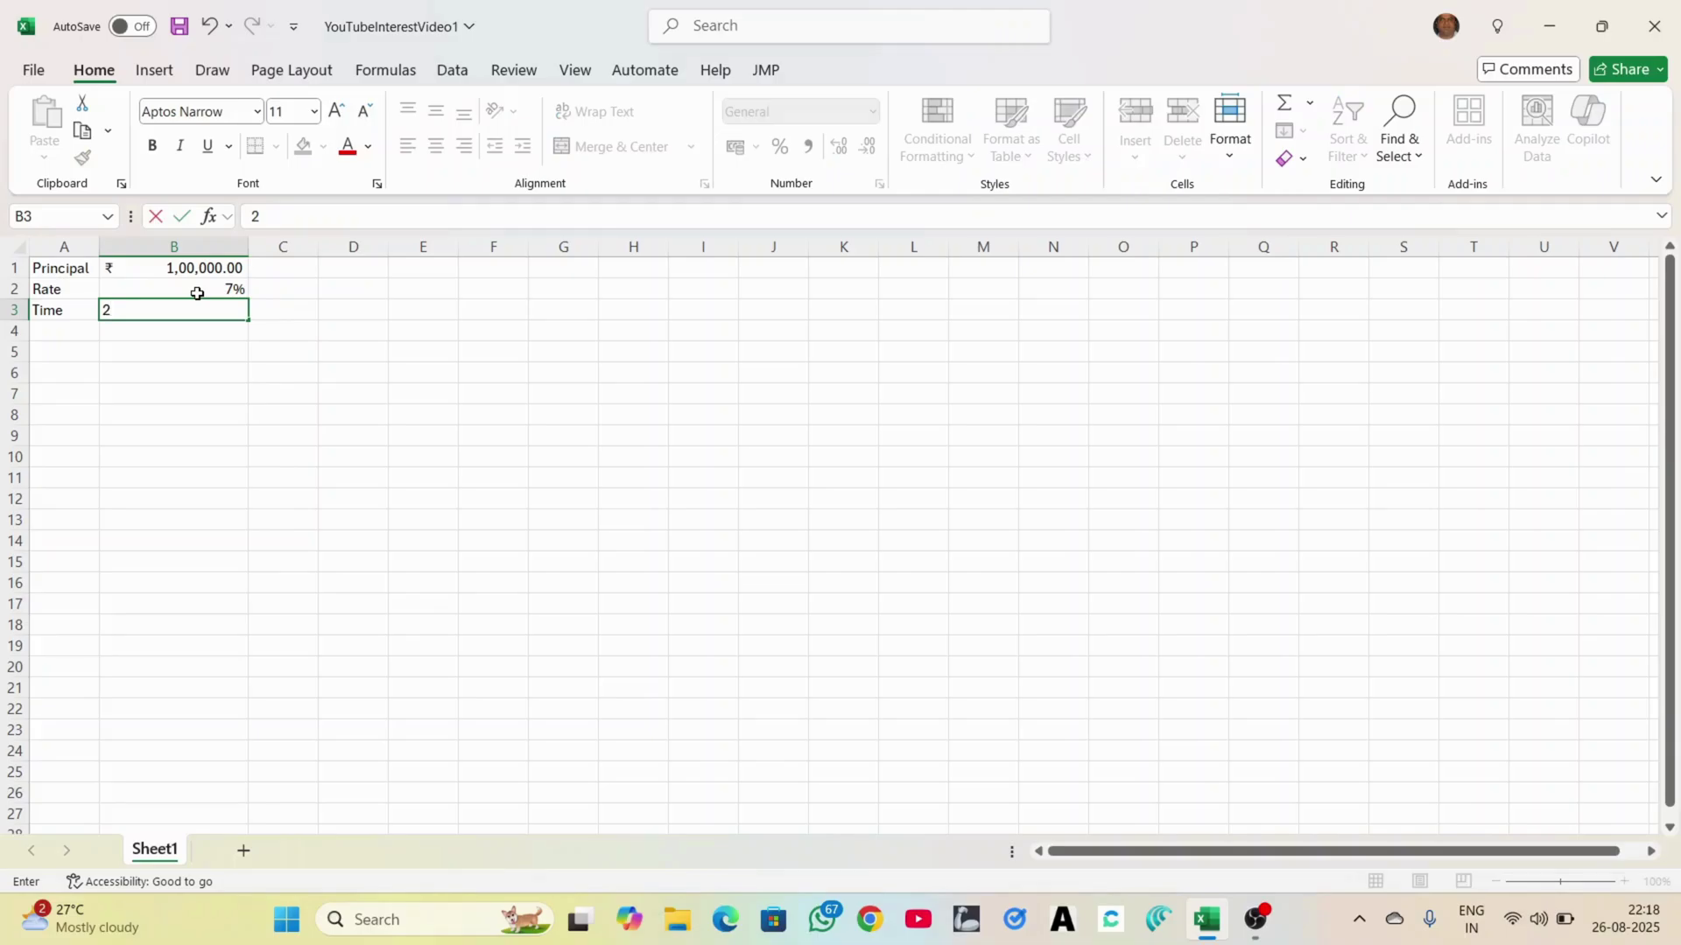
key("Return")
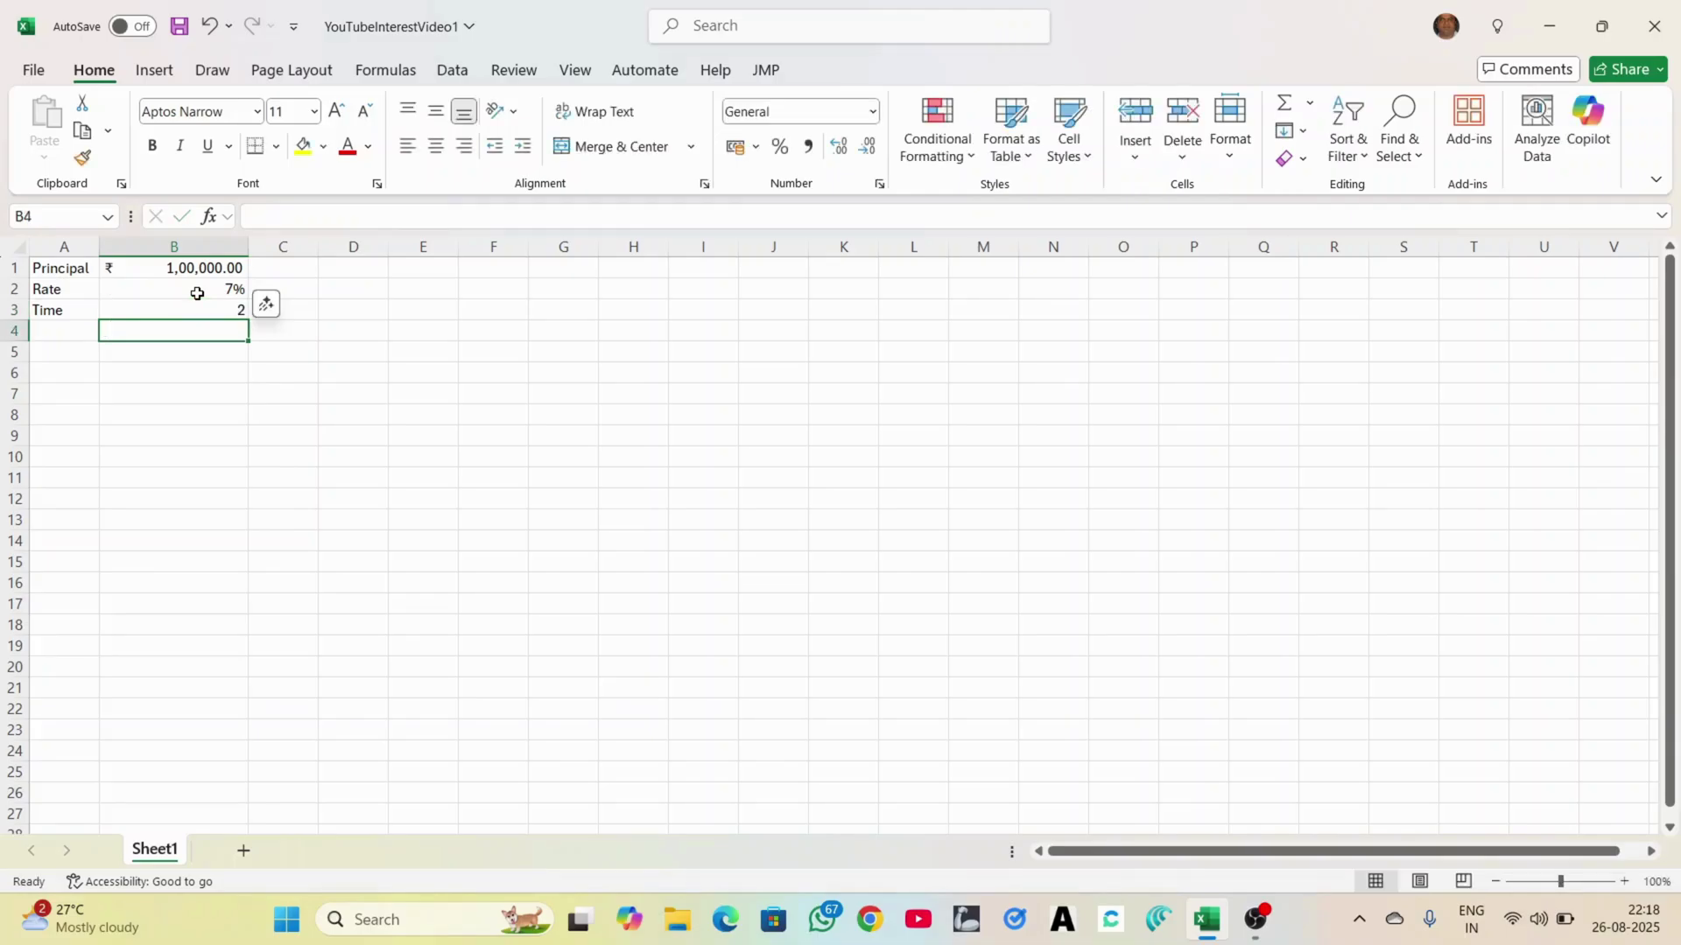
Change the label in cell A3 to "Time (Years)" and autofit column A to its contents.
left_click(78, 309)
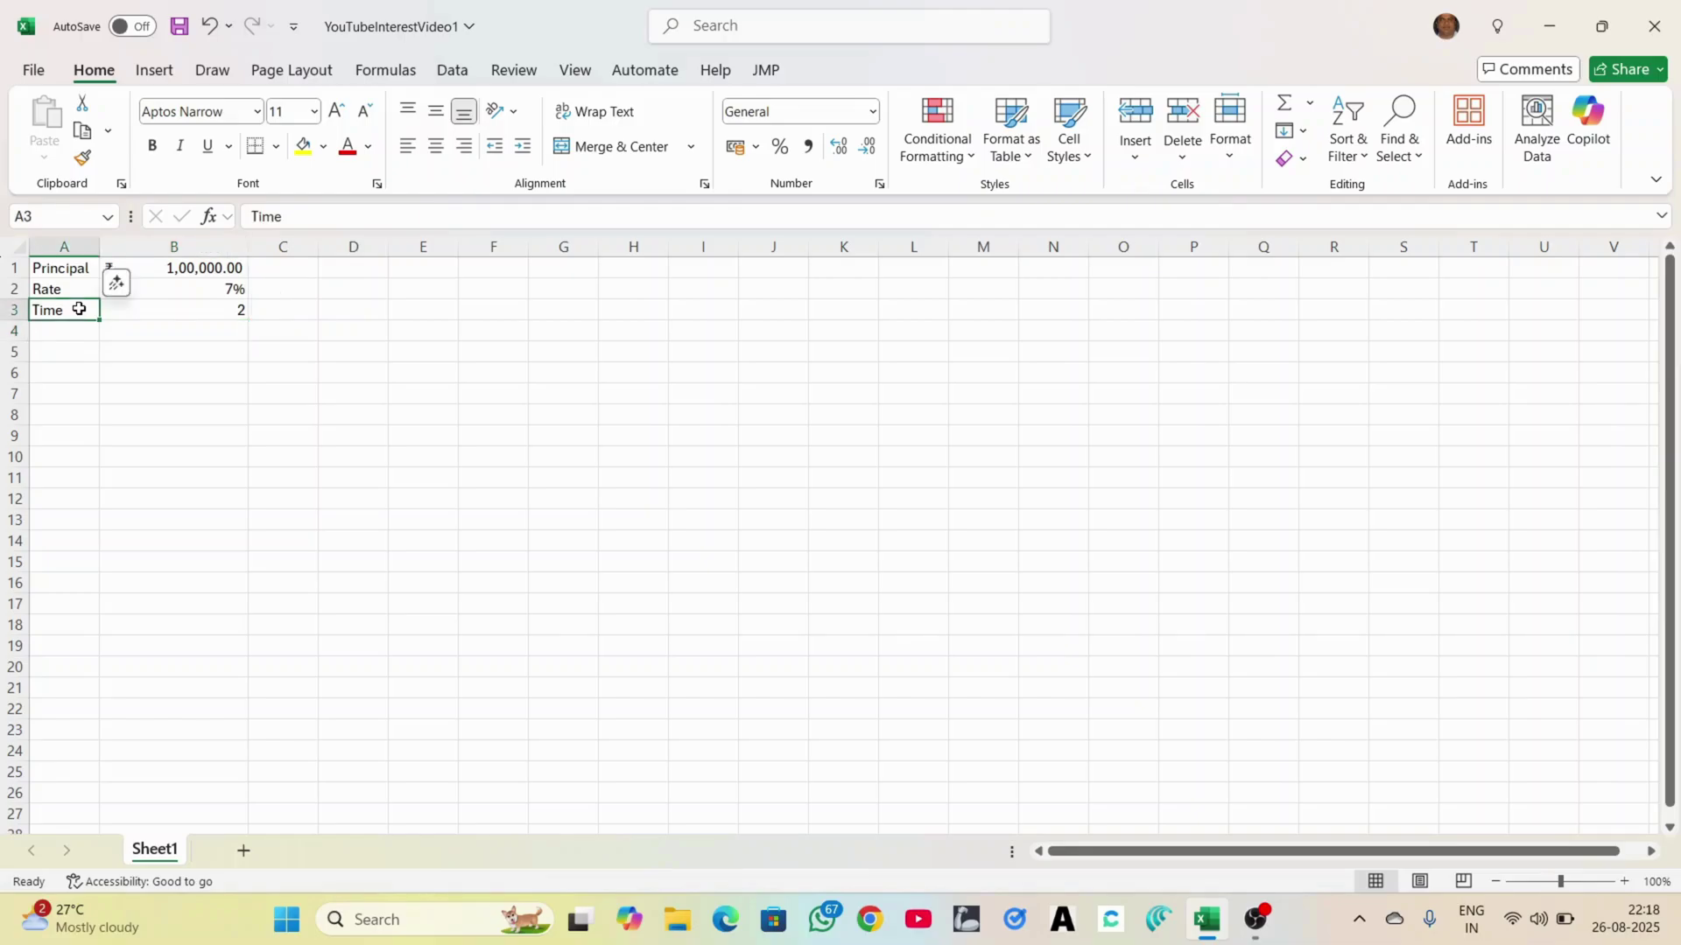
double_click(79, 309)
type("(")
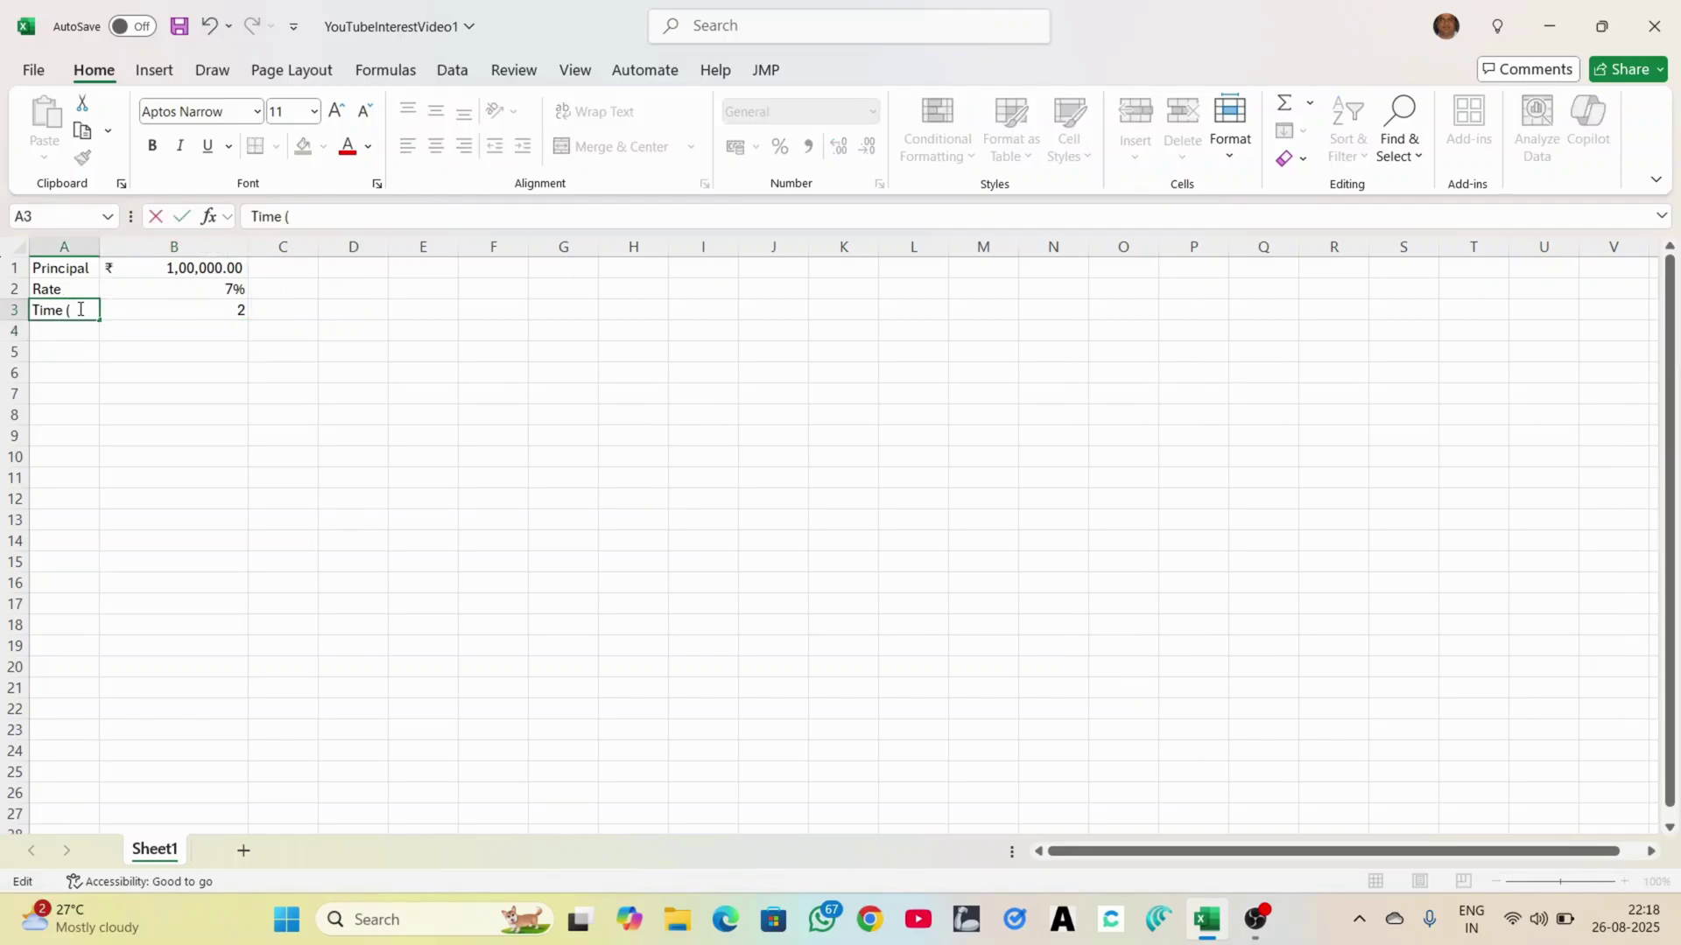
type("Years)")
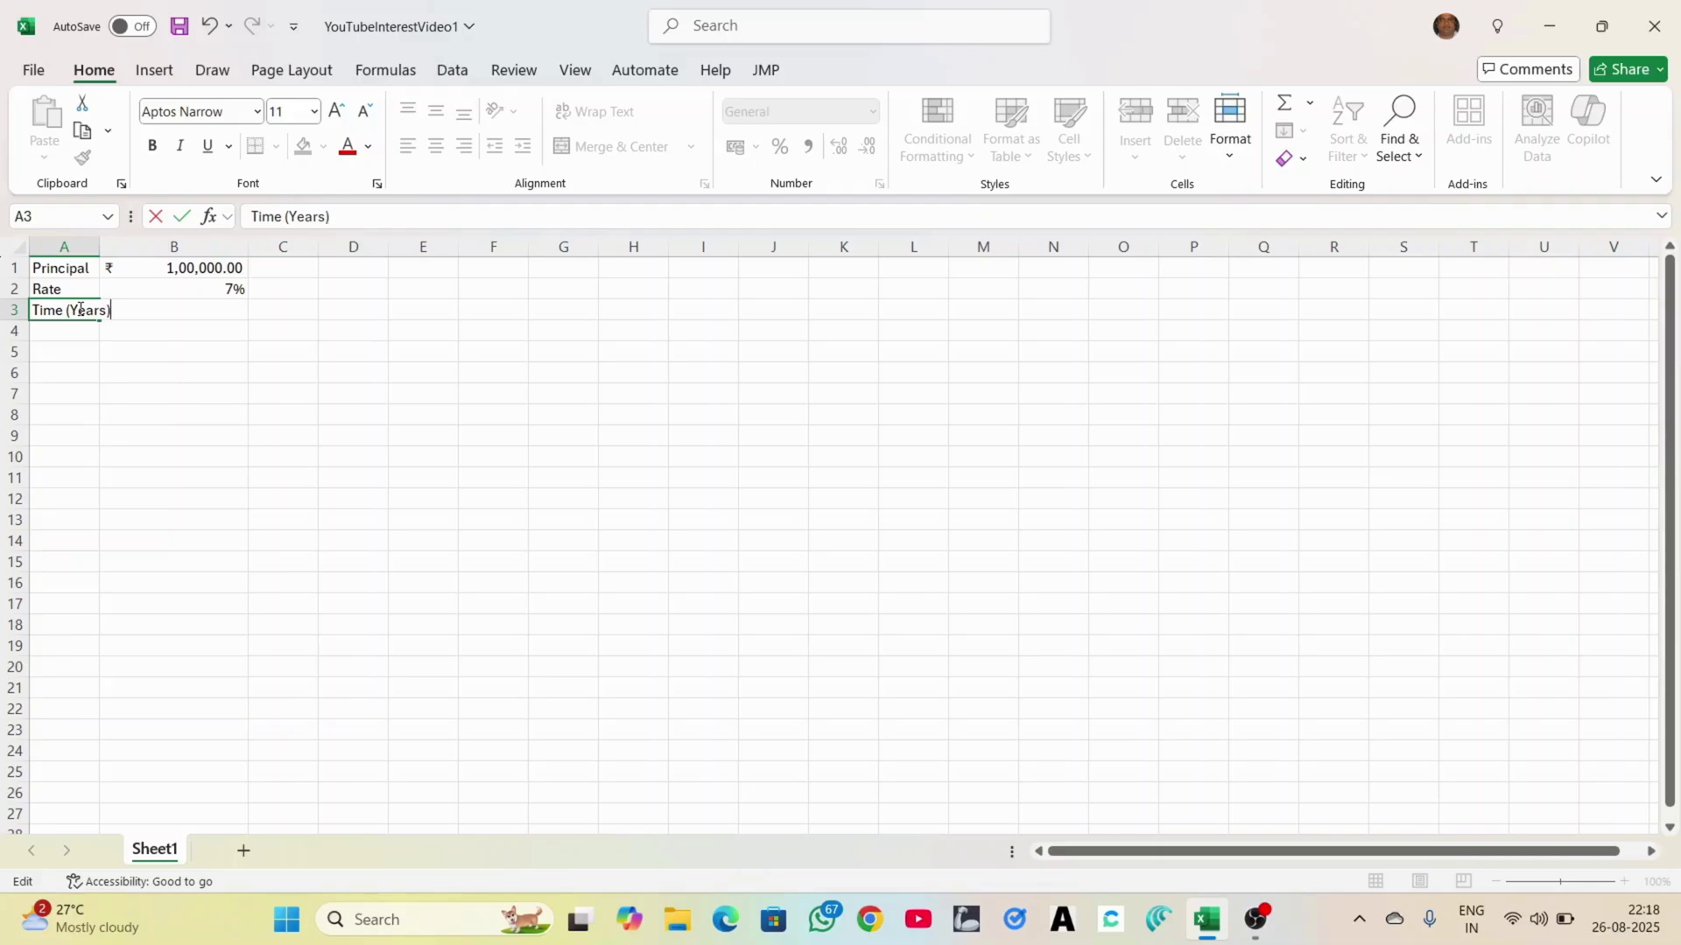
left_click(96, 248)
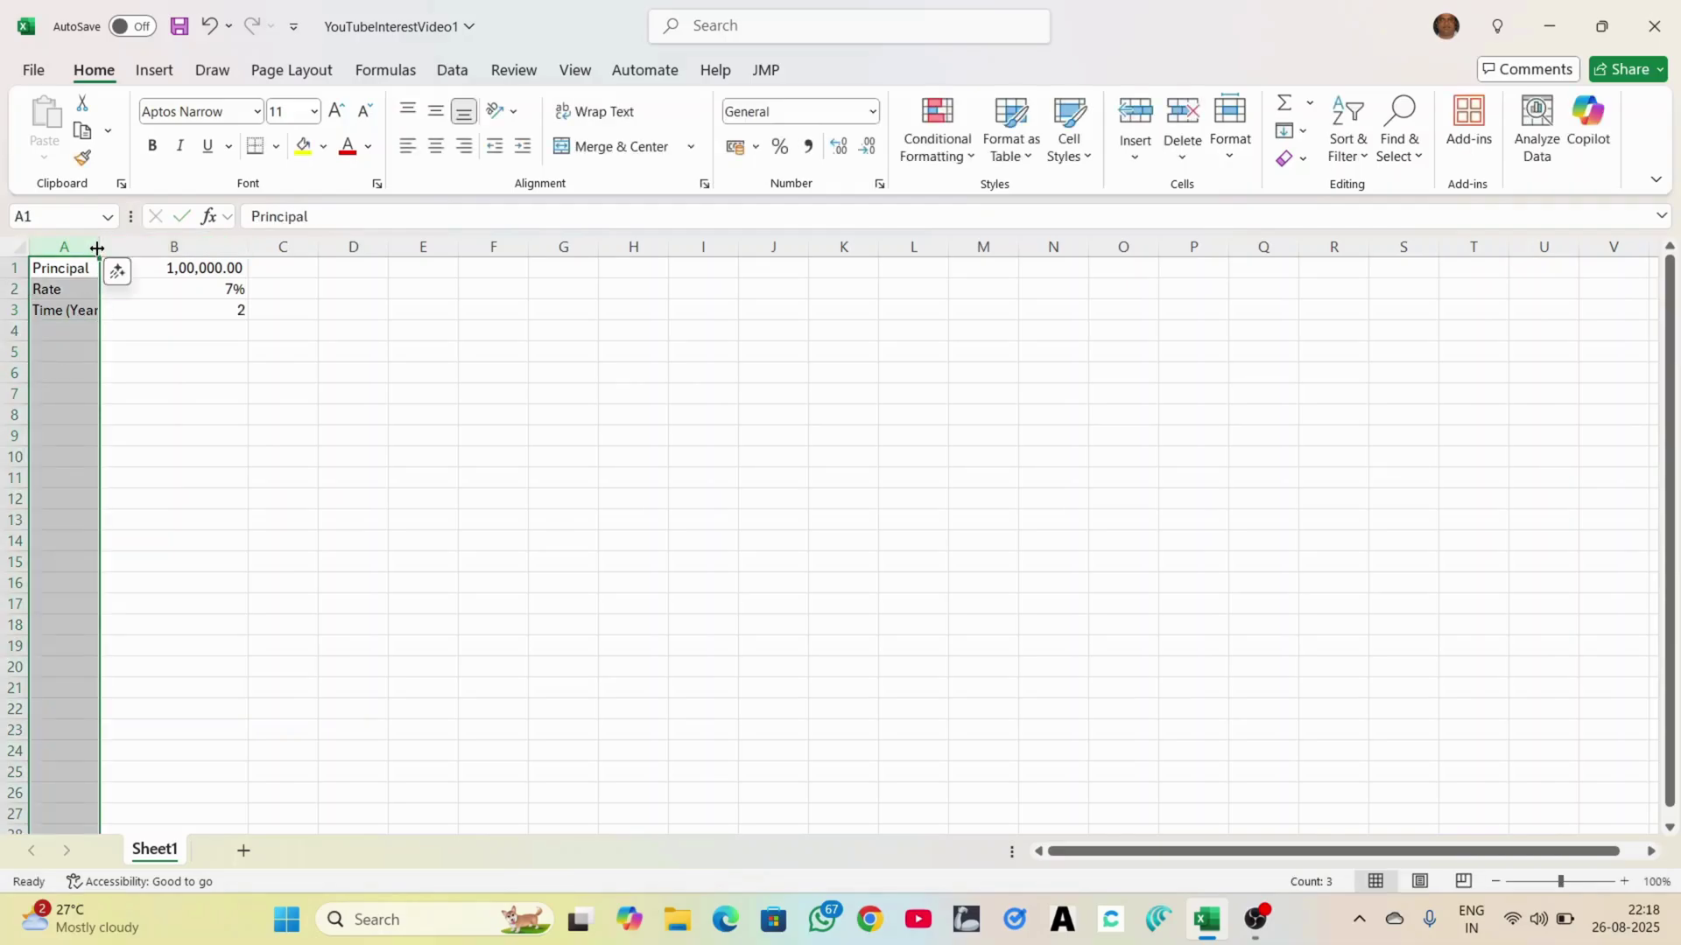
double_click(96, 248)
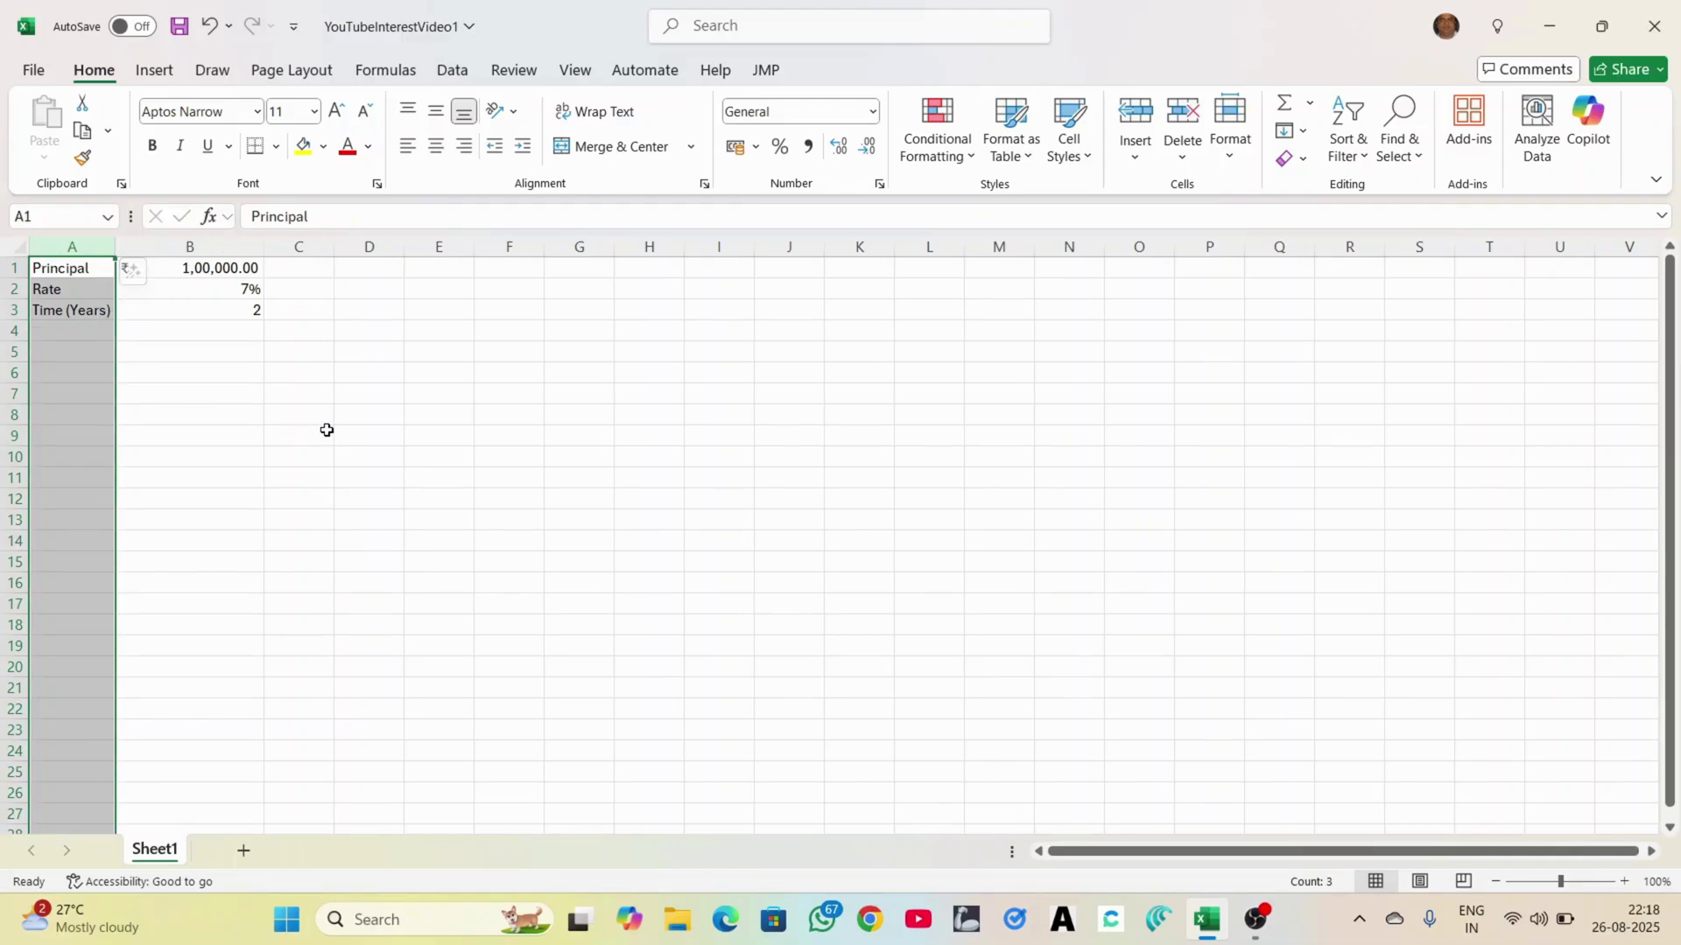
Enter the label Amount in cell A5, one empty row below the time entry.
left_click(175, 330)
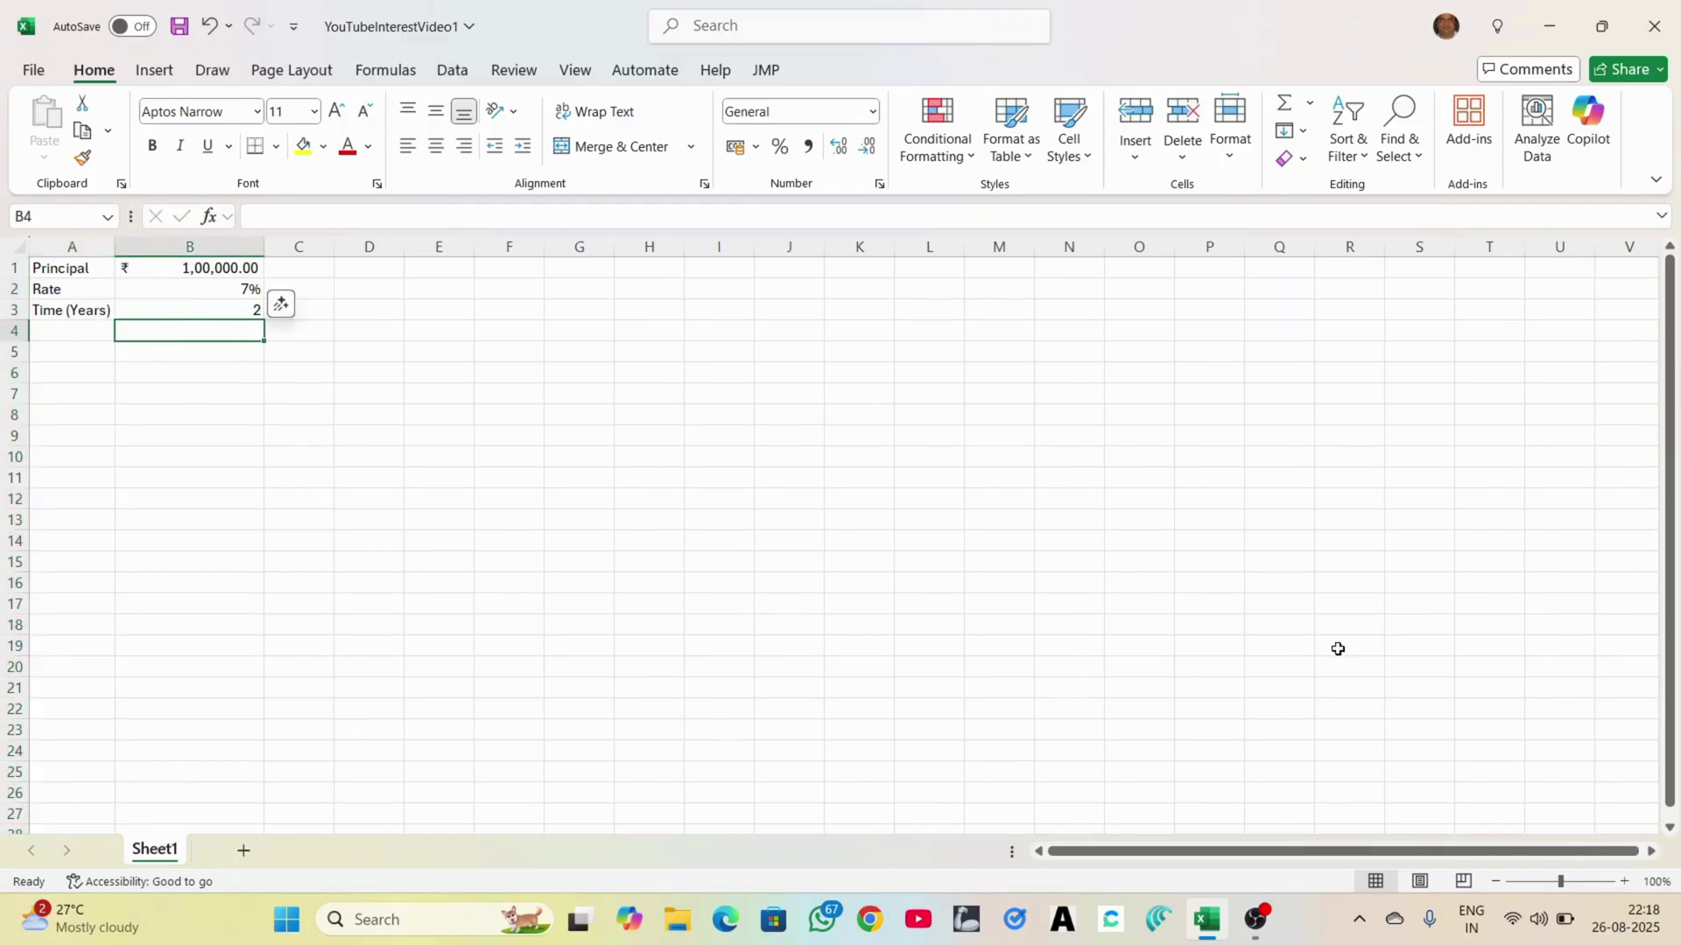
left_click(1625, 882)
left_click(1625, 882)
left_click(1625, 882)
left_click(1625, 882)
left_click(1625, 881)
left_click(1625, 881)
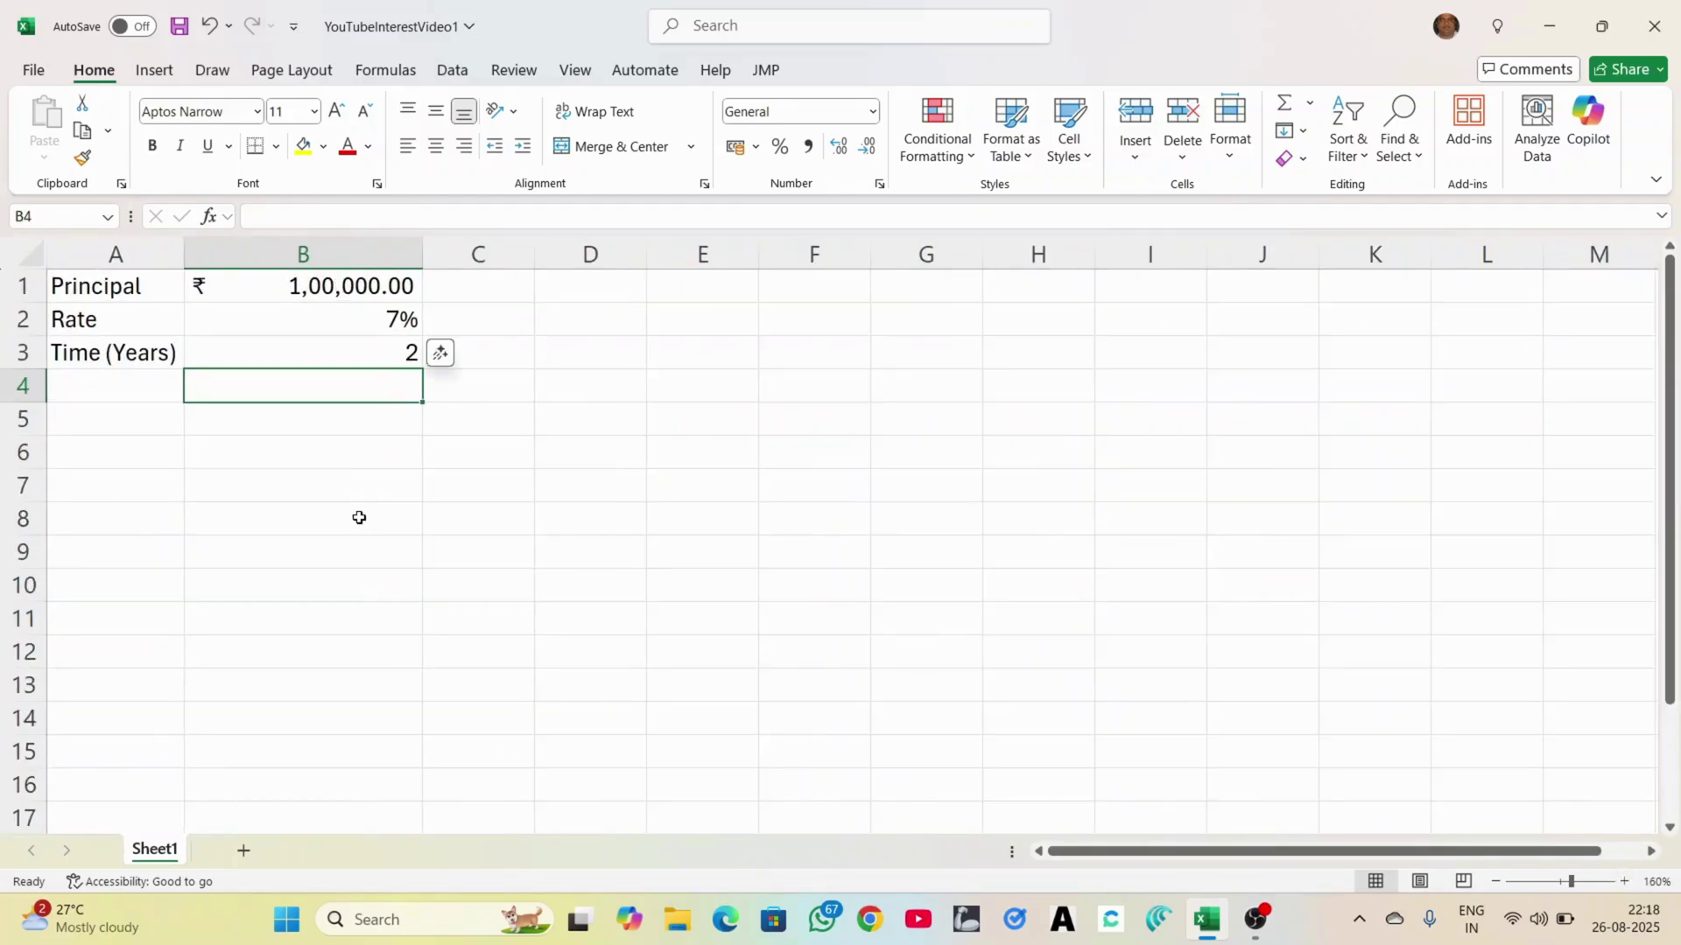
left_click(112, 426)
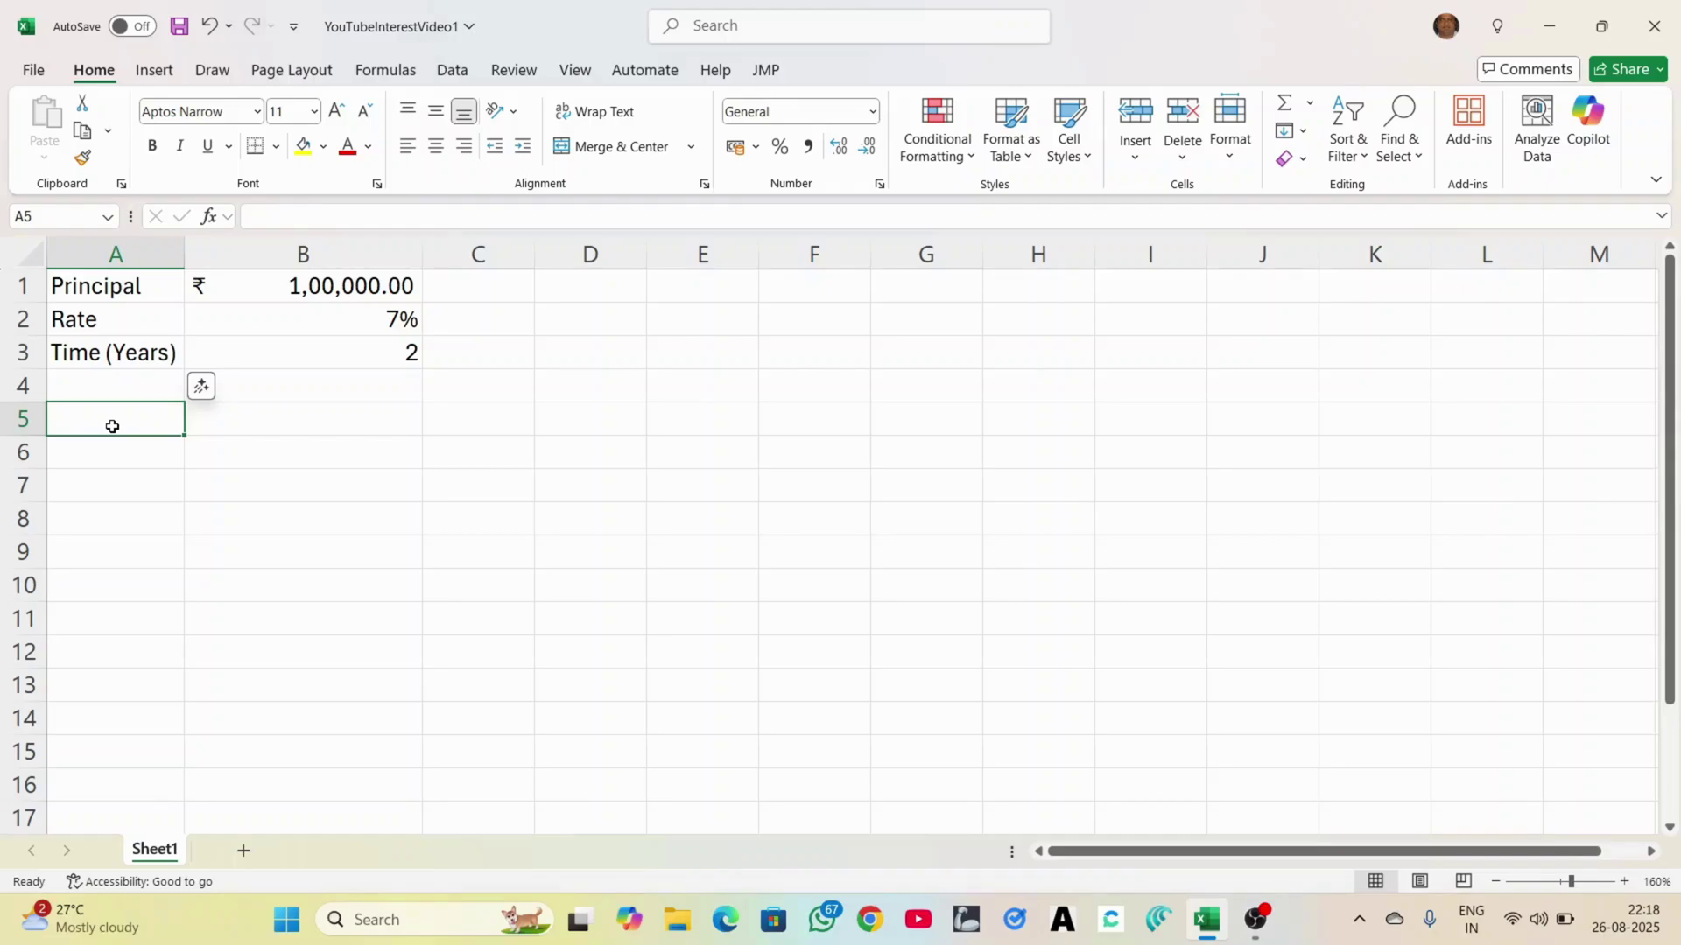
type("Amount")
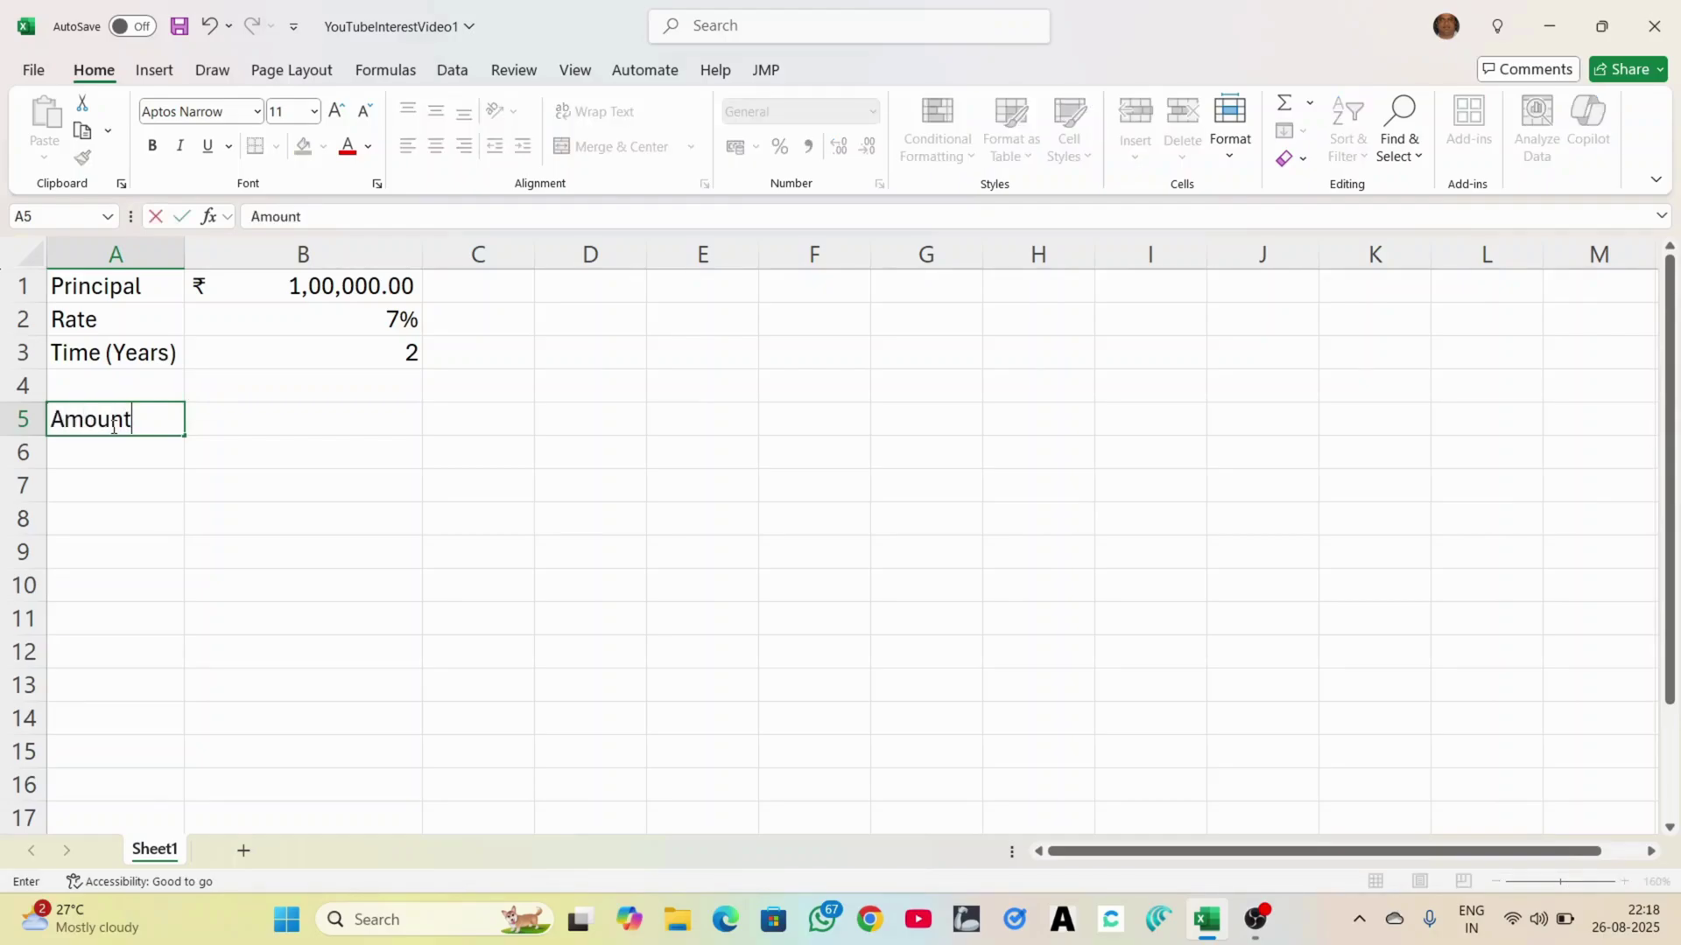
key("Tab")
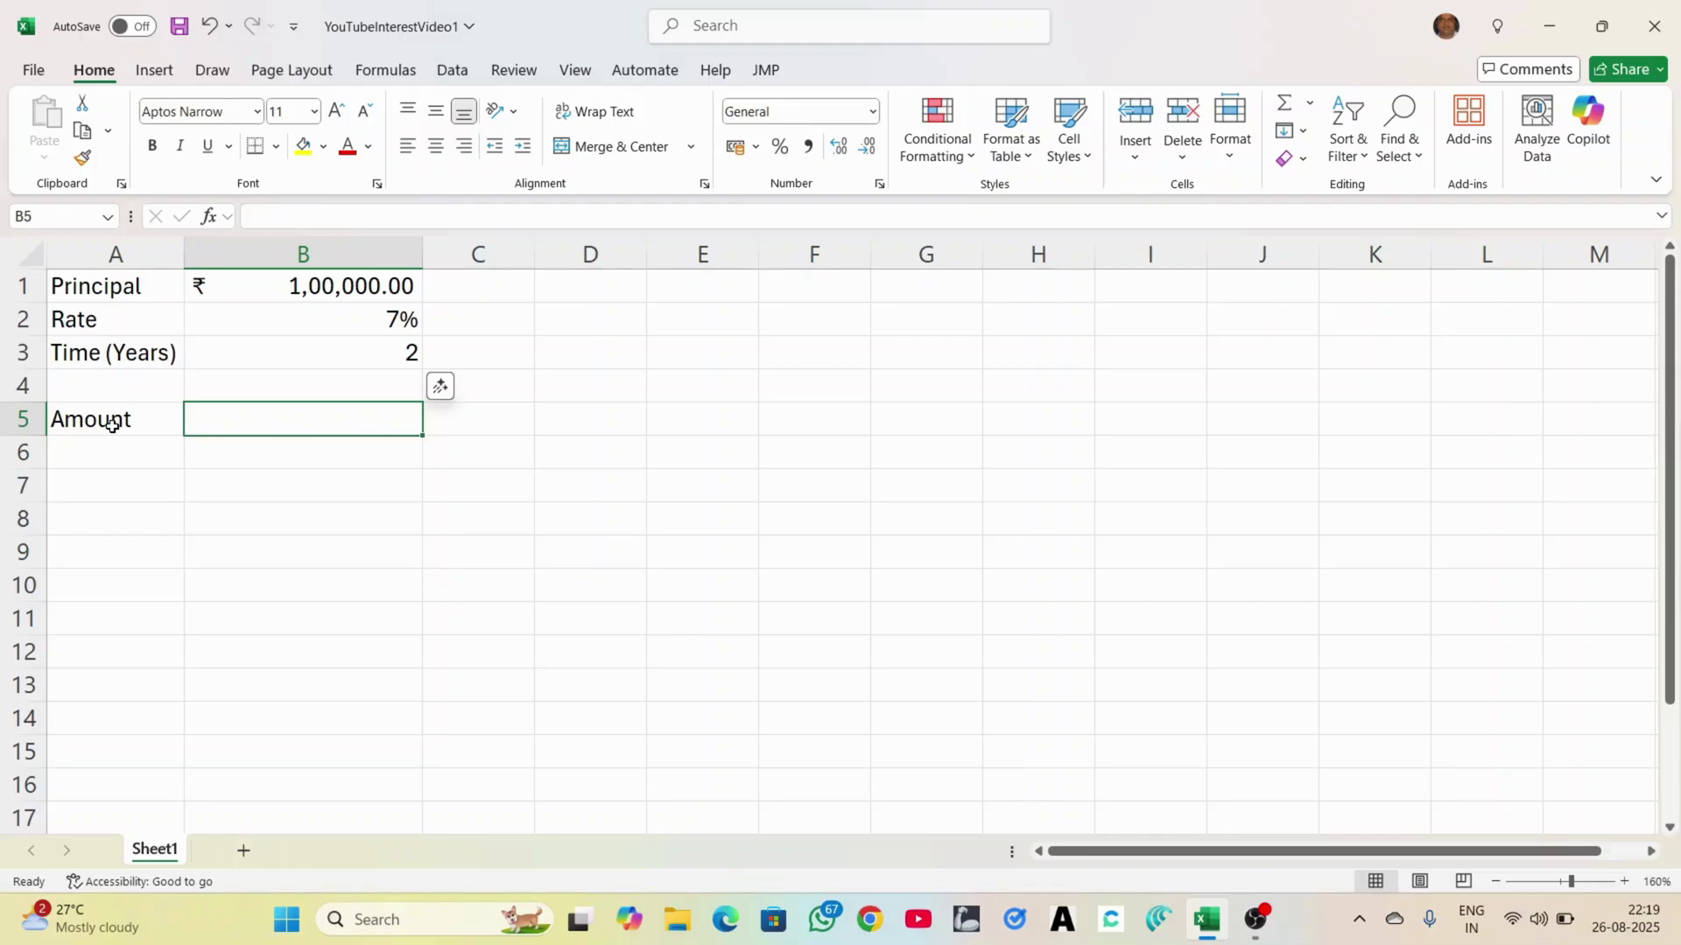
Calculate principal times rate times time in cell B5 with the formula =B1*B2*B3.
type("=")
key("Up")
key("Up")
key("Up")
key("Up")
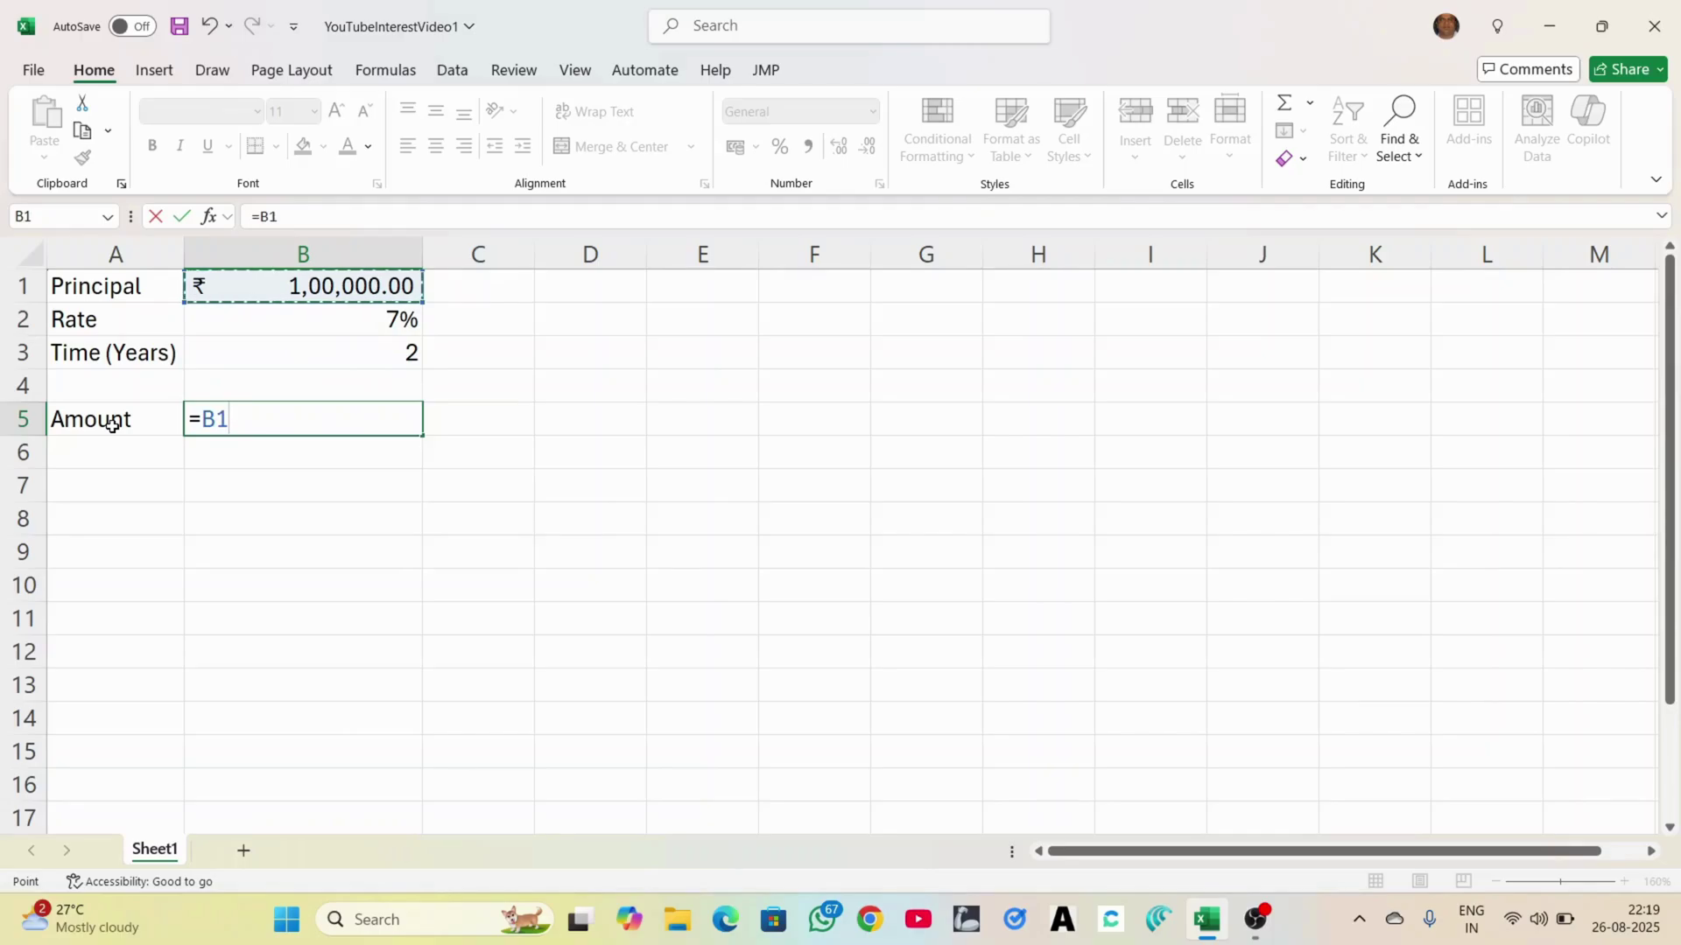
type("*")
key("Up")
key("Up")
key("Up")
type("*")
key("Up")
key("Up")
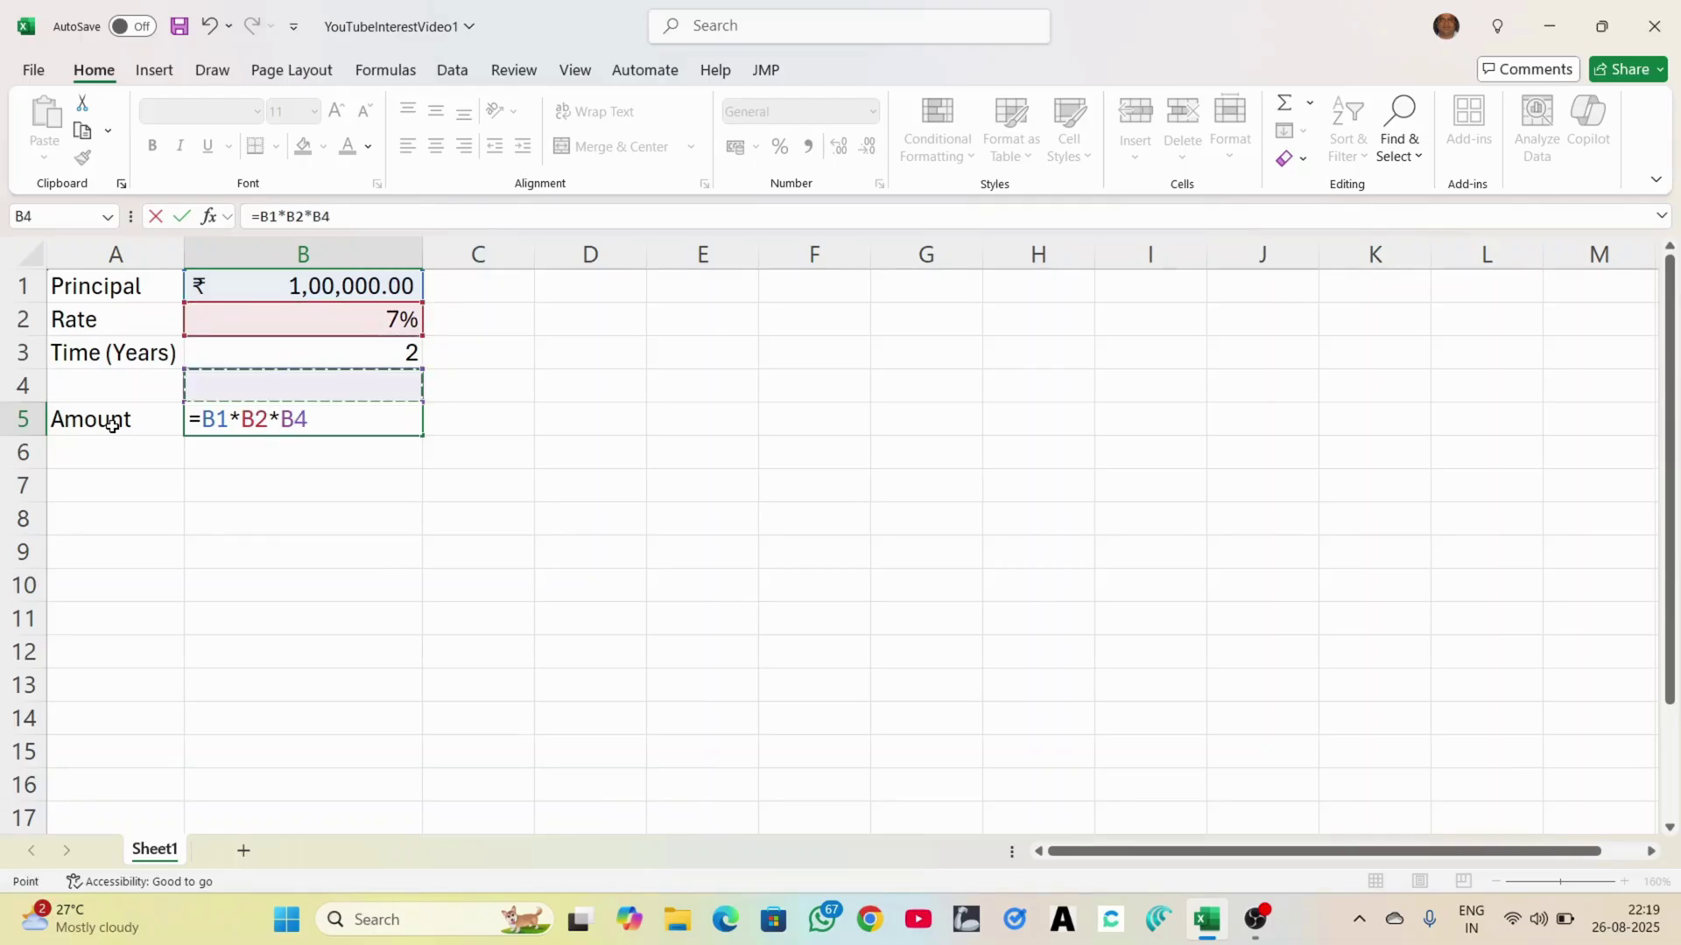
key("Return")
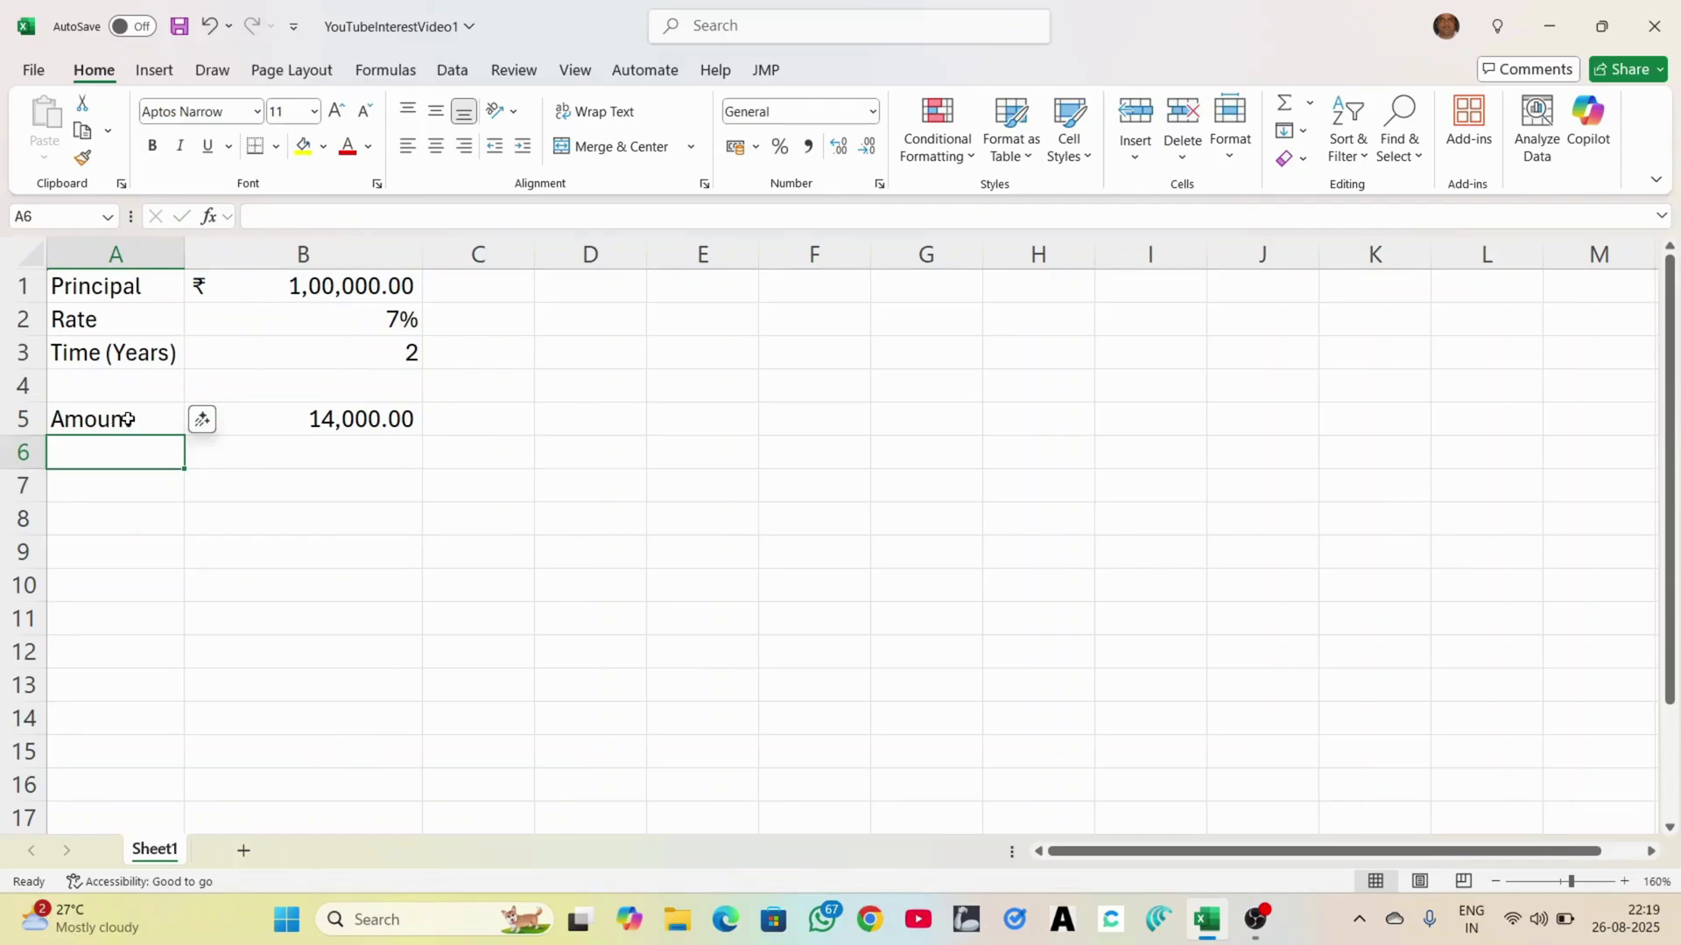
Replace the label in cell A5 with "Simple Interest" and autofit column A to its contents.
left_click(127, 419)
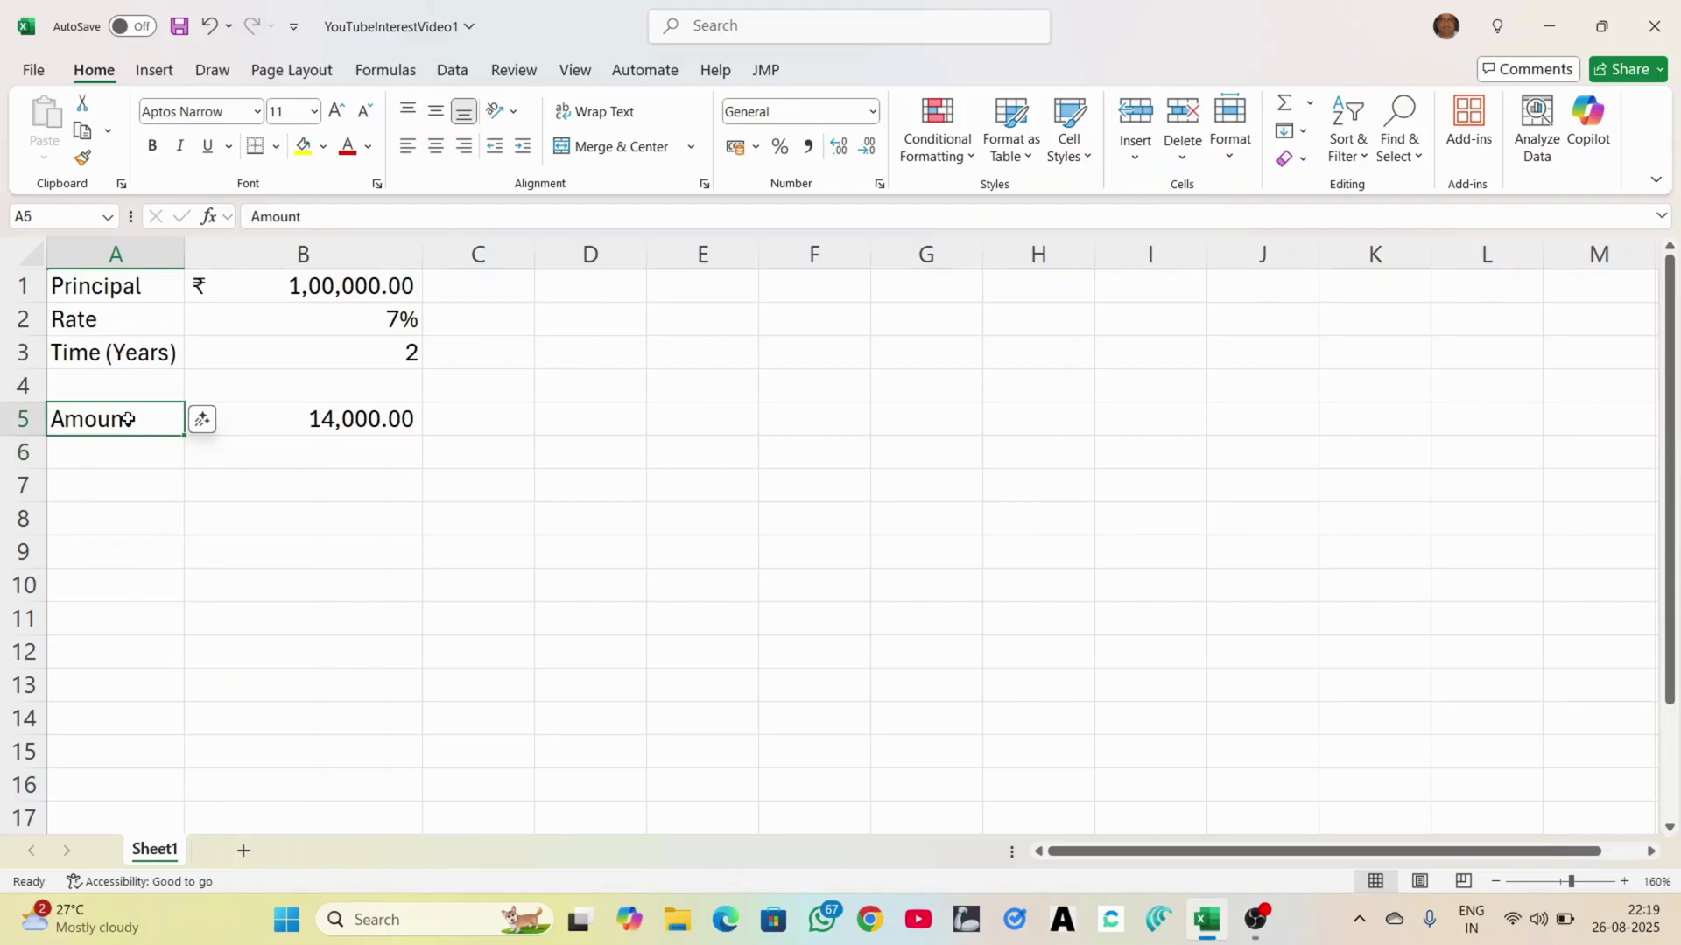
type("Interest")
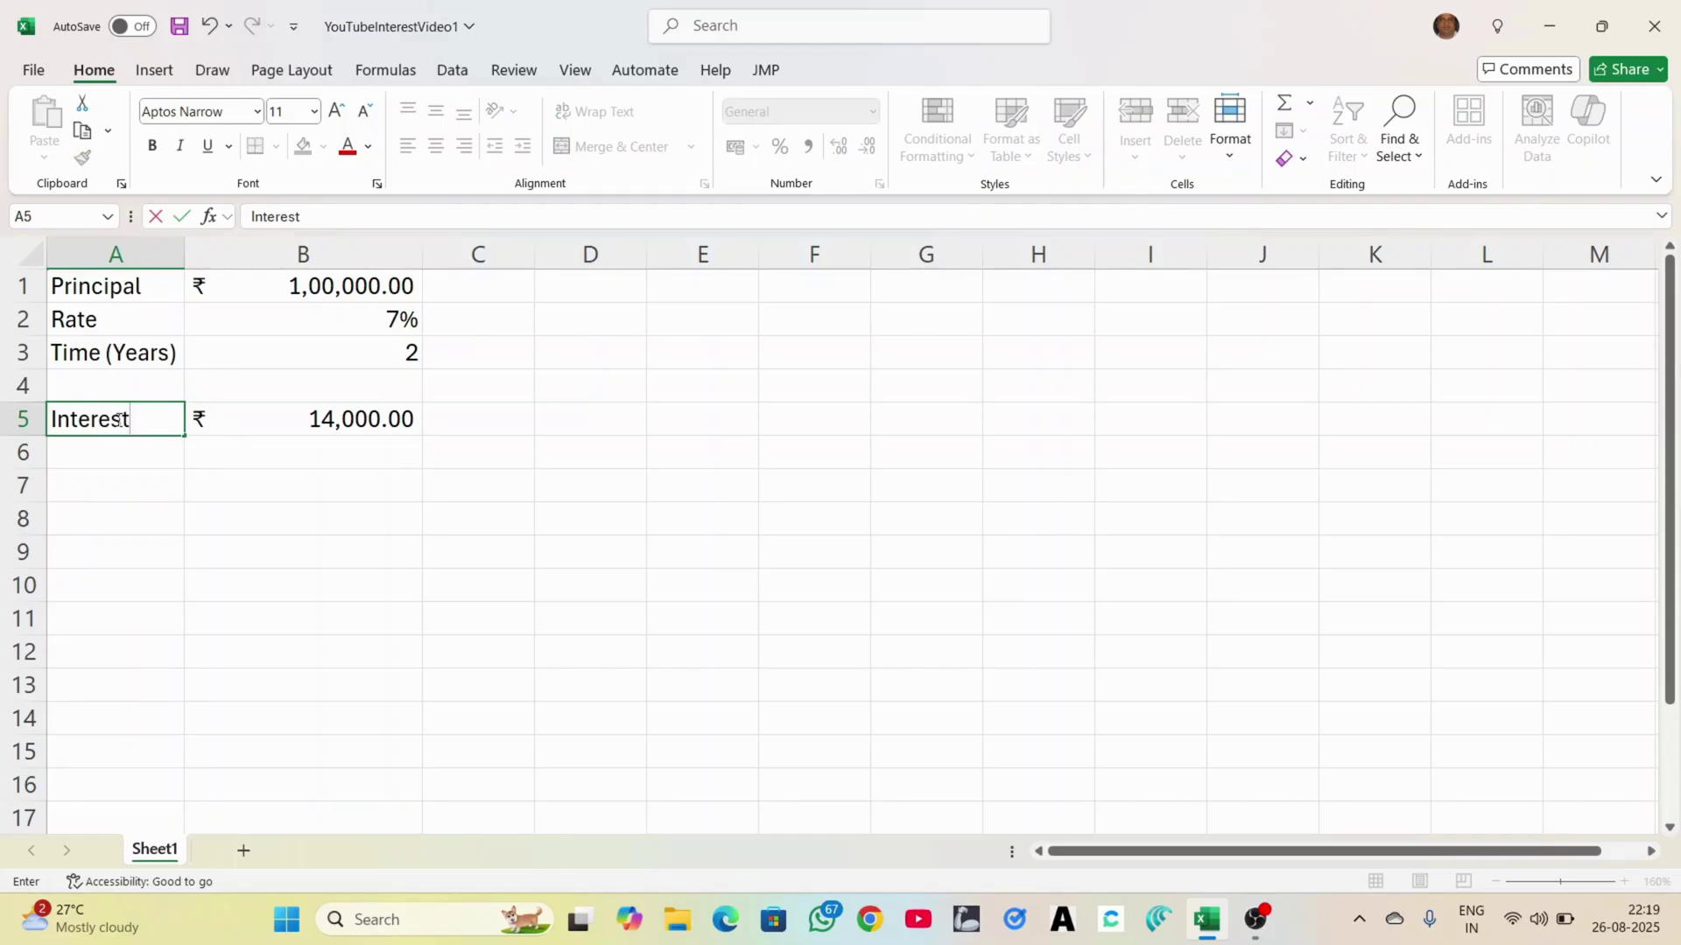
left_click(53, 422)
type("Sim")
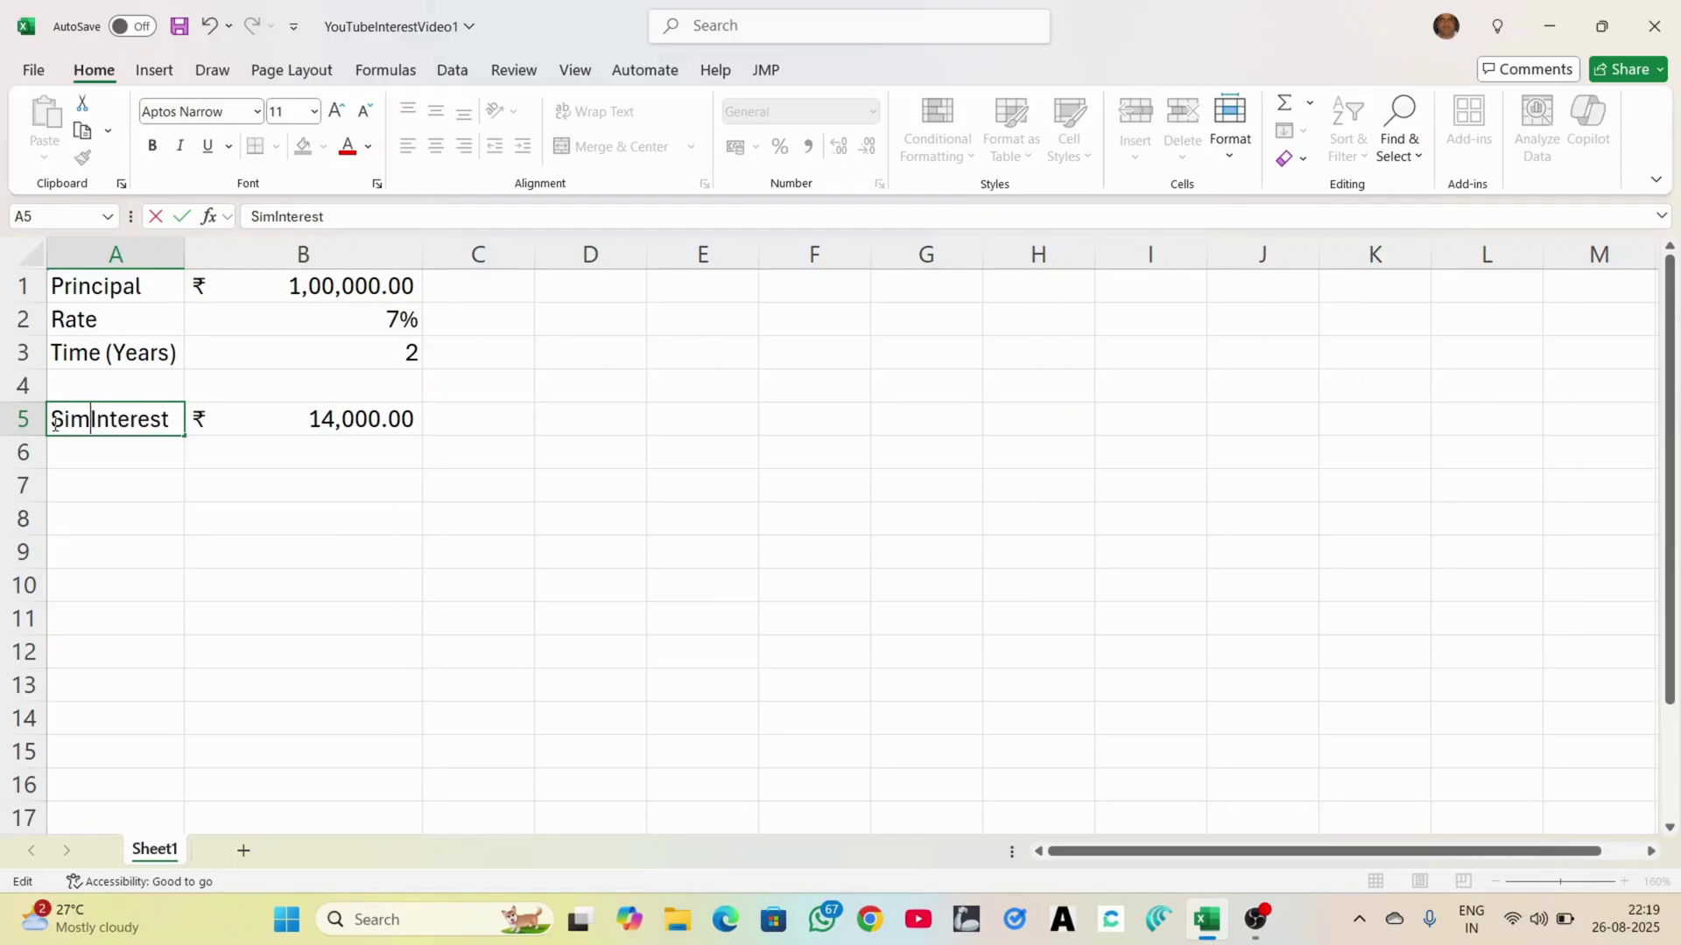
type("ple")
key("Return")
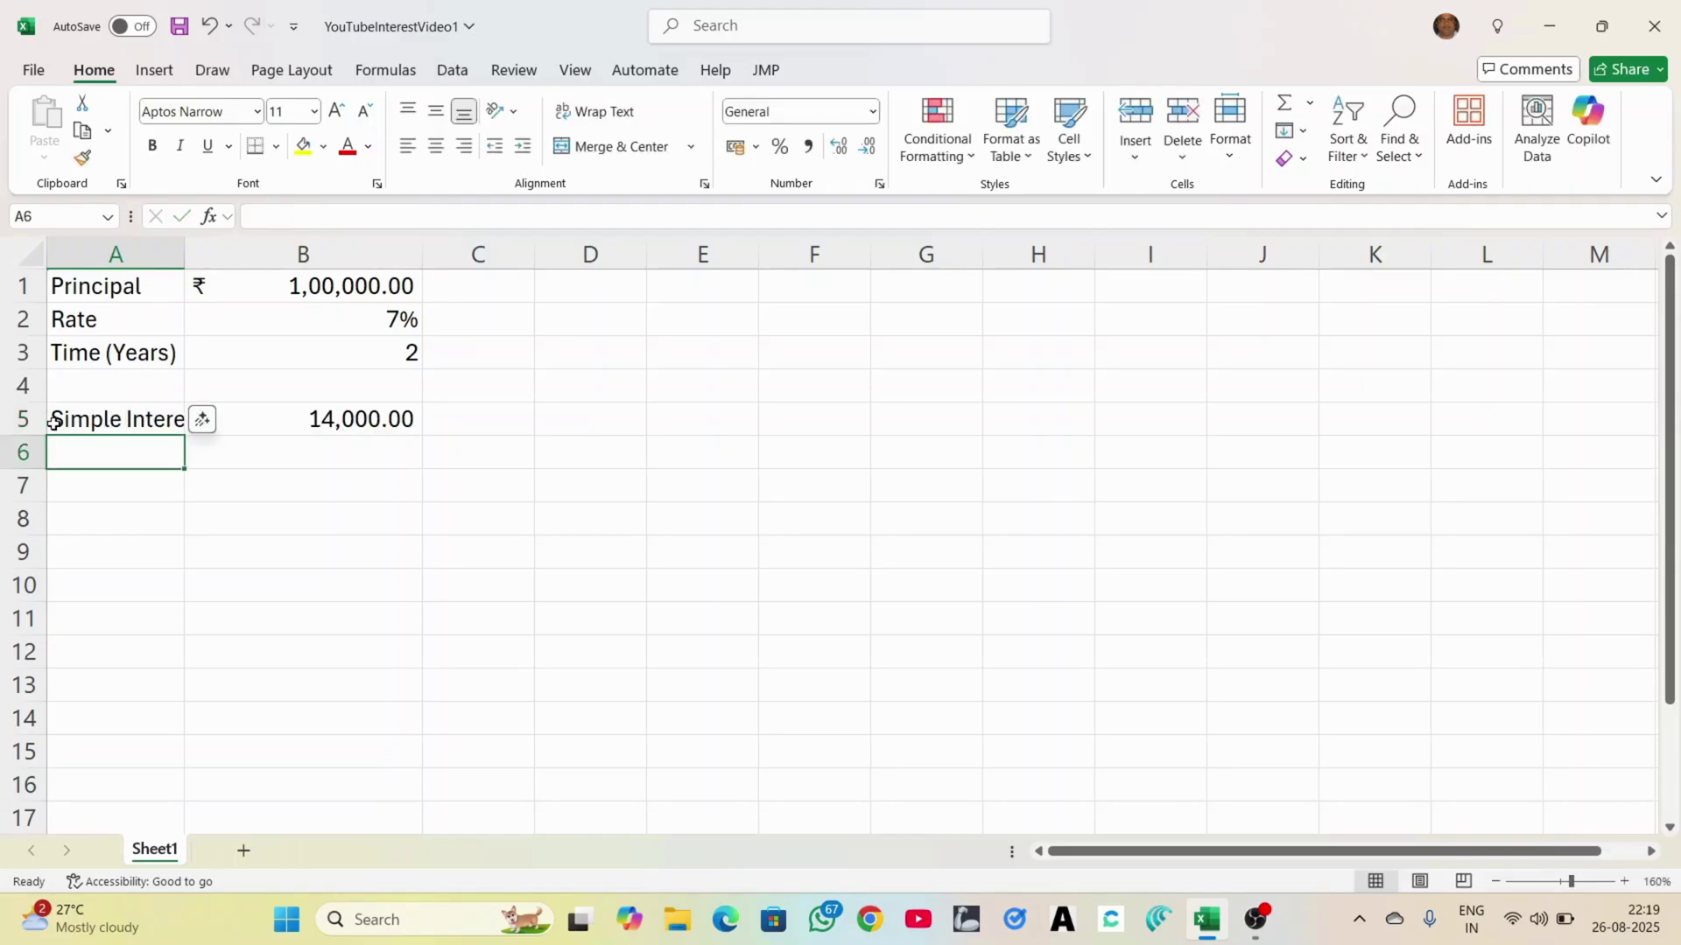
double_click(184, 253)
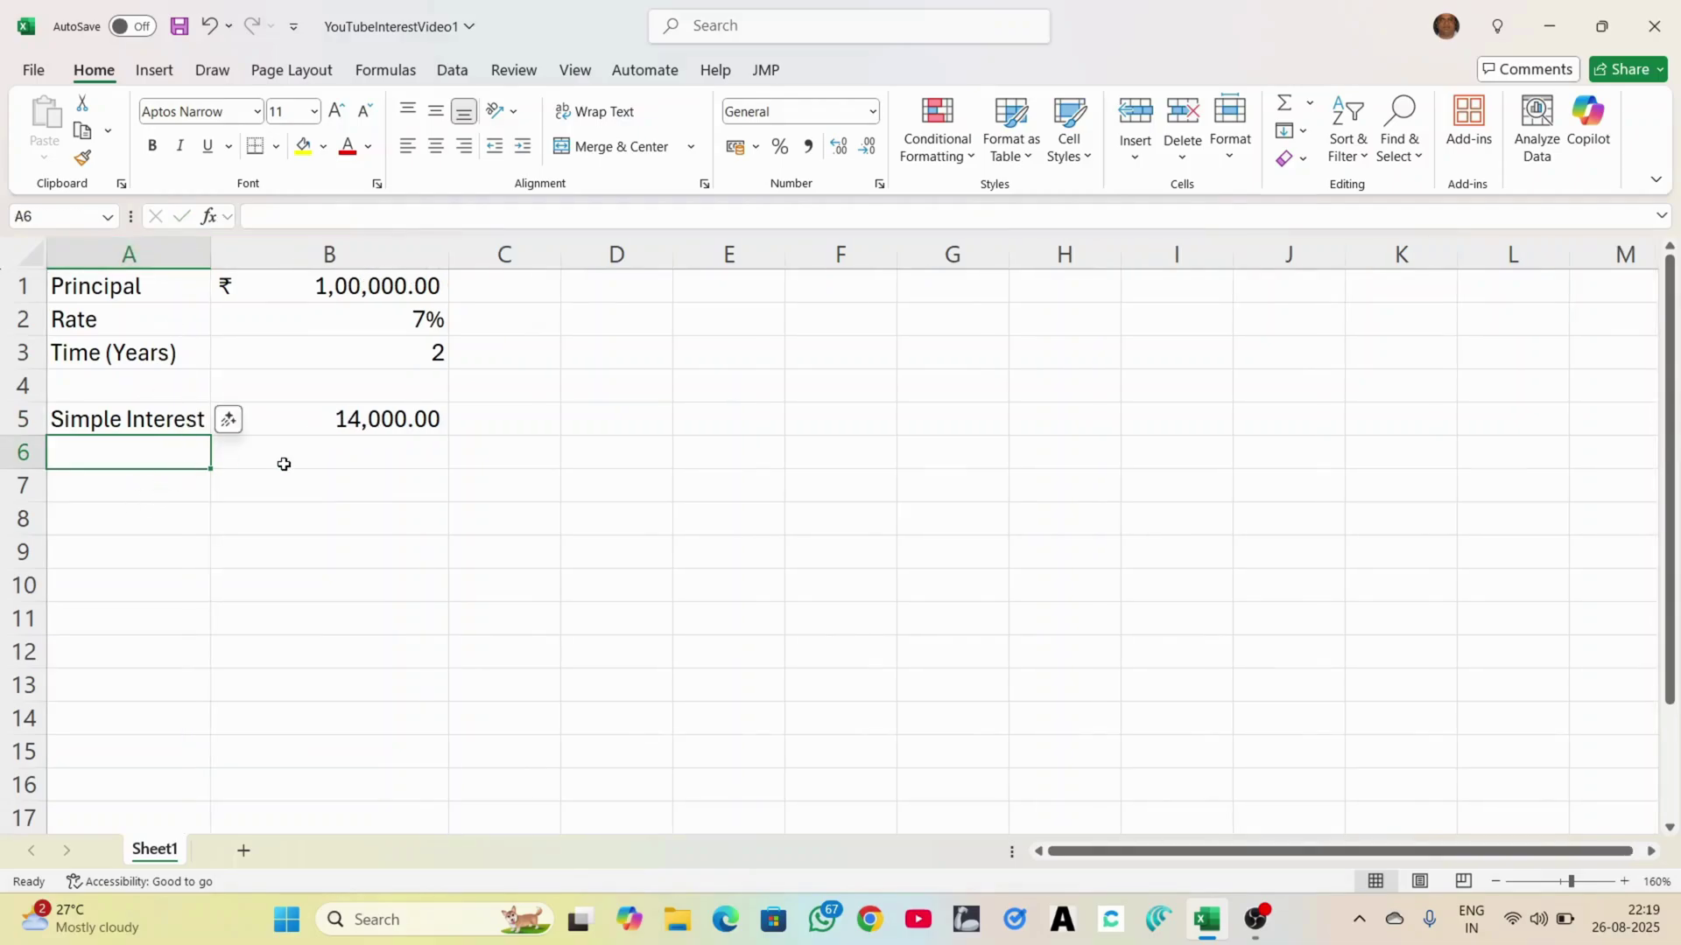
Enter the label Amount in cell A6 and the formula =B1*B5 in cell B6.
type("Amount")
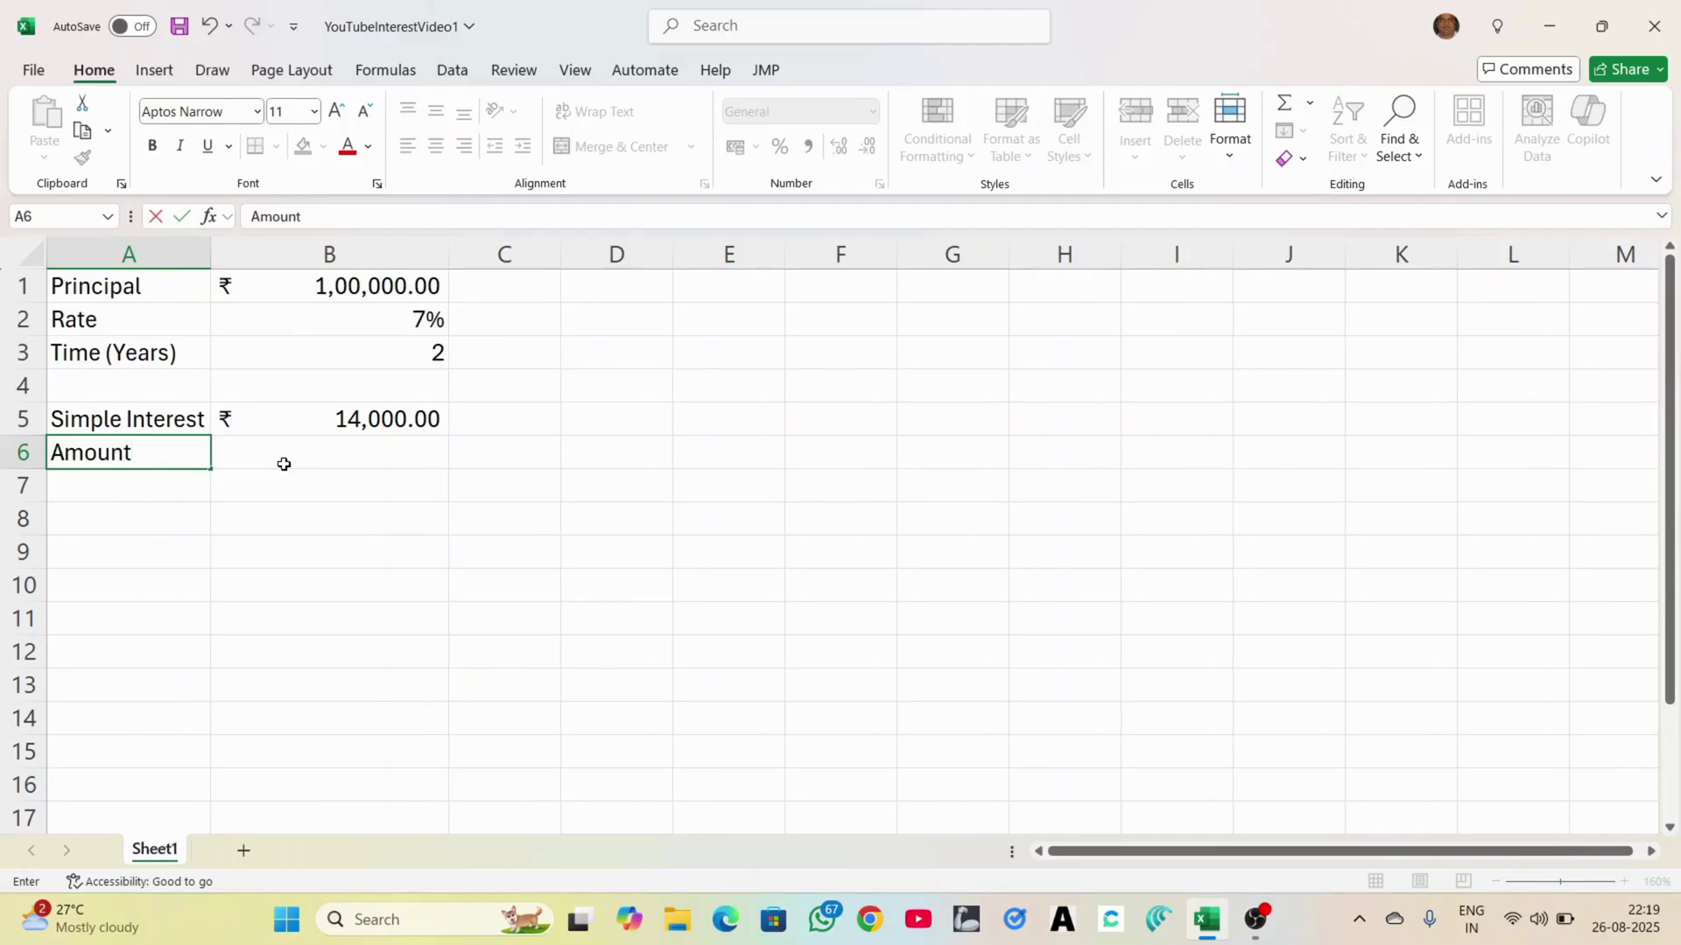
left_click(284, 464)
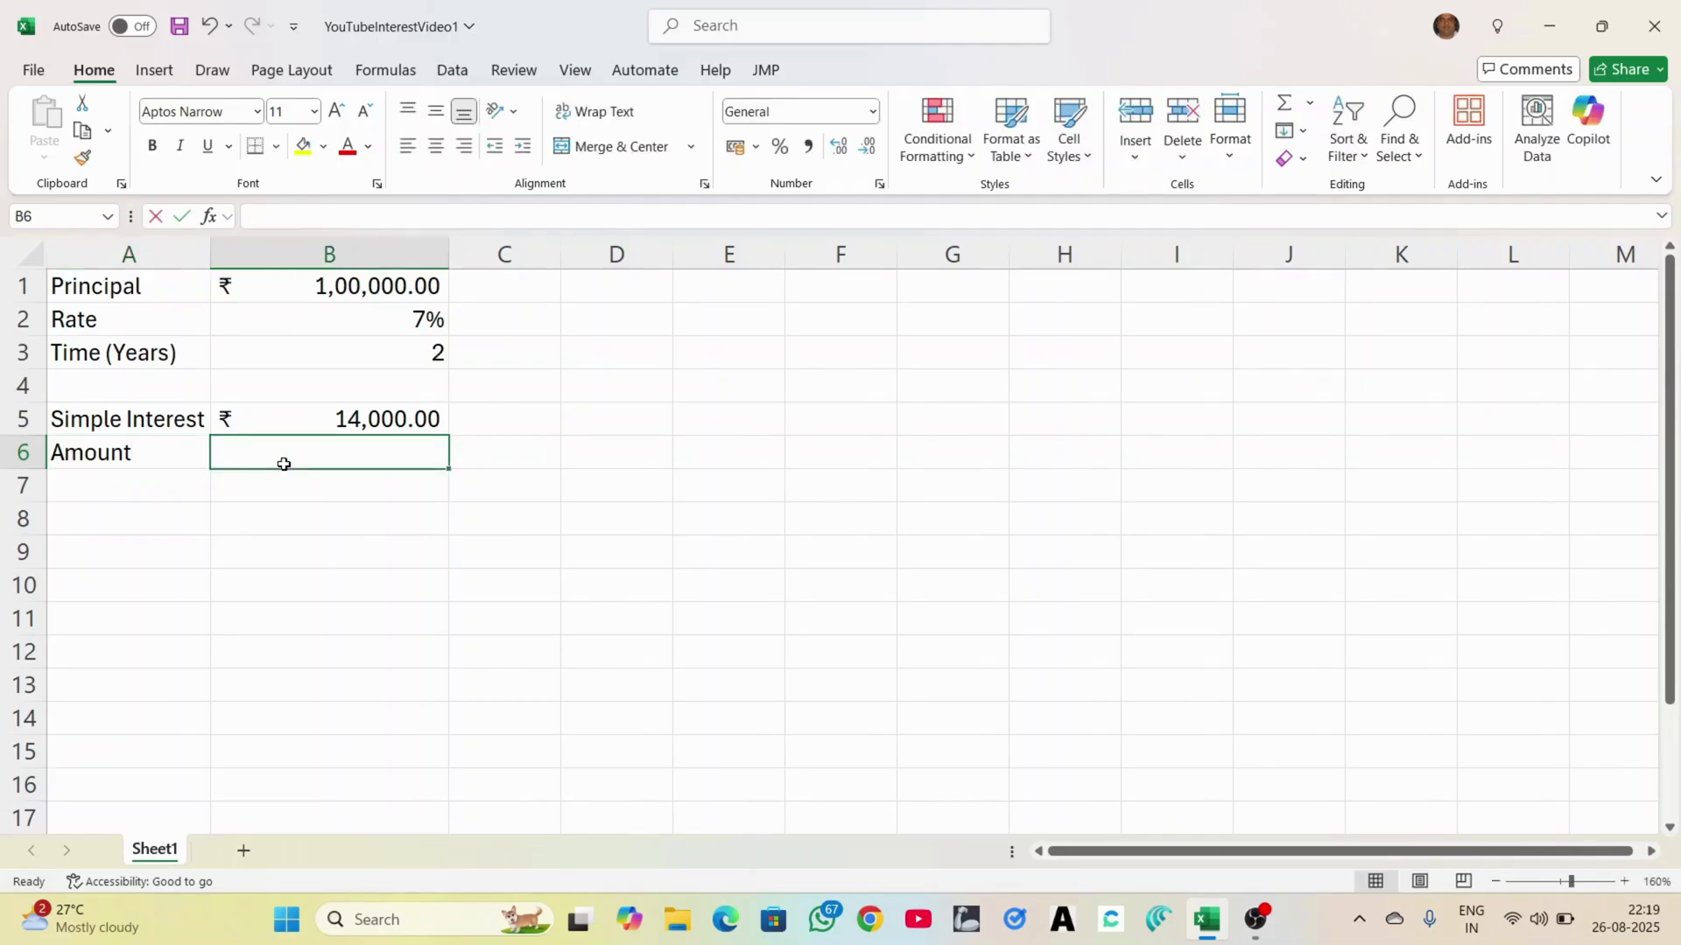
type("=")
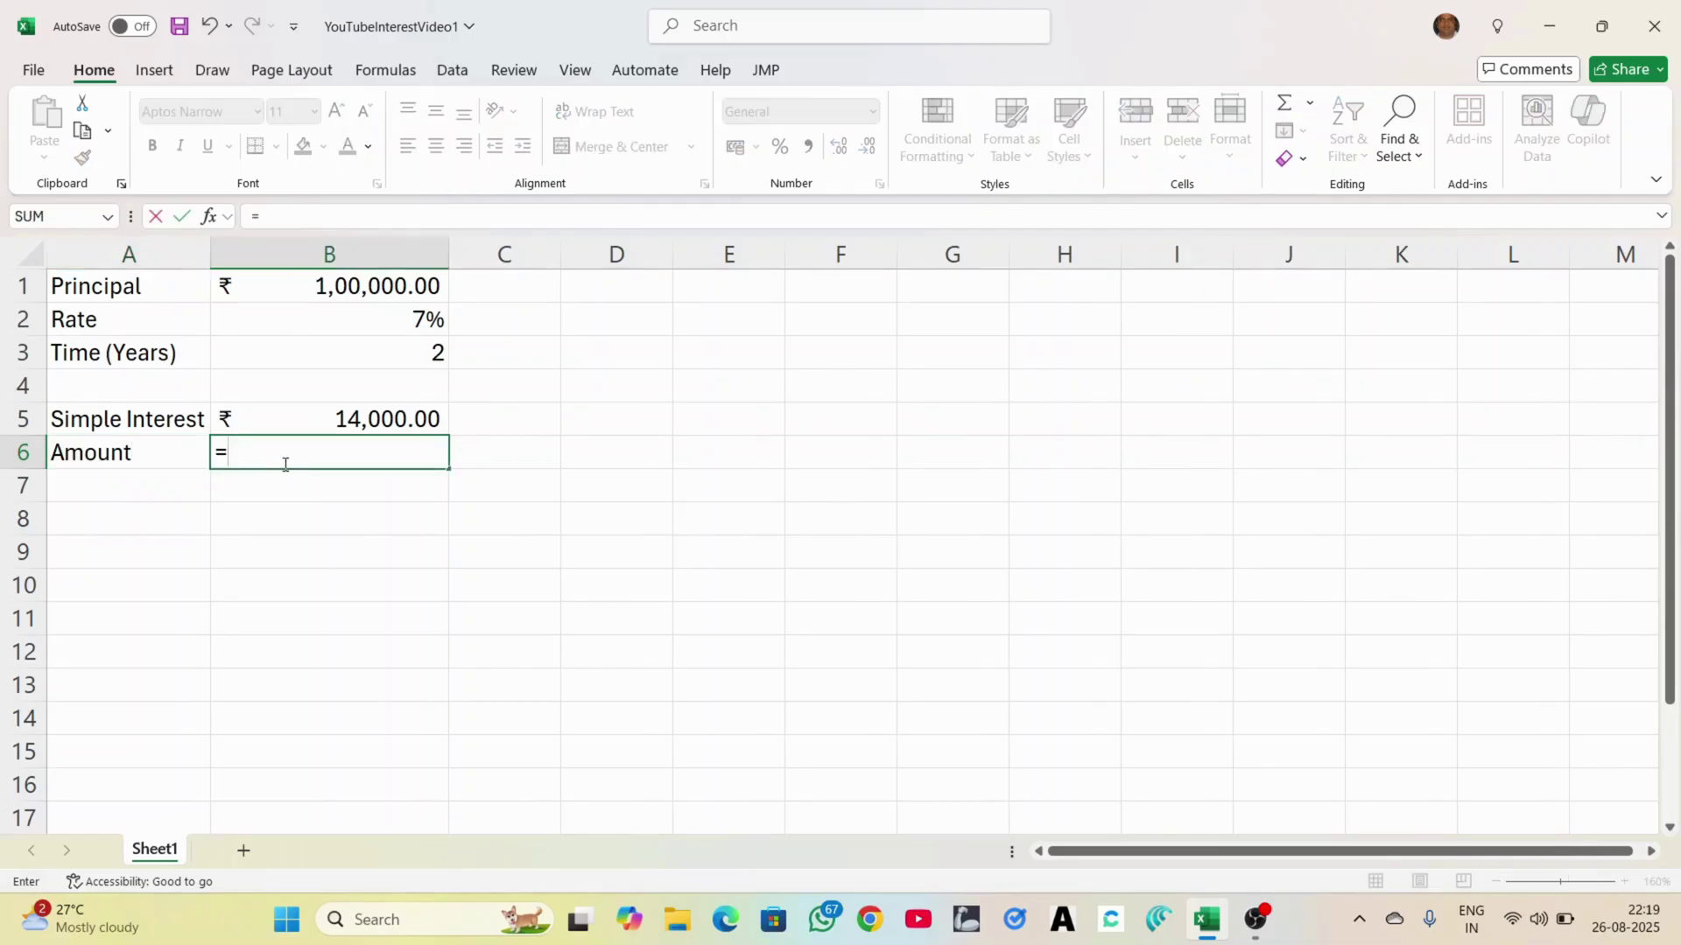
left_click(342, 287)
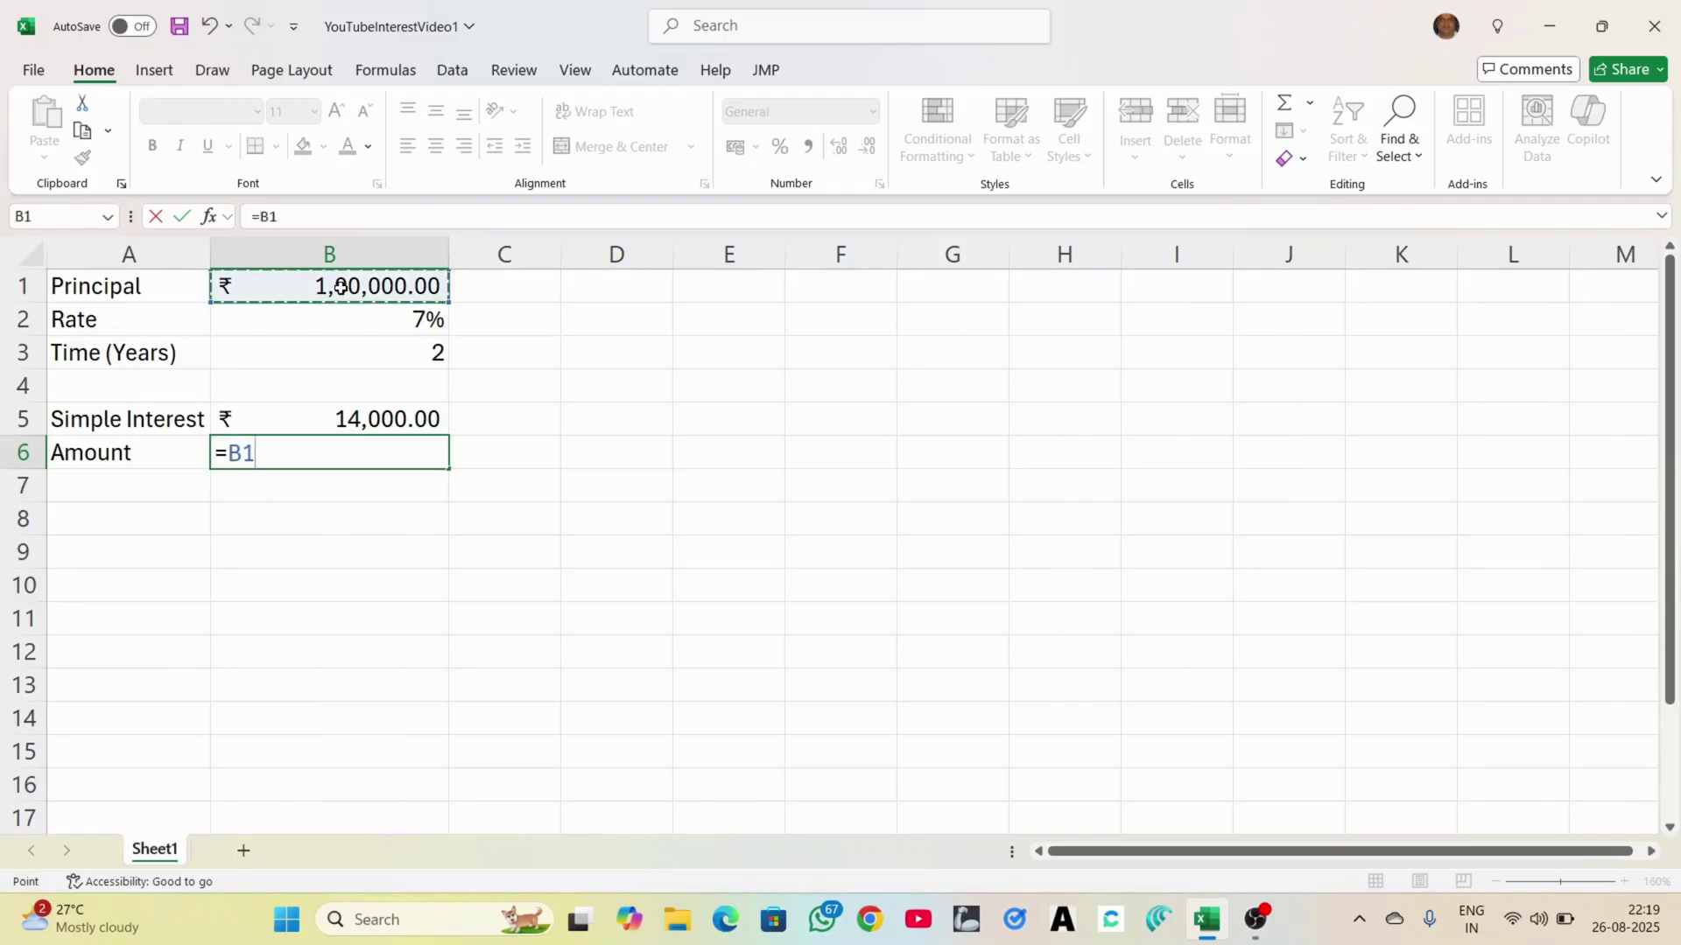
type("*")
left_click(337, 415)
key("Return")
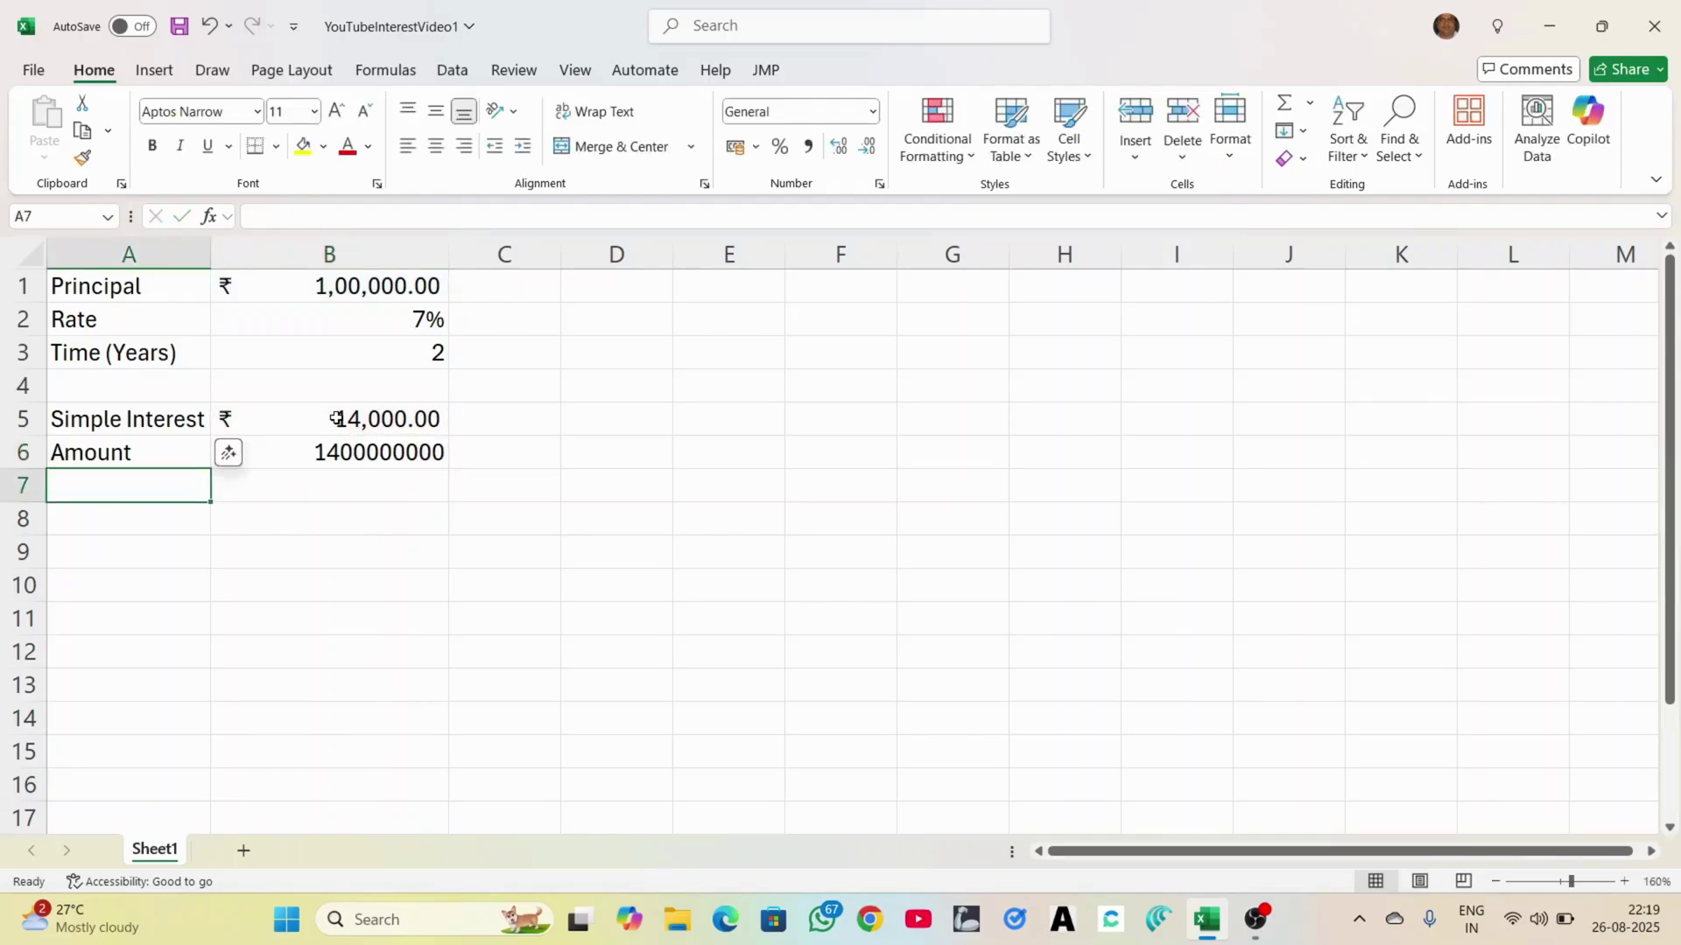
Correct the formula in cell B6 to add principal and simple interest, =B1+B5.
left_click(409, 491)
left_click(379, 456)
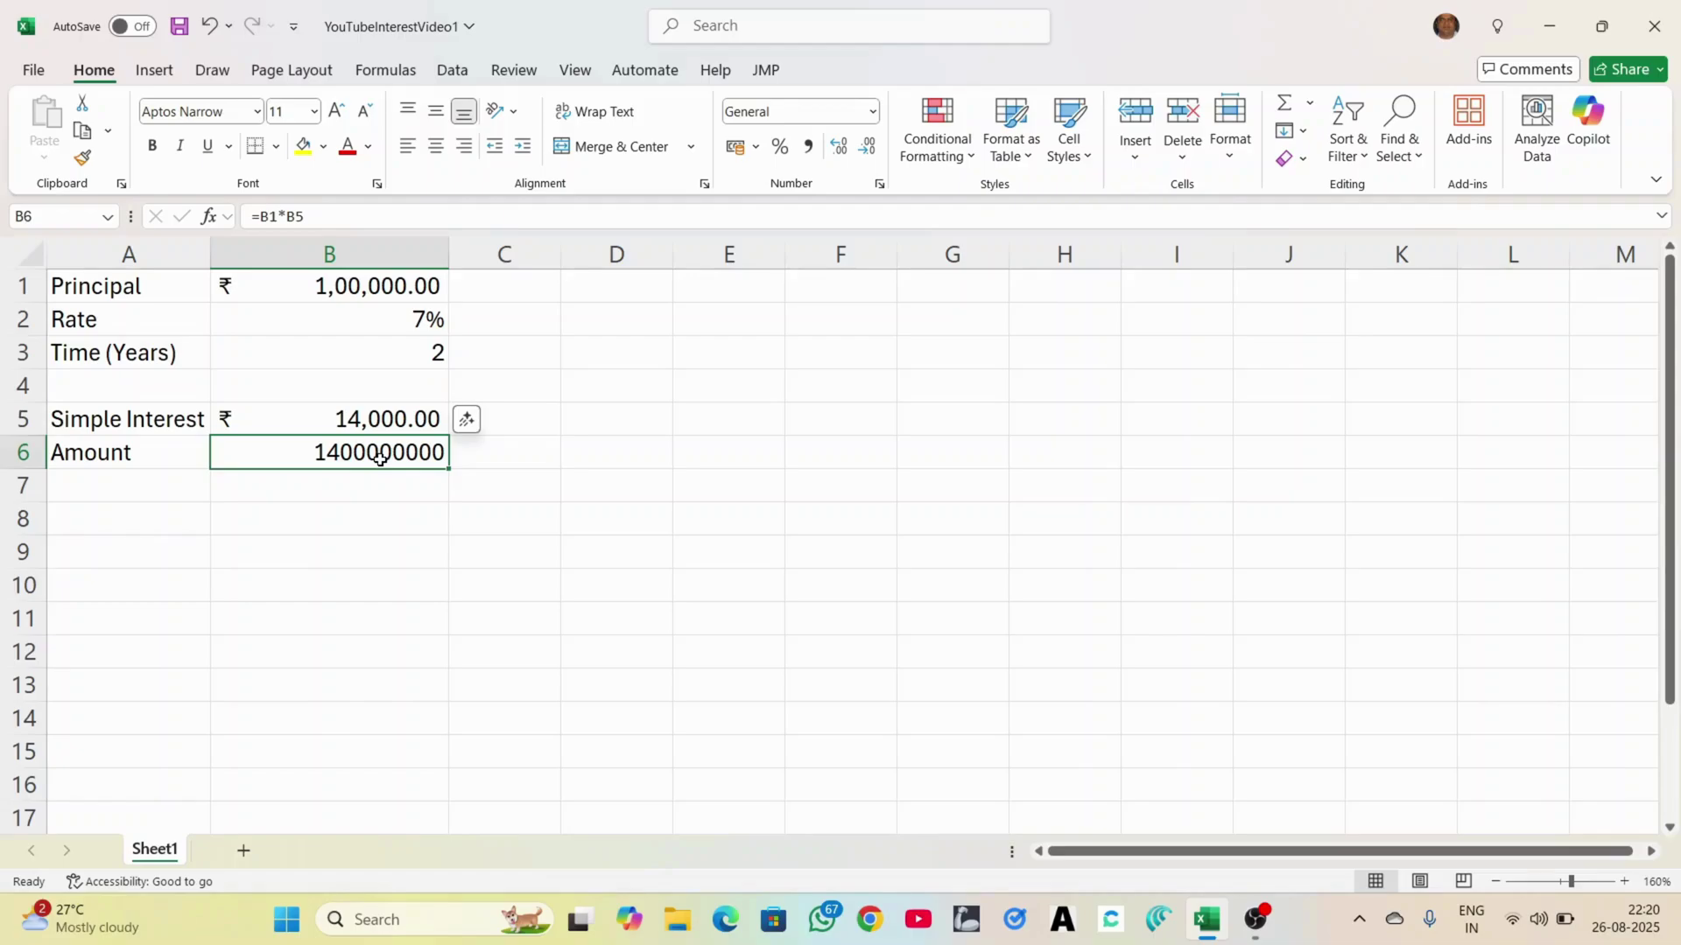
left_click(289, 217)
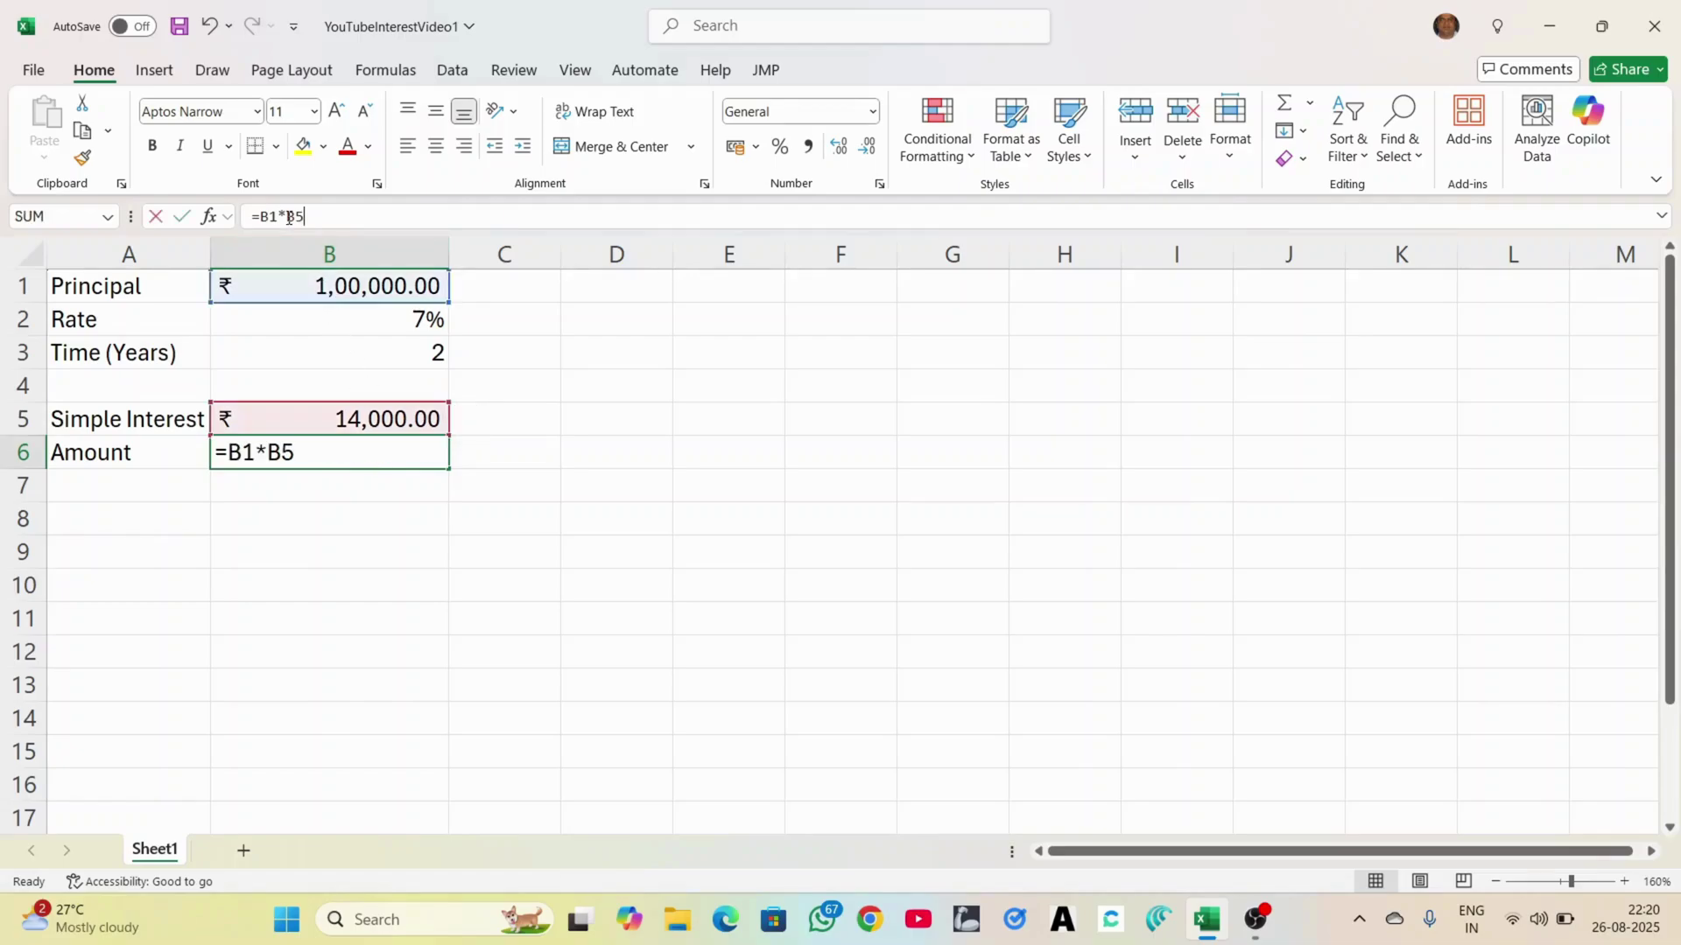
type("+")
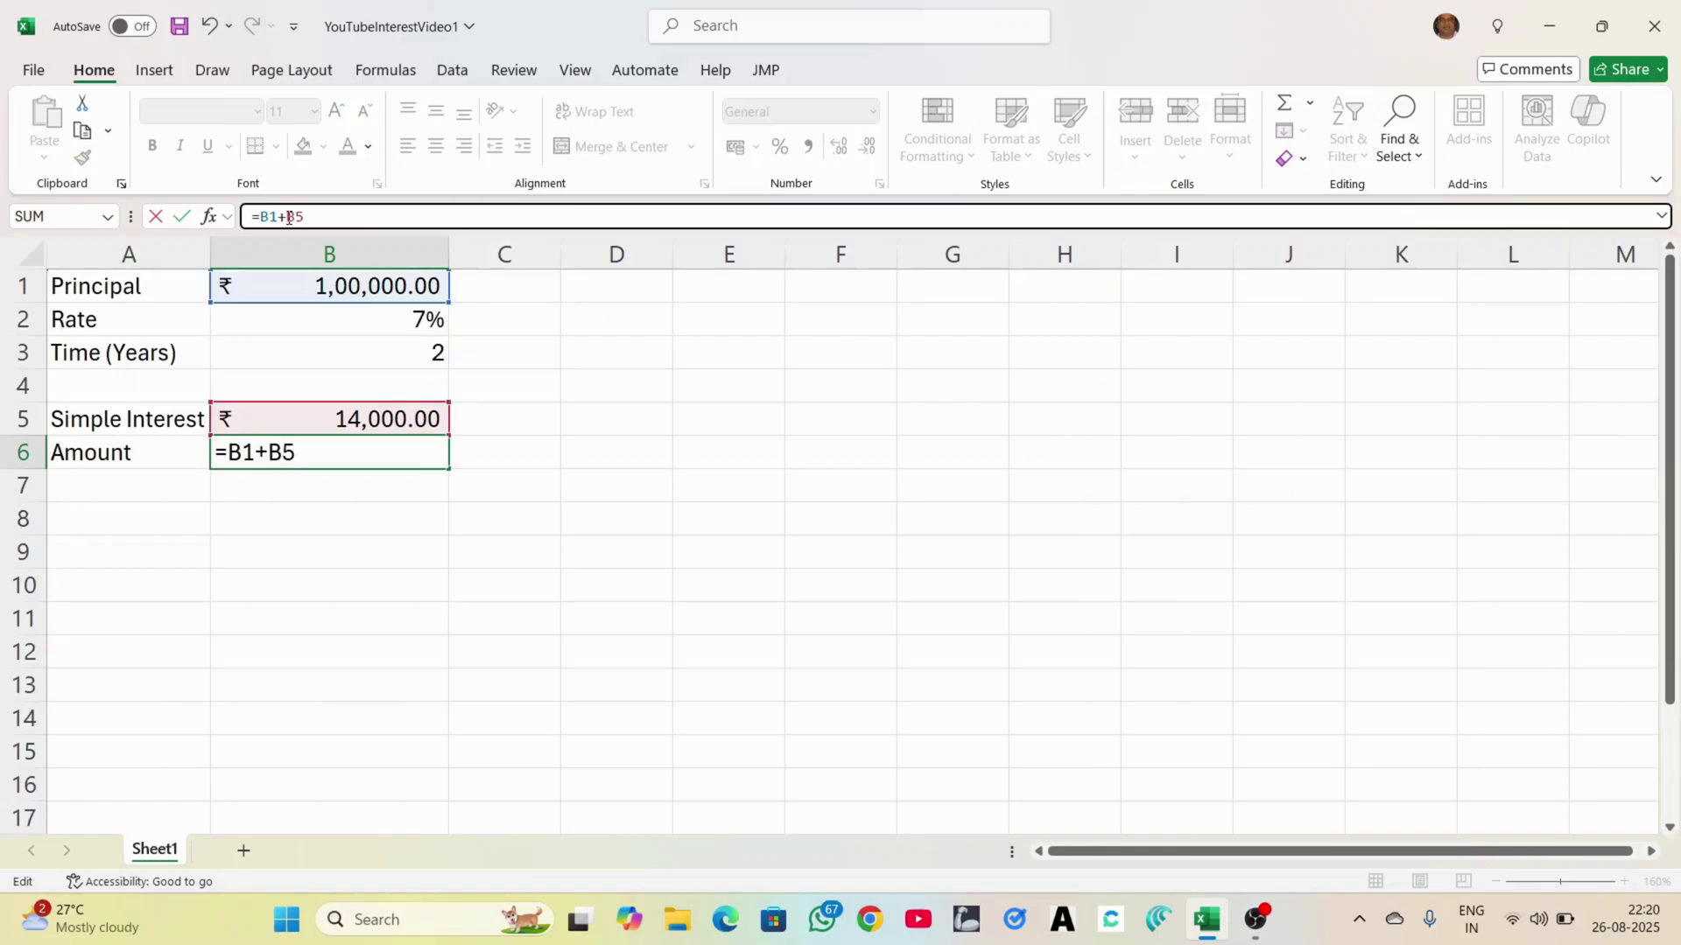
key("Return")
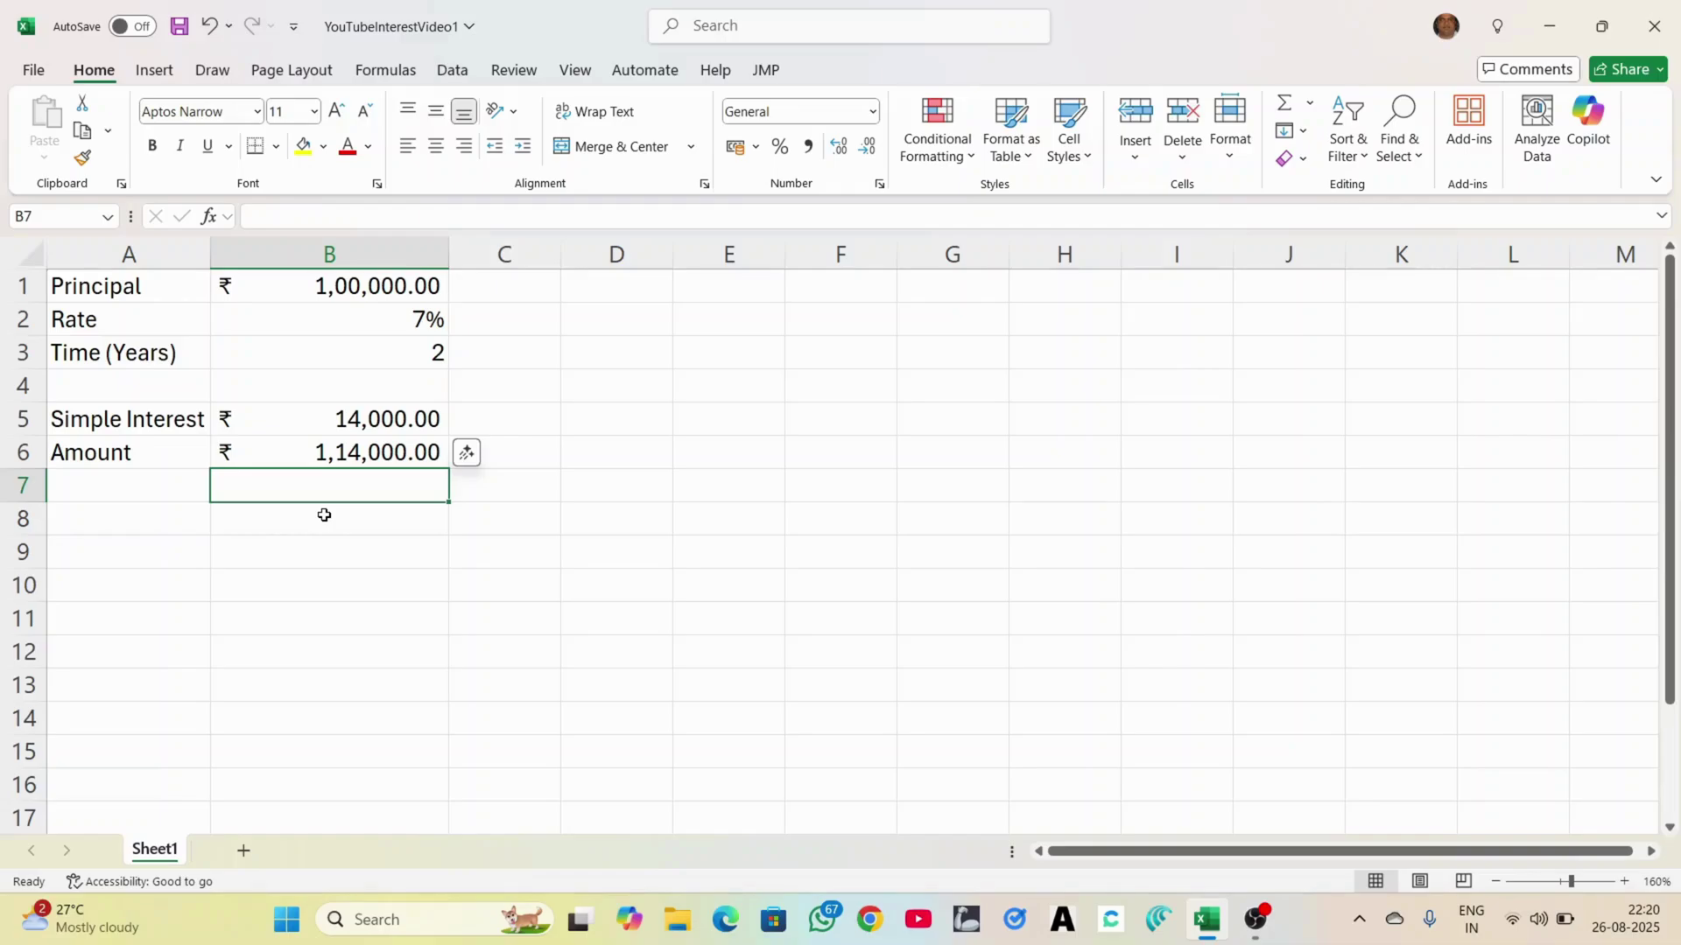
Set the principal in cell B1 to 150000.
left_click(358, 287)
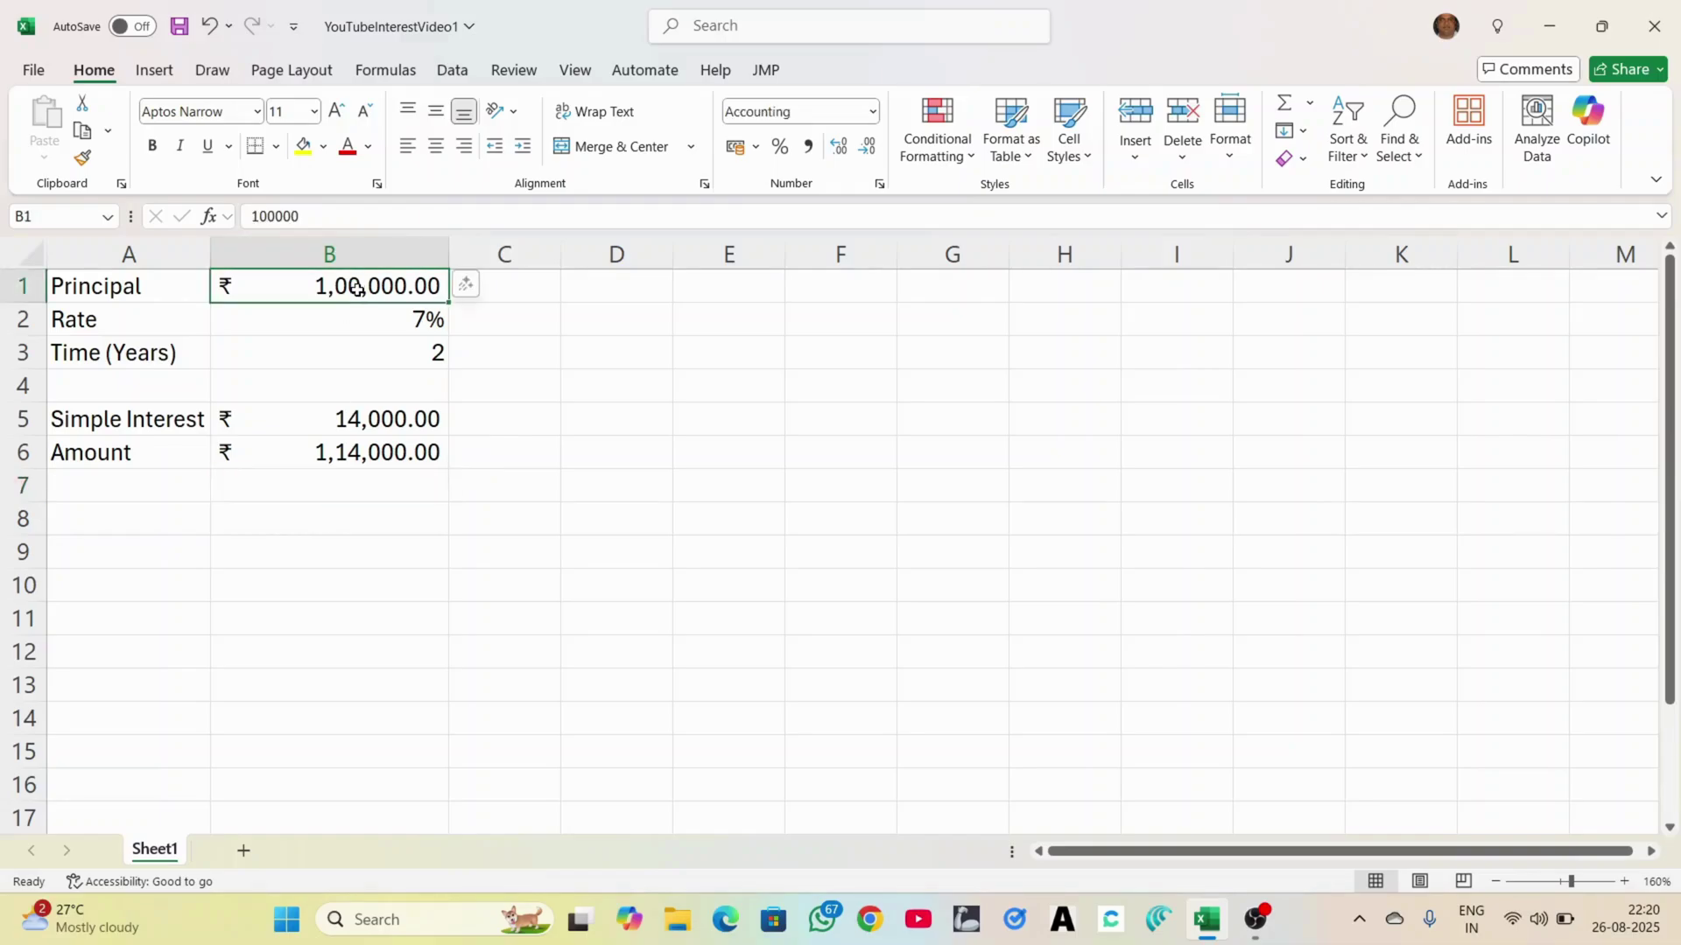
type("1,50,0")
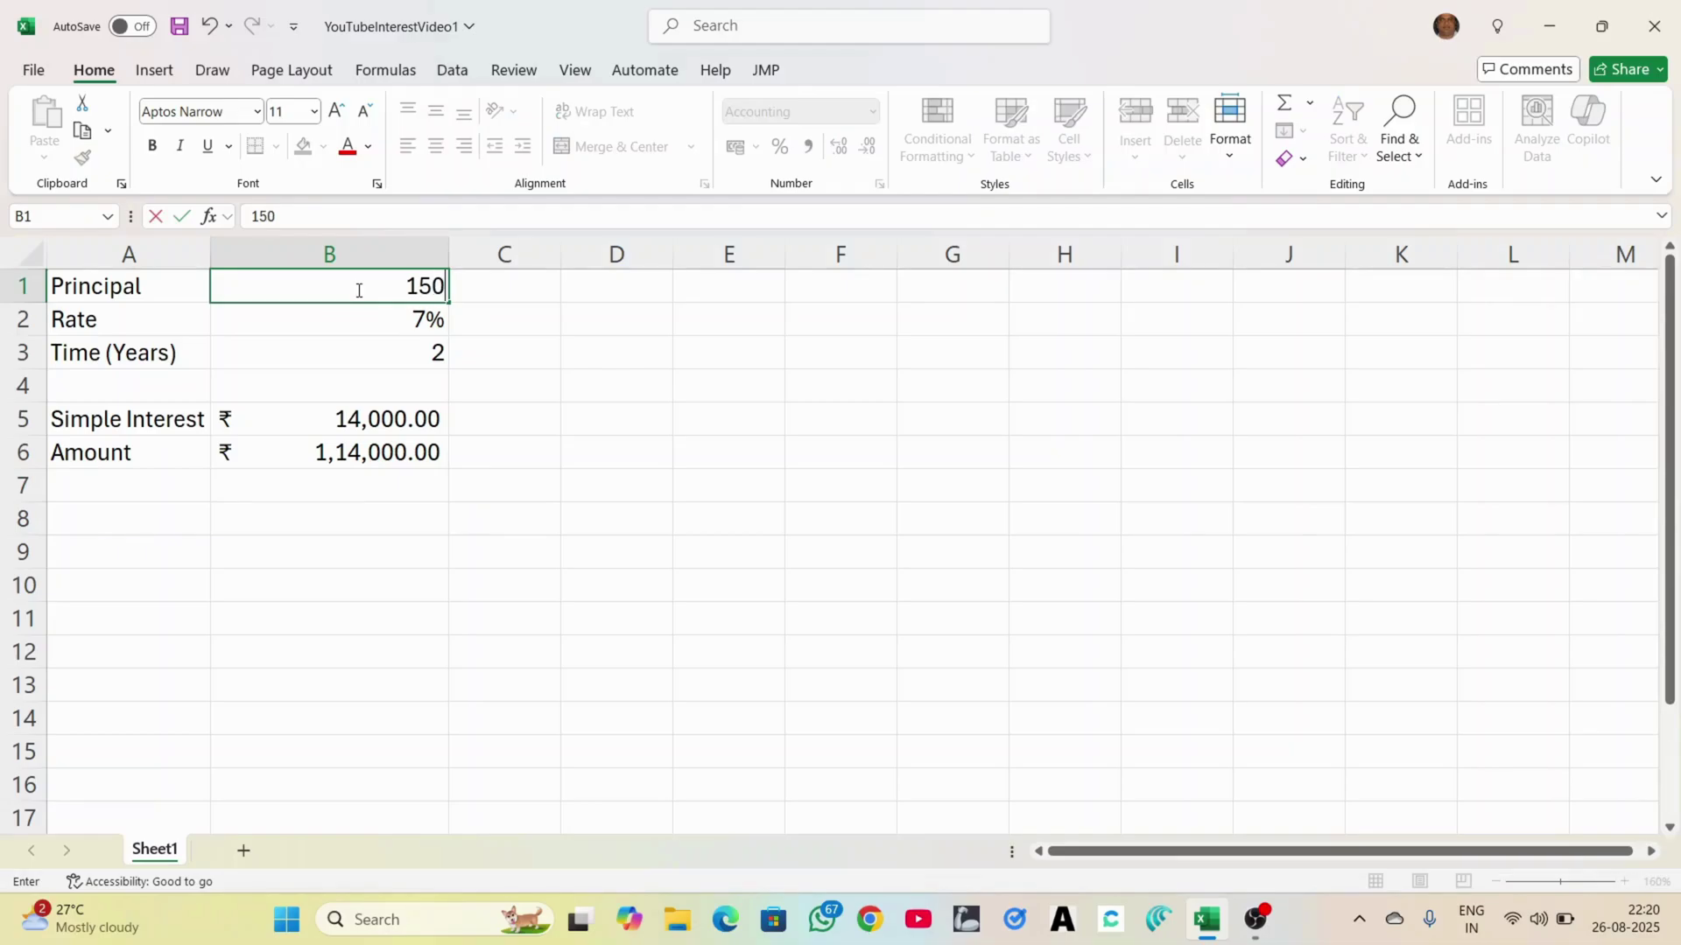
type("000")
key("Return")
Set the rate in cell B2 to 7.5% and display it with one decimal place.
type("7.5")
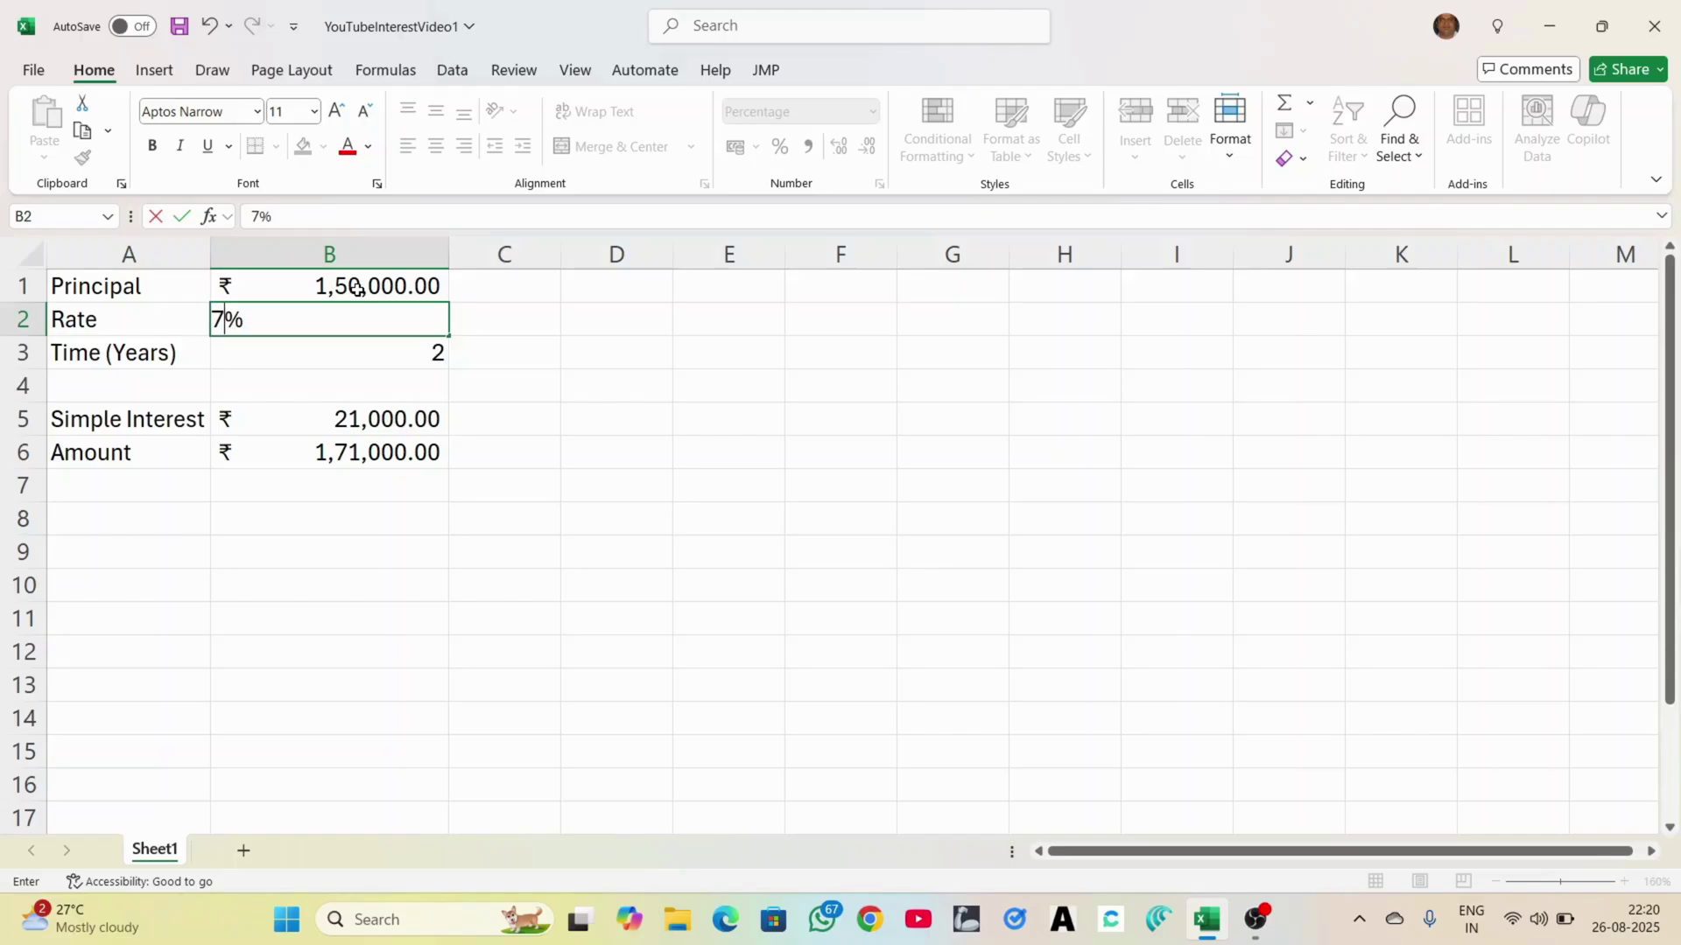
key("Return")
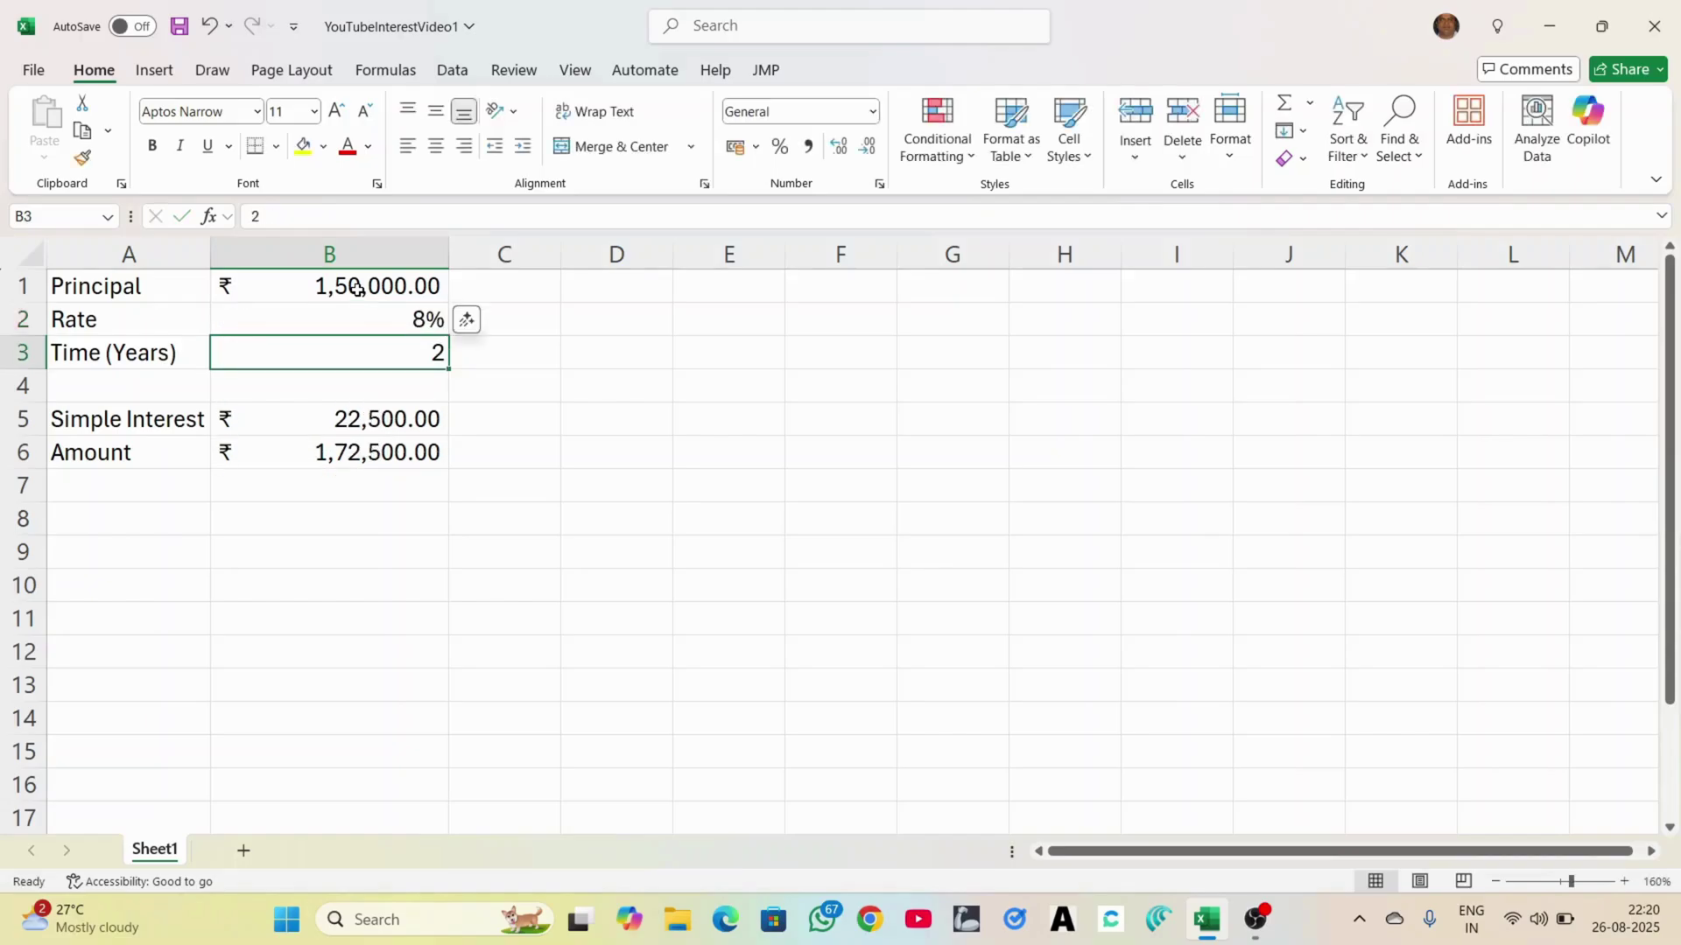
left_click(394, 319)
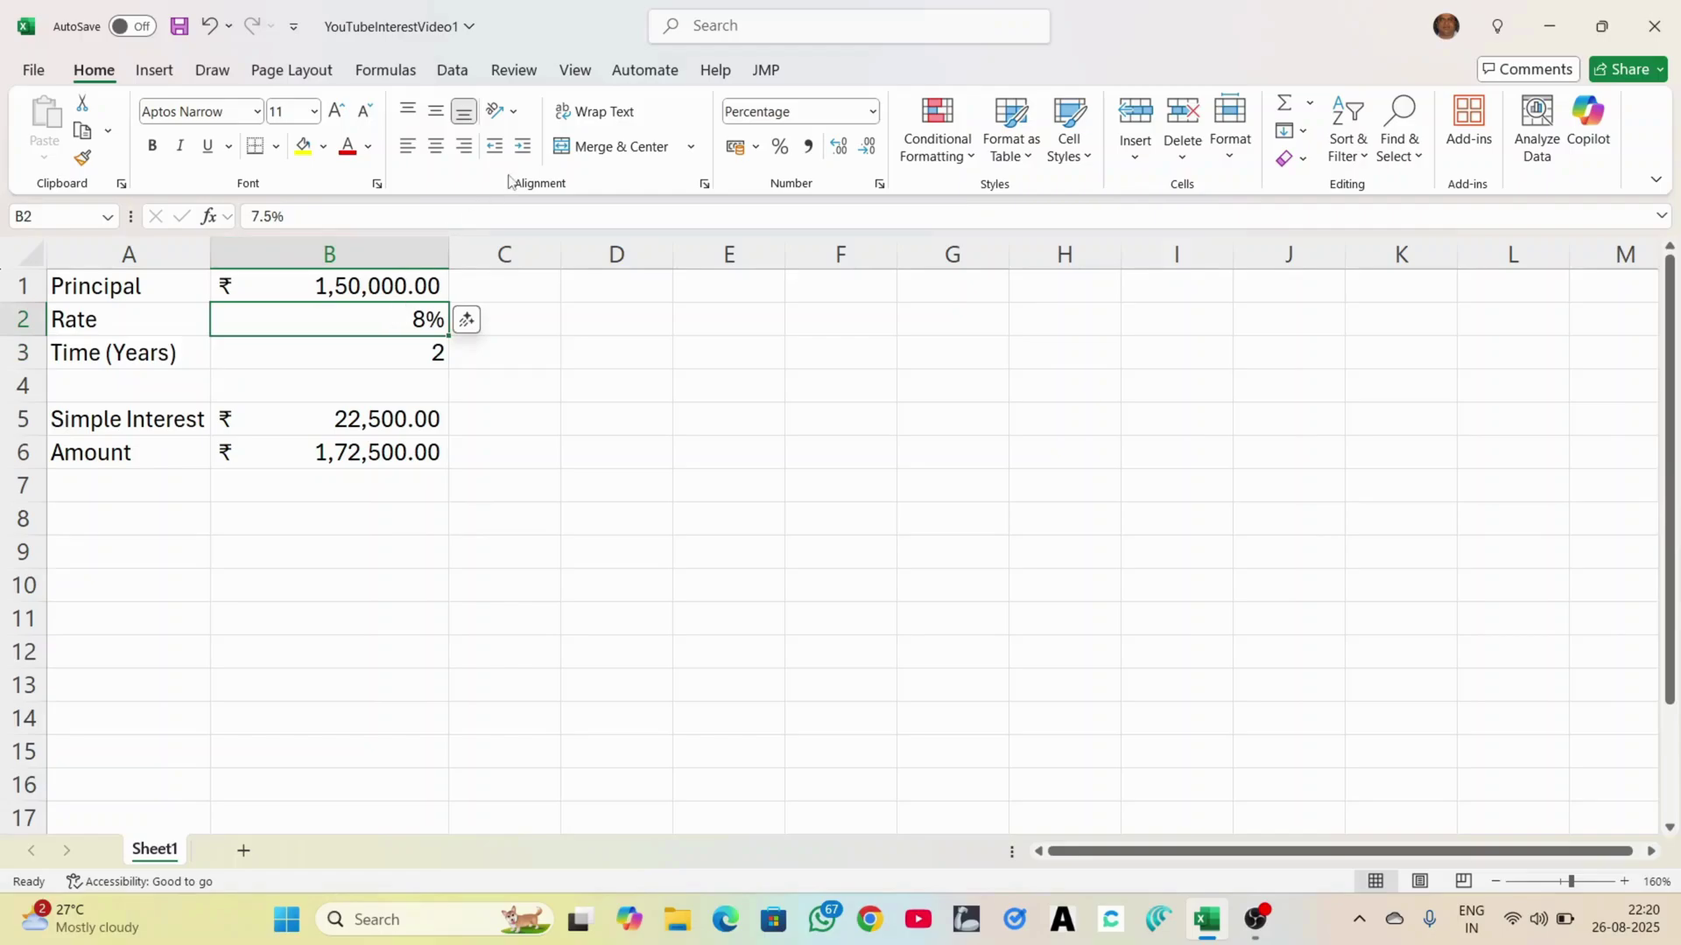
left_click(838, 147)
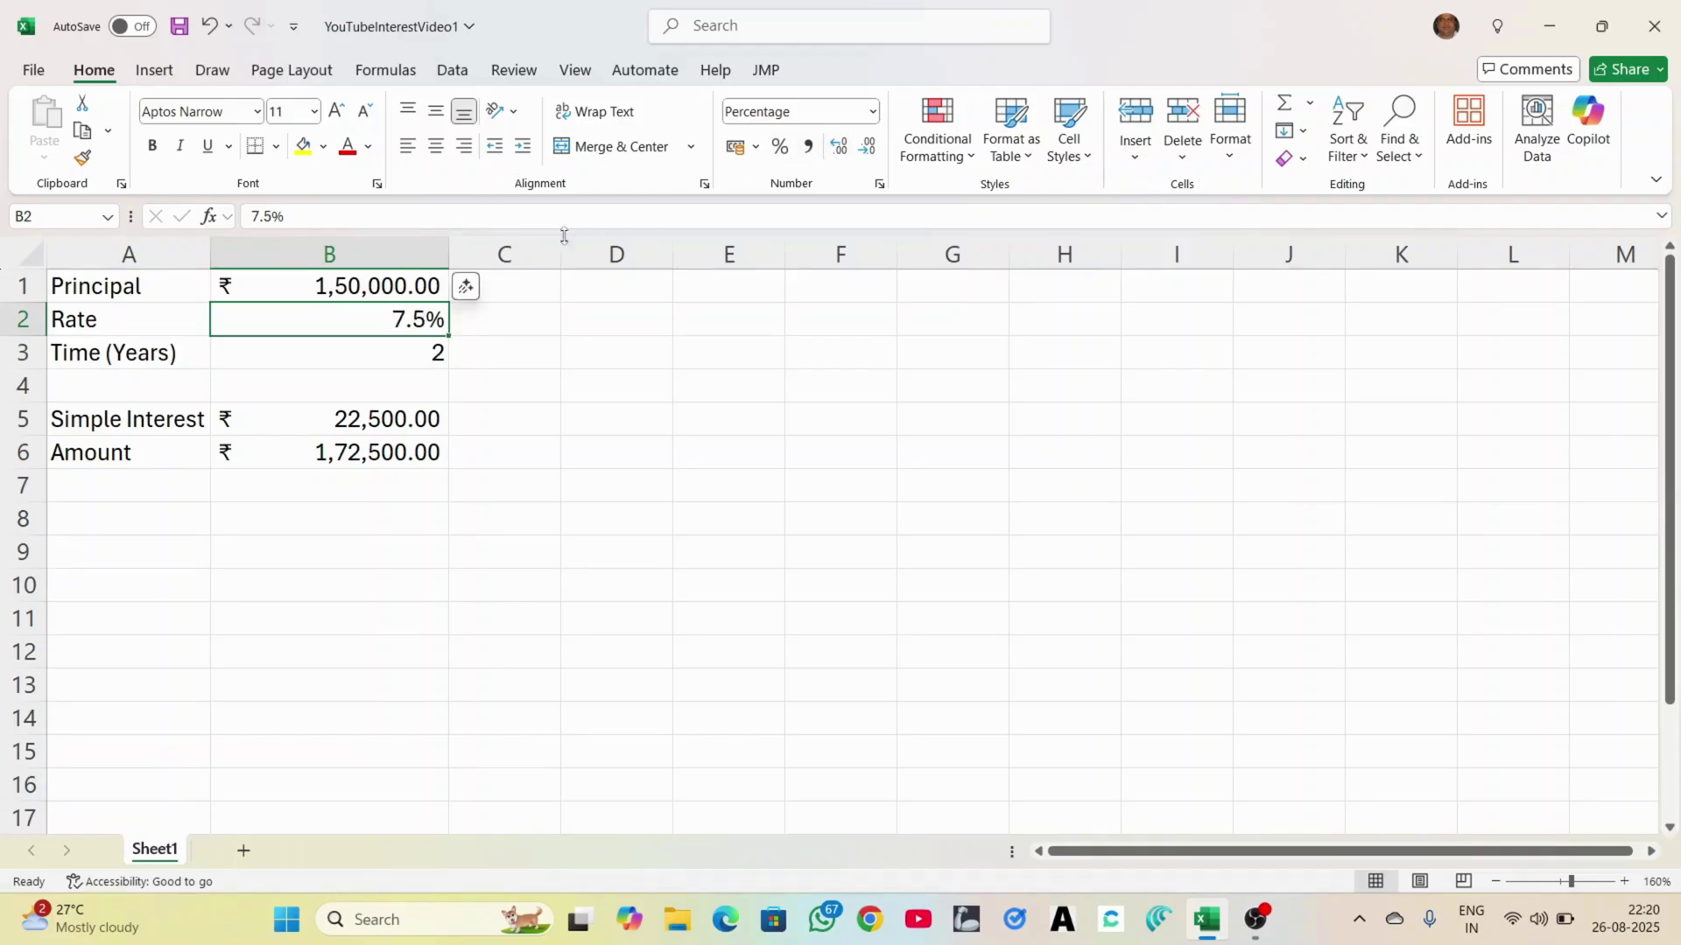
Set the time in cell B3 to 3 years.
left_click(393, 360)
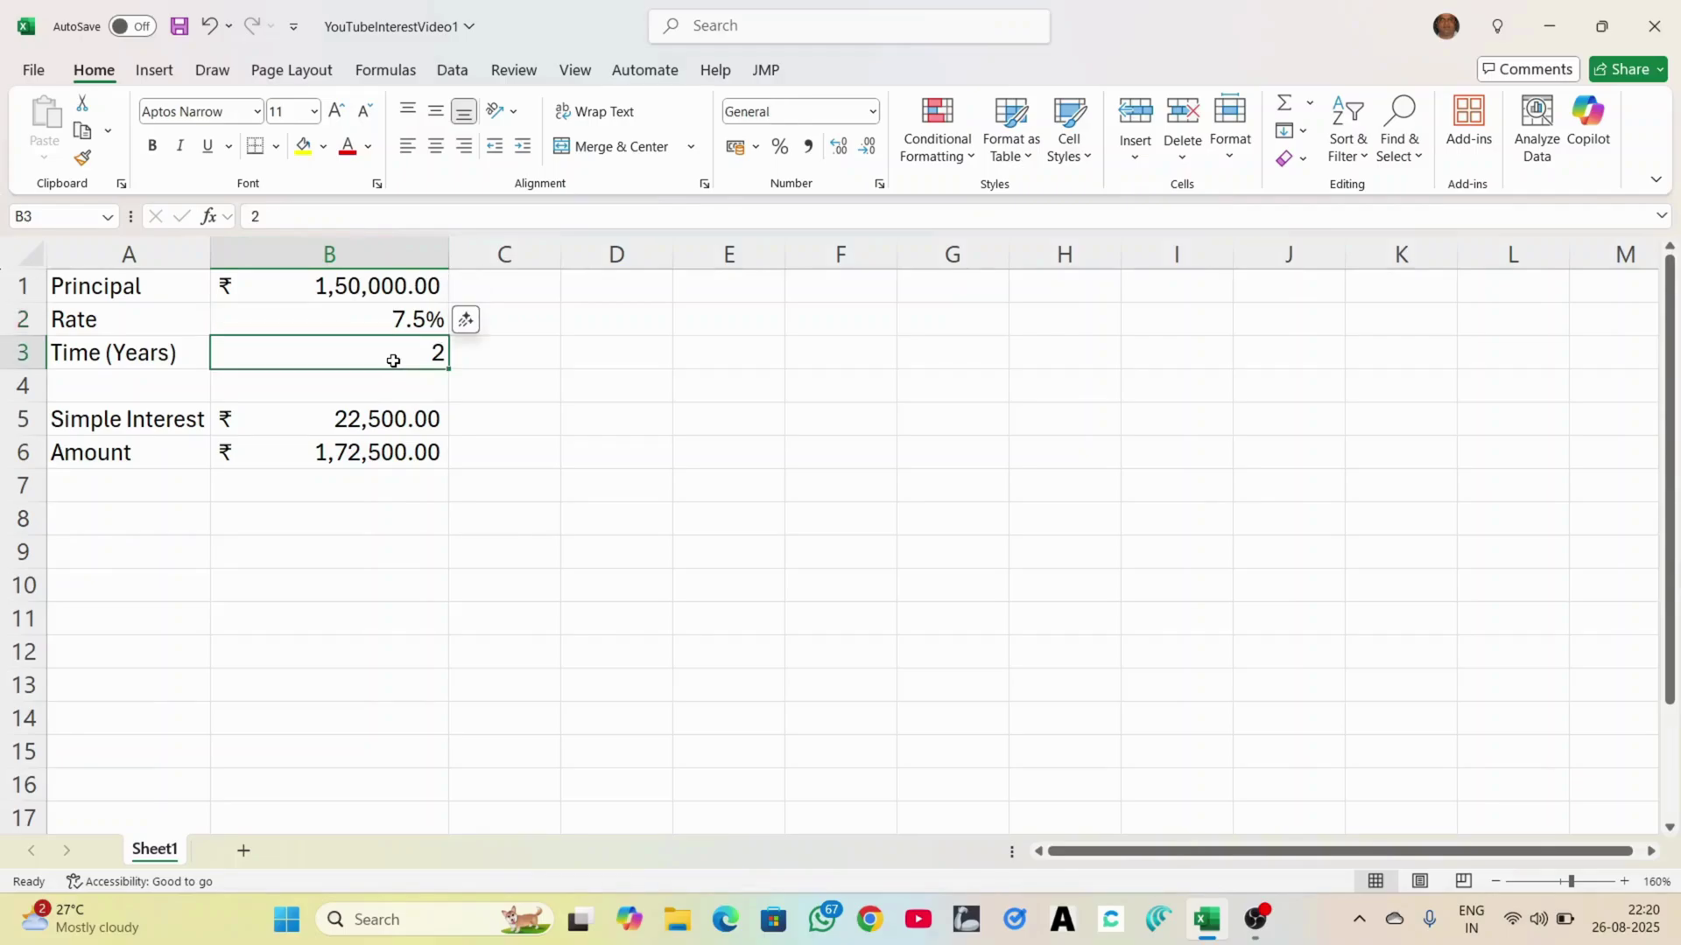
type("3")
key("Return")
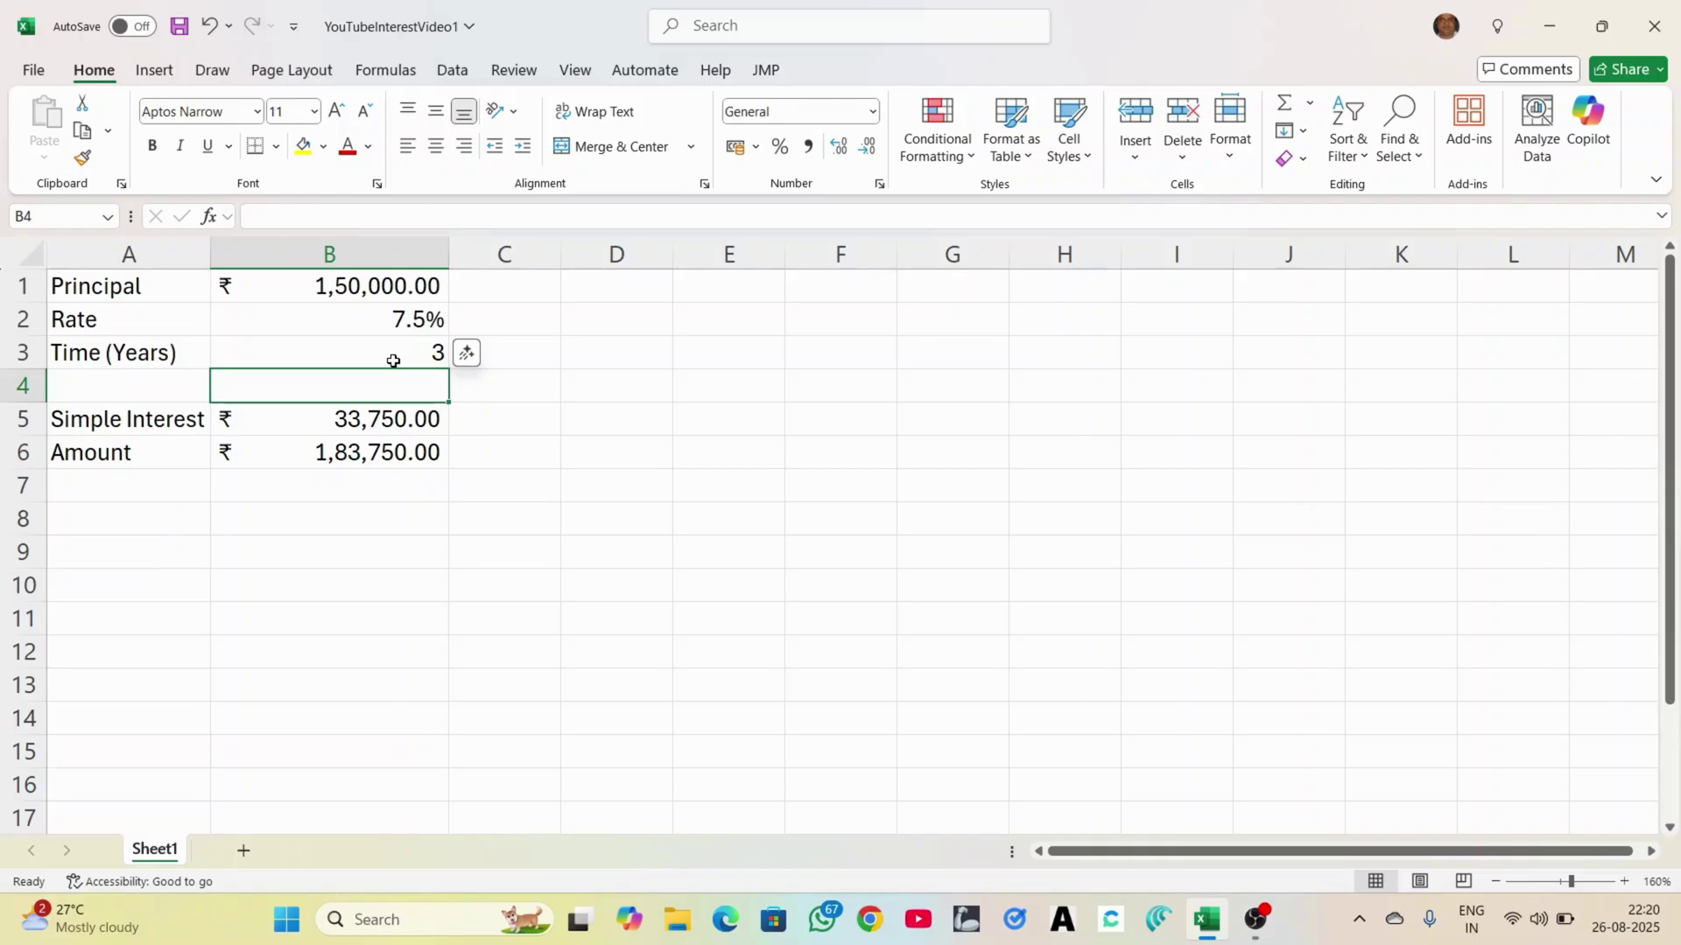
Enter the label "Compound Interest" in cell A8 and autofit column A to its contents.
left_click(118, 532)
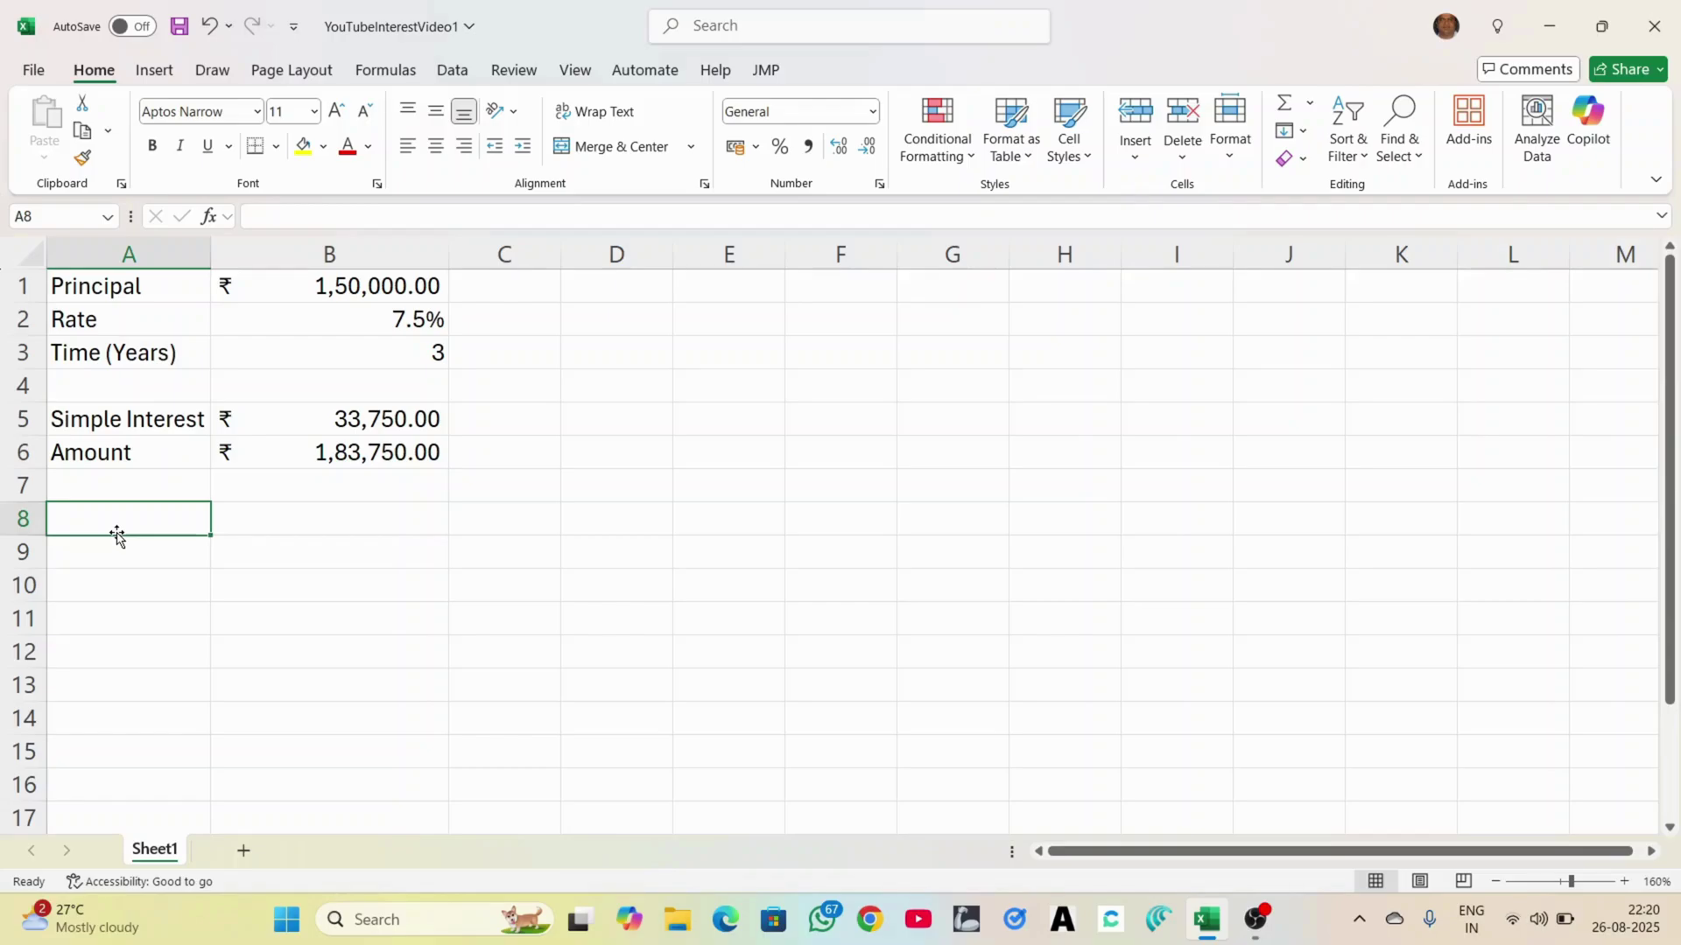
type("Compund")
key("BackSpace")
key("BackSpace")
key("BackSpace")
type("ound Interest")
key("Tab")
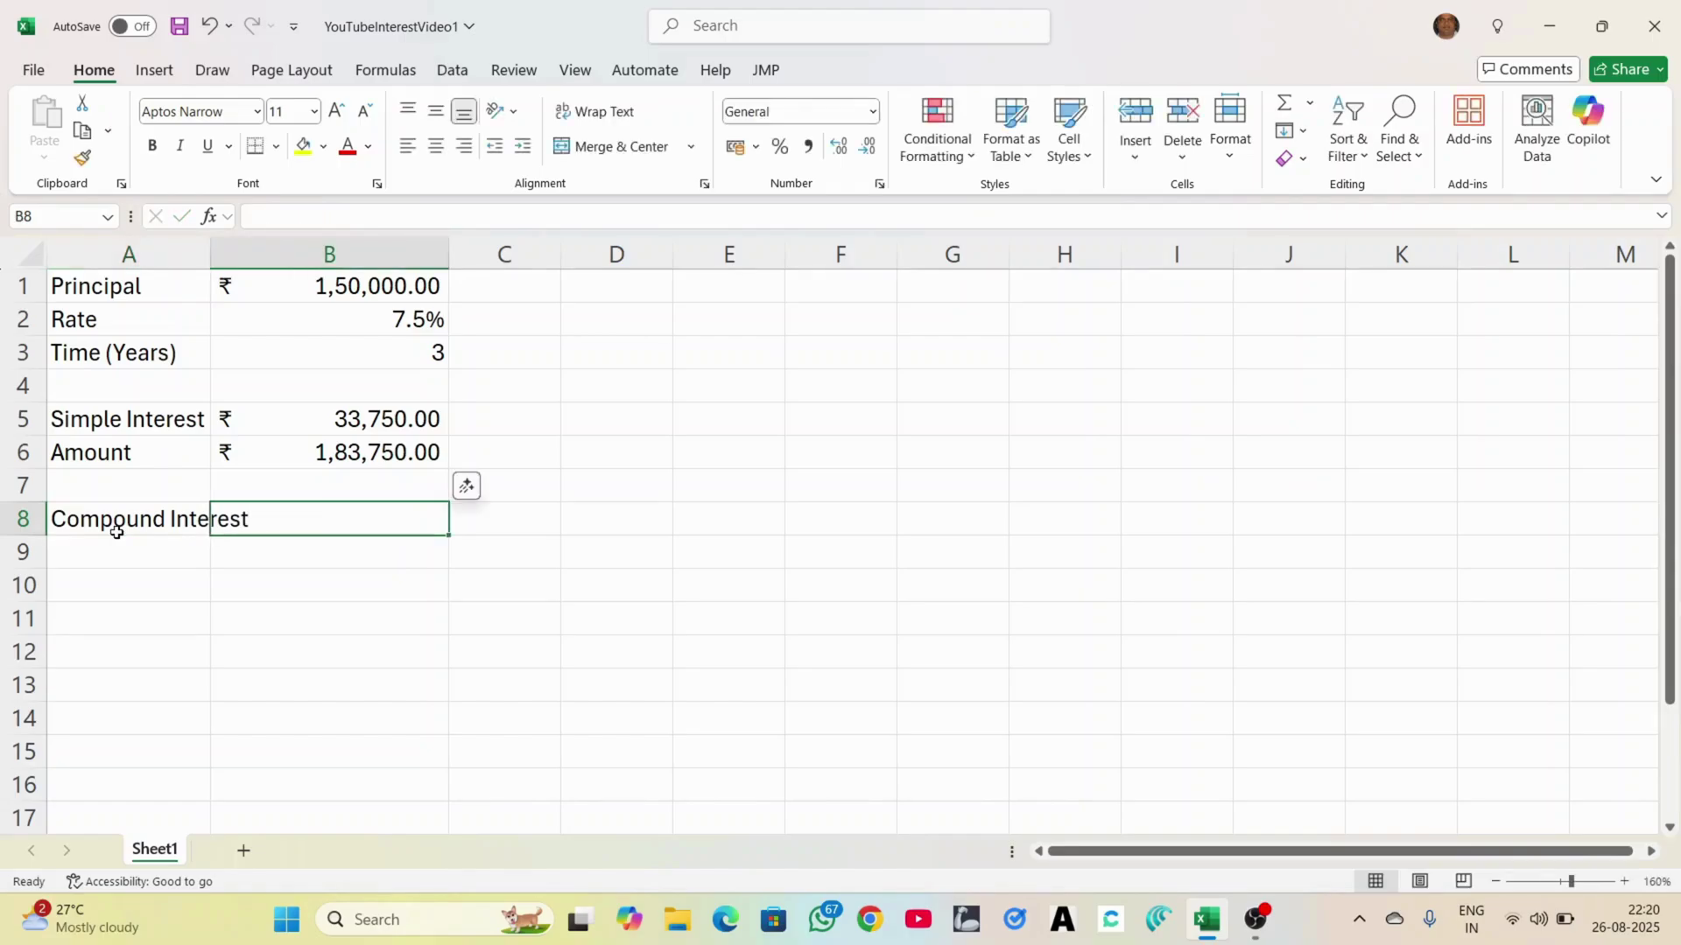
double_click(211, 249)
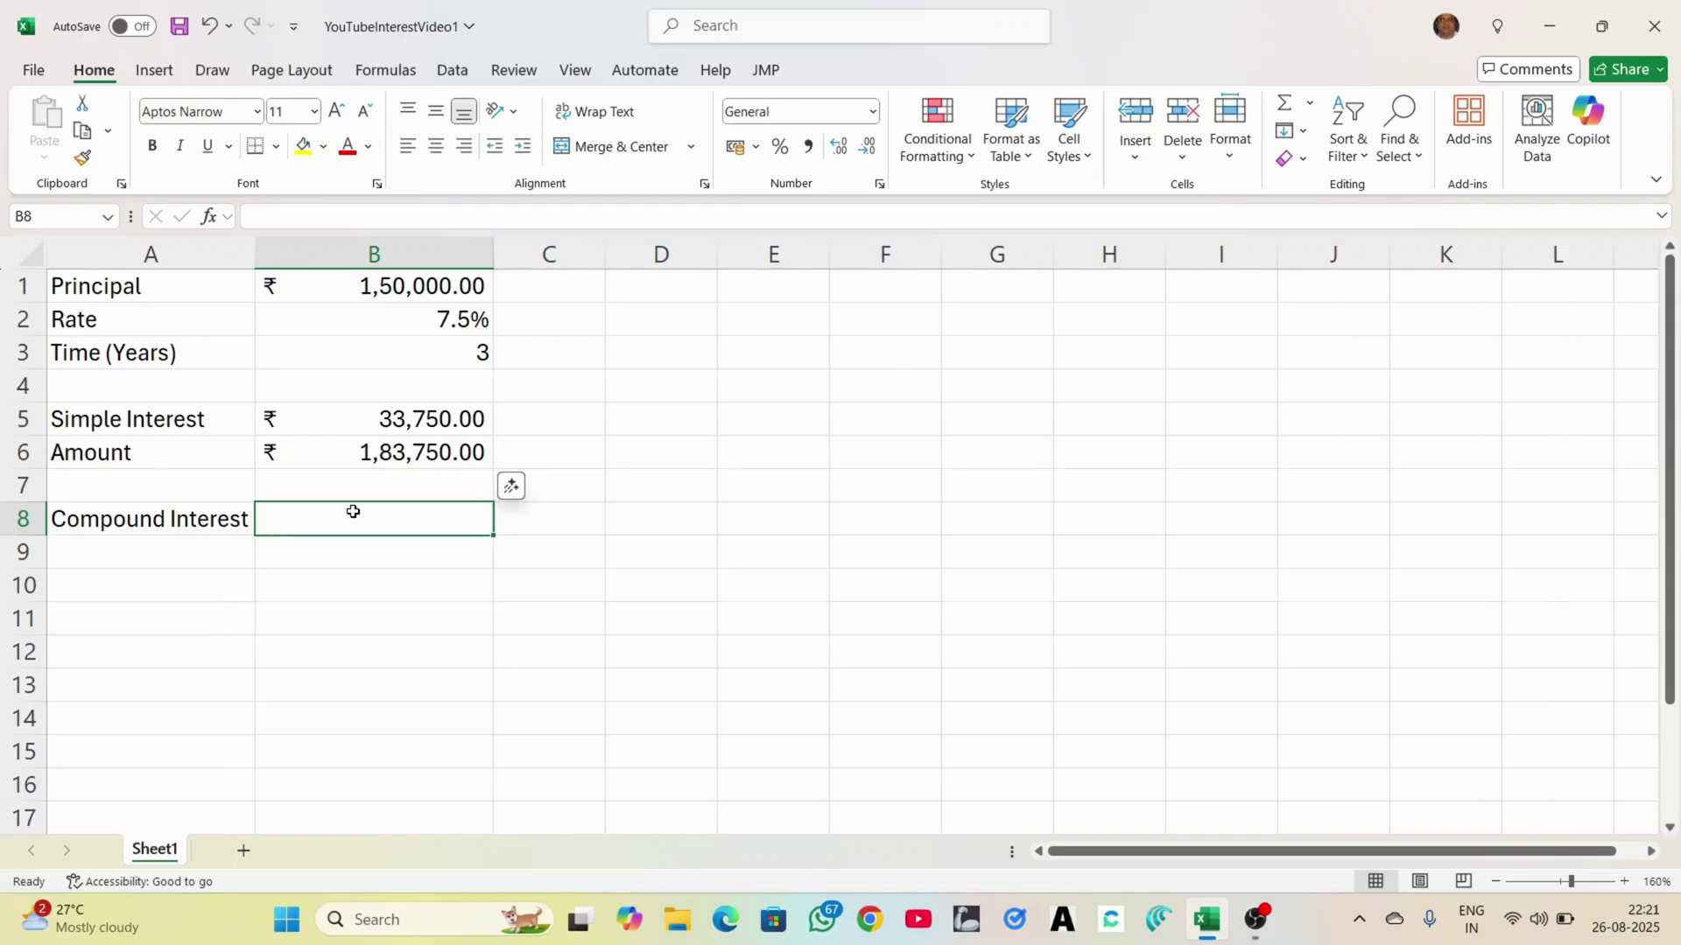
Calculate the compounded amount from principal, rate and time in cell B8 with the formula =B1*(1+B2)^B3.
type("=")
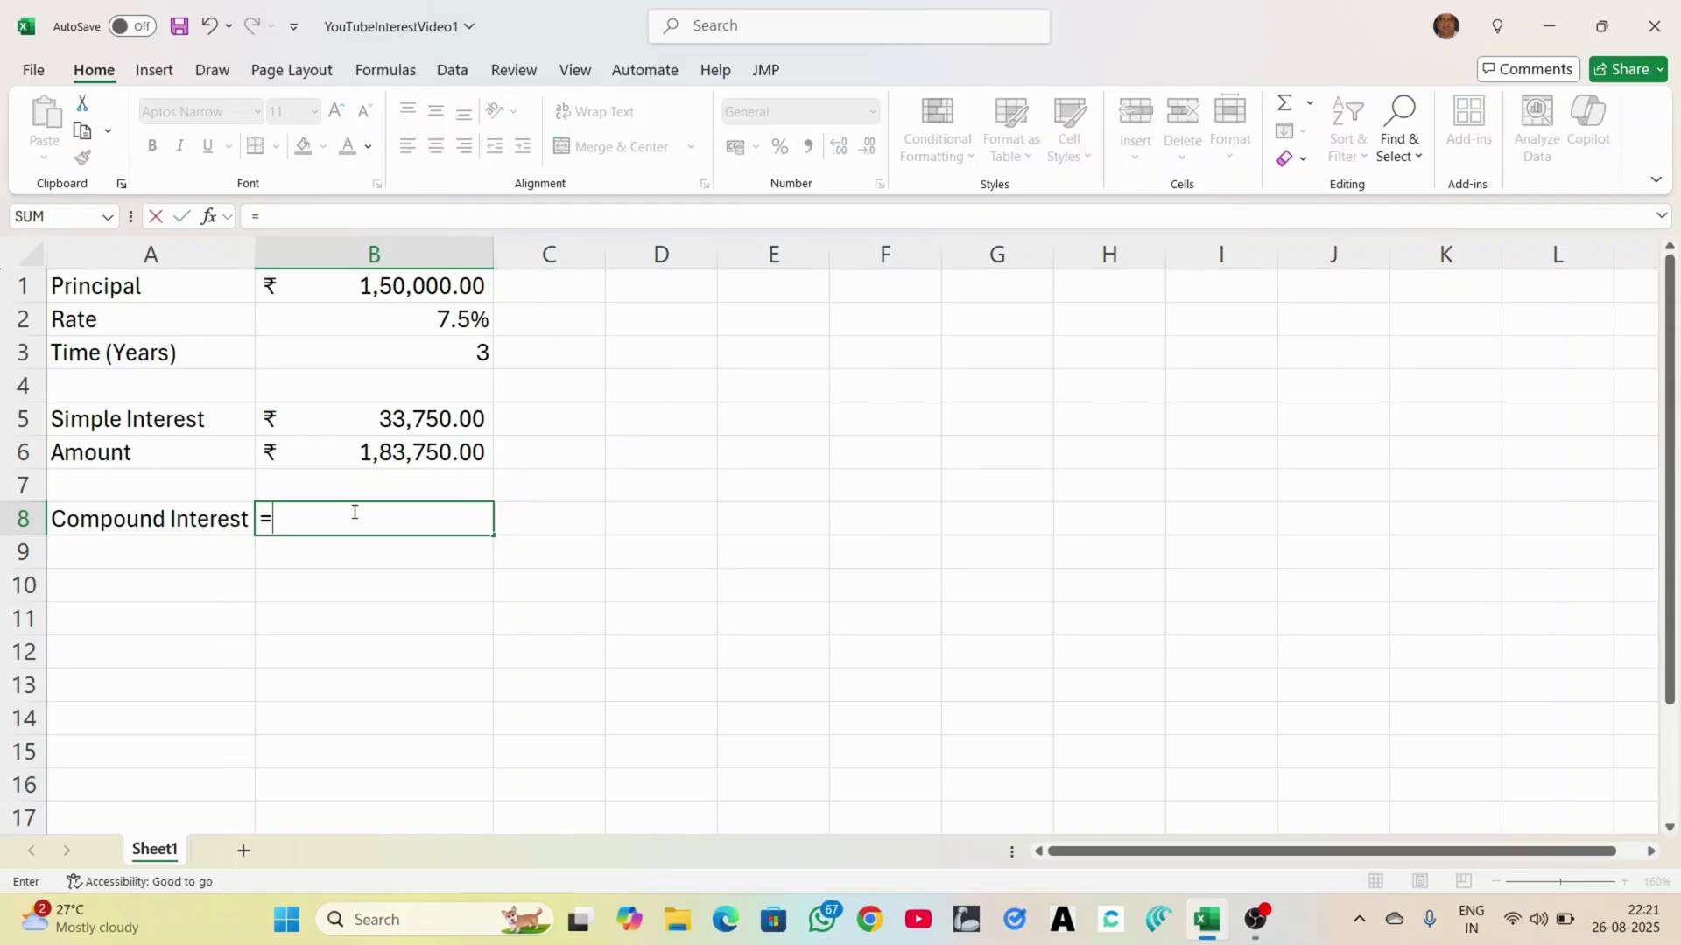
type("(")
key("BackSpace")
left_click(421, 287)
type("*(1")
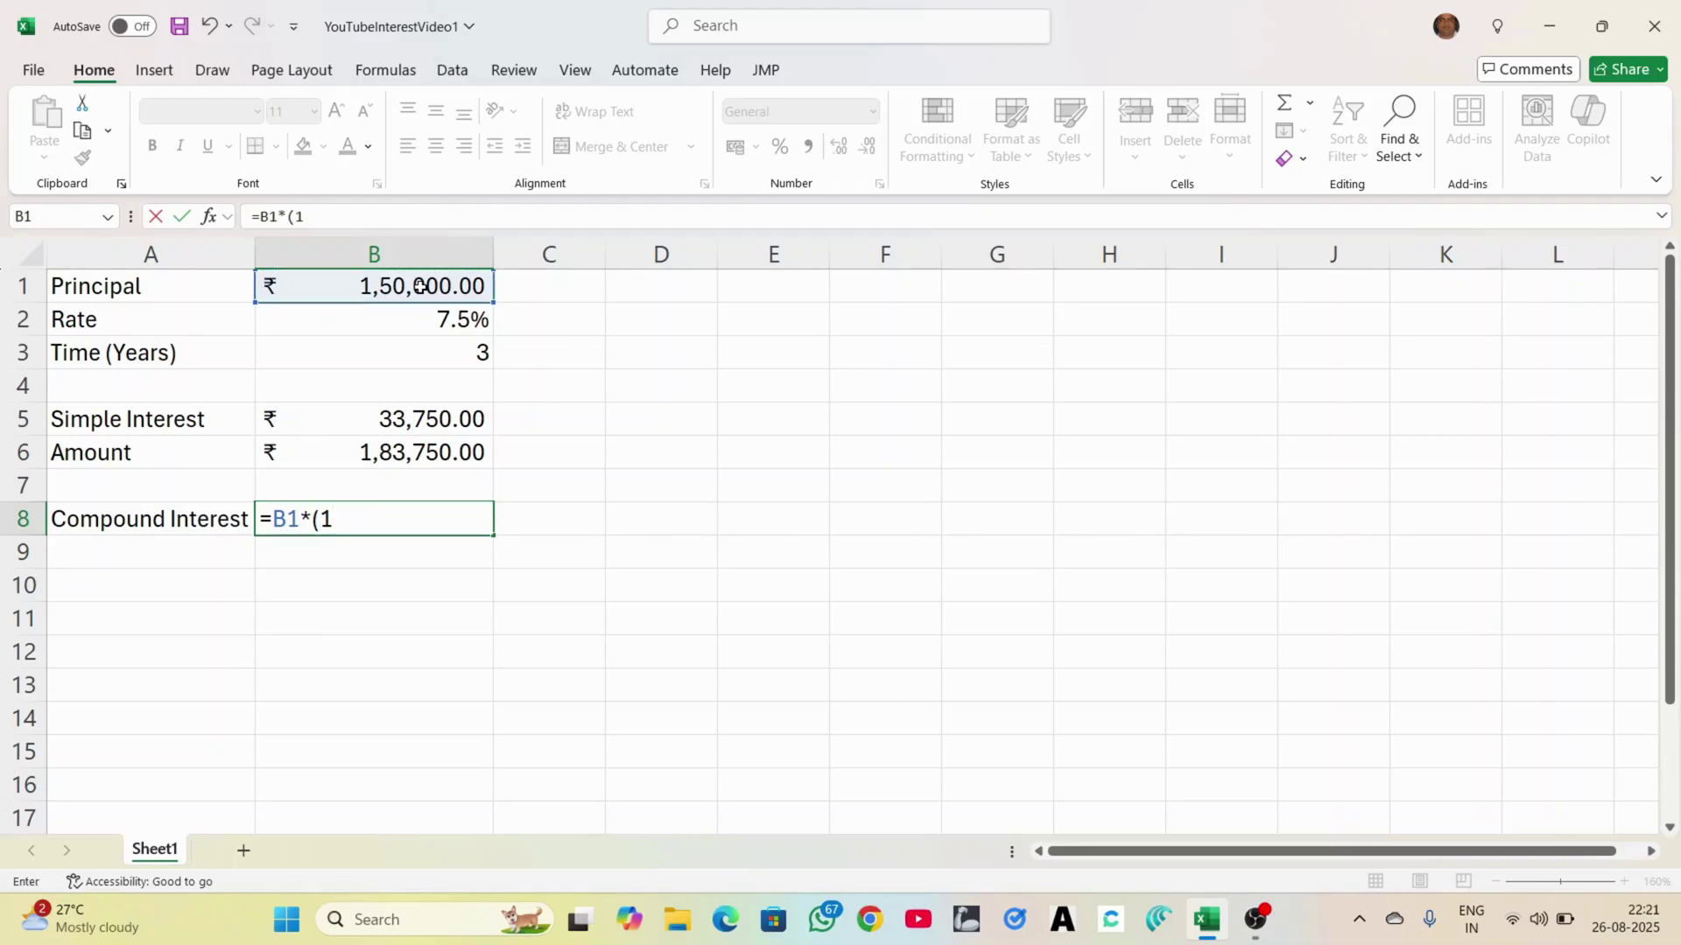
type("+")
left_click(446, 319)
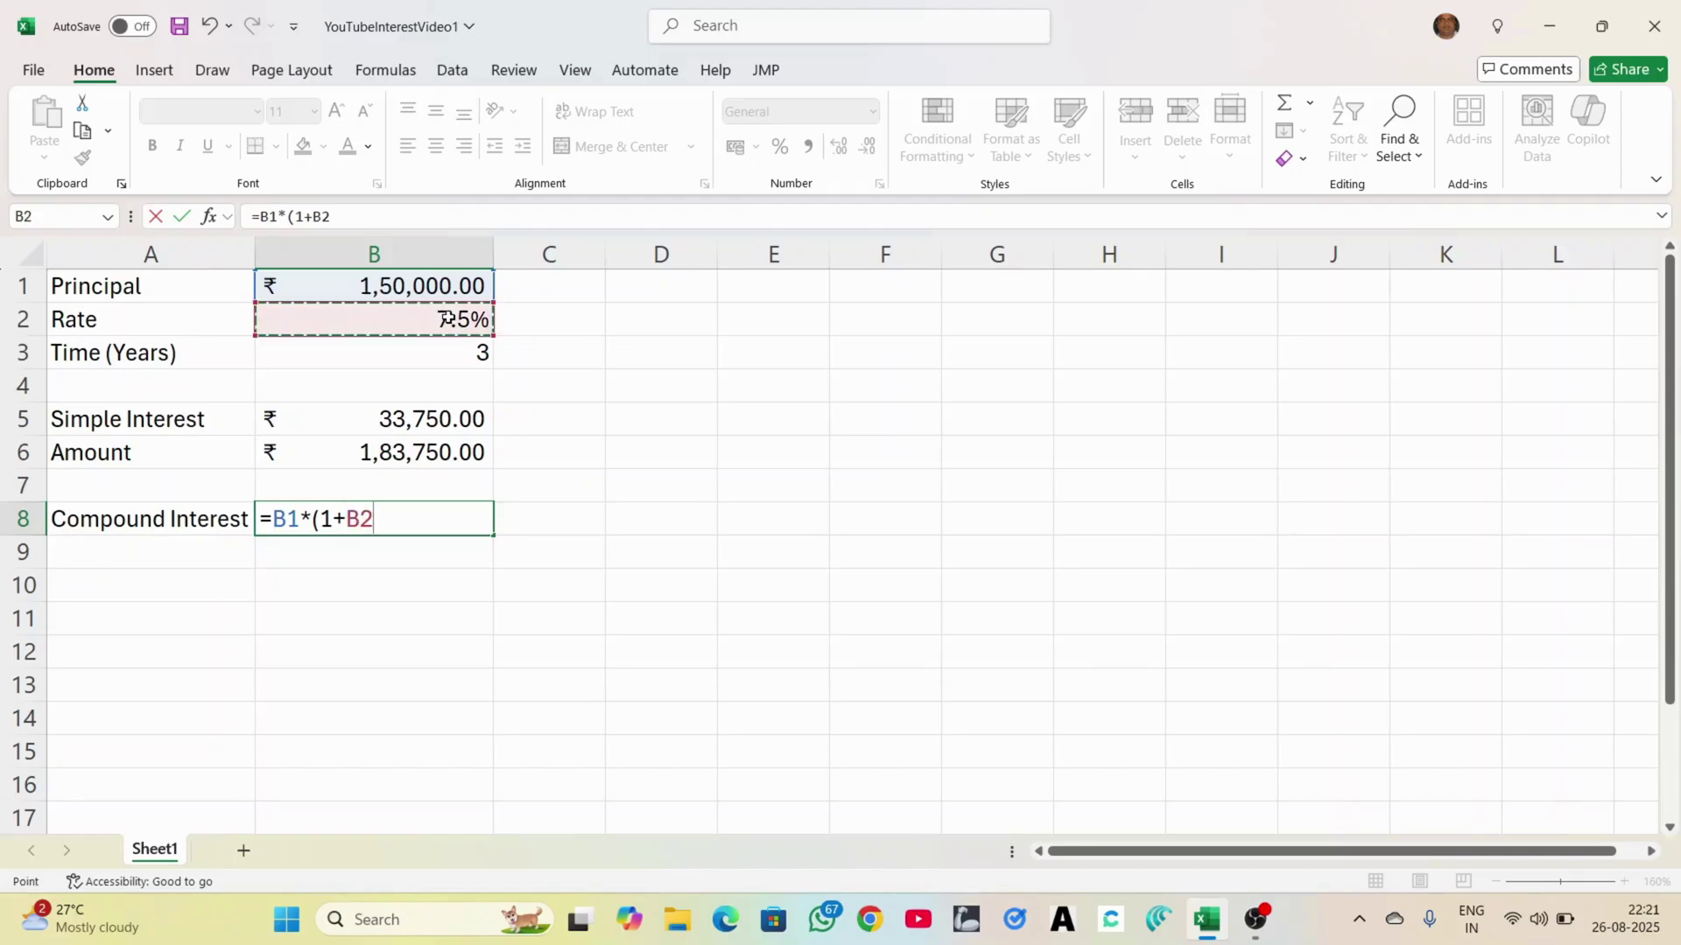
type(")")
type("^")
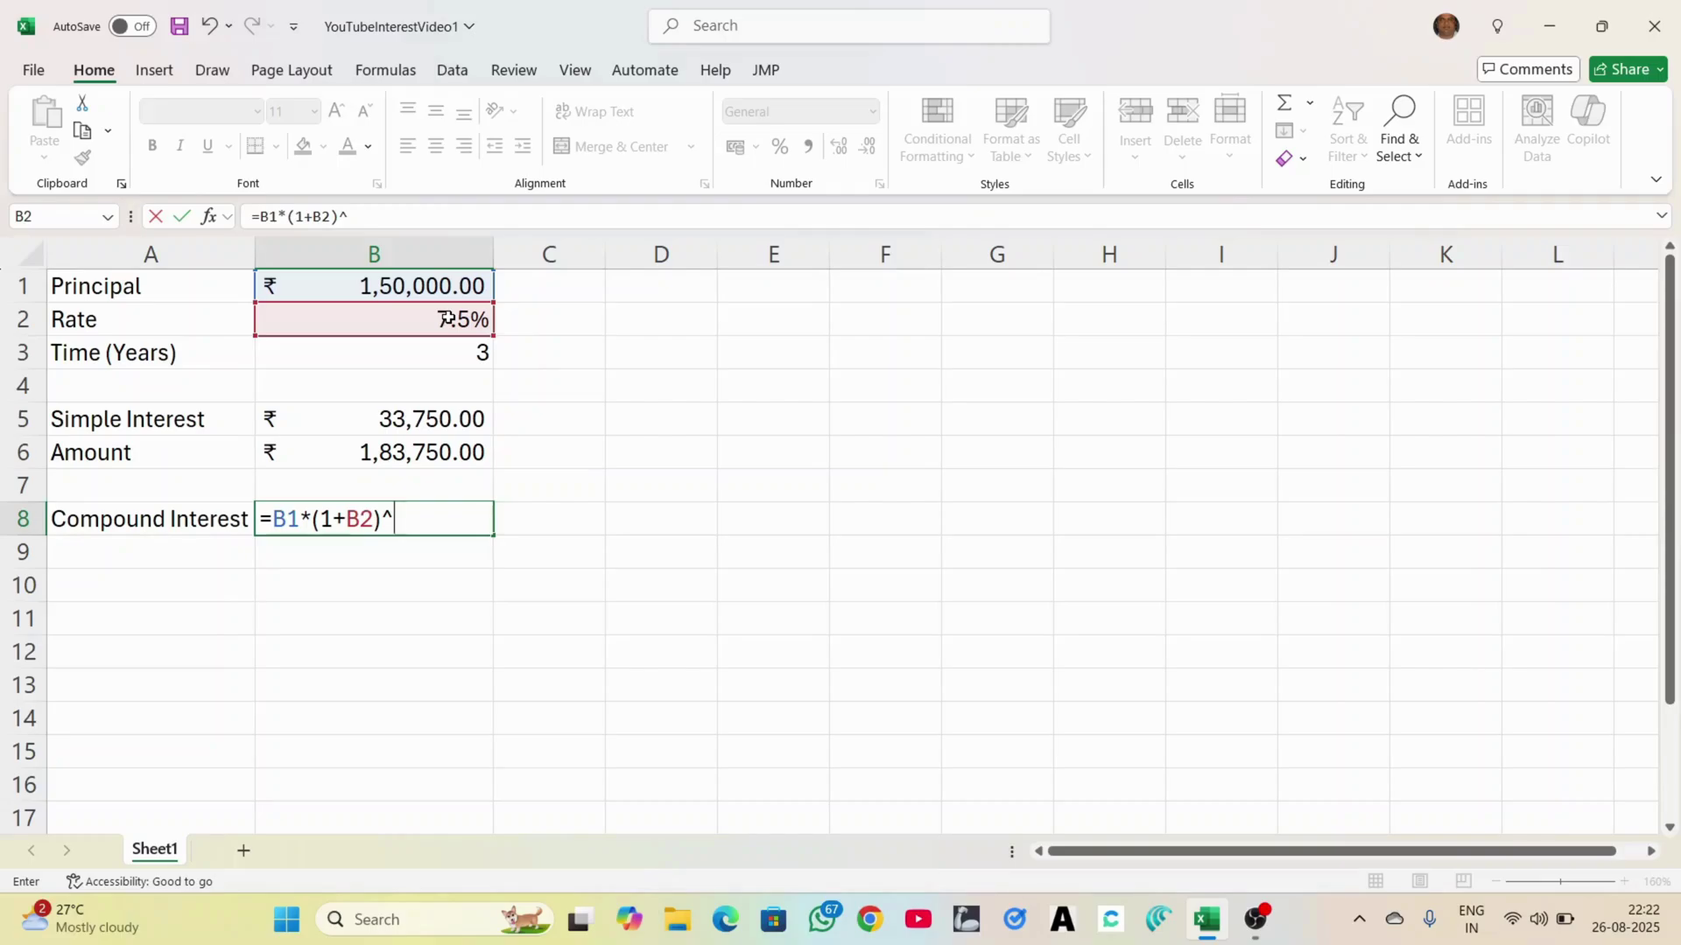
left_click(452, 348)
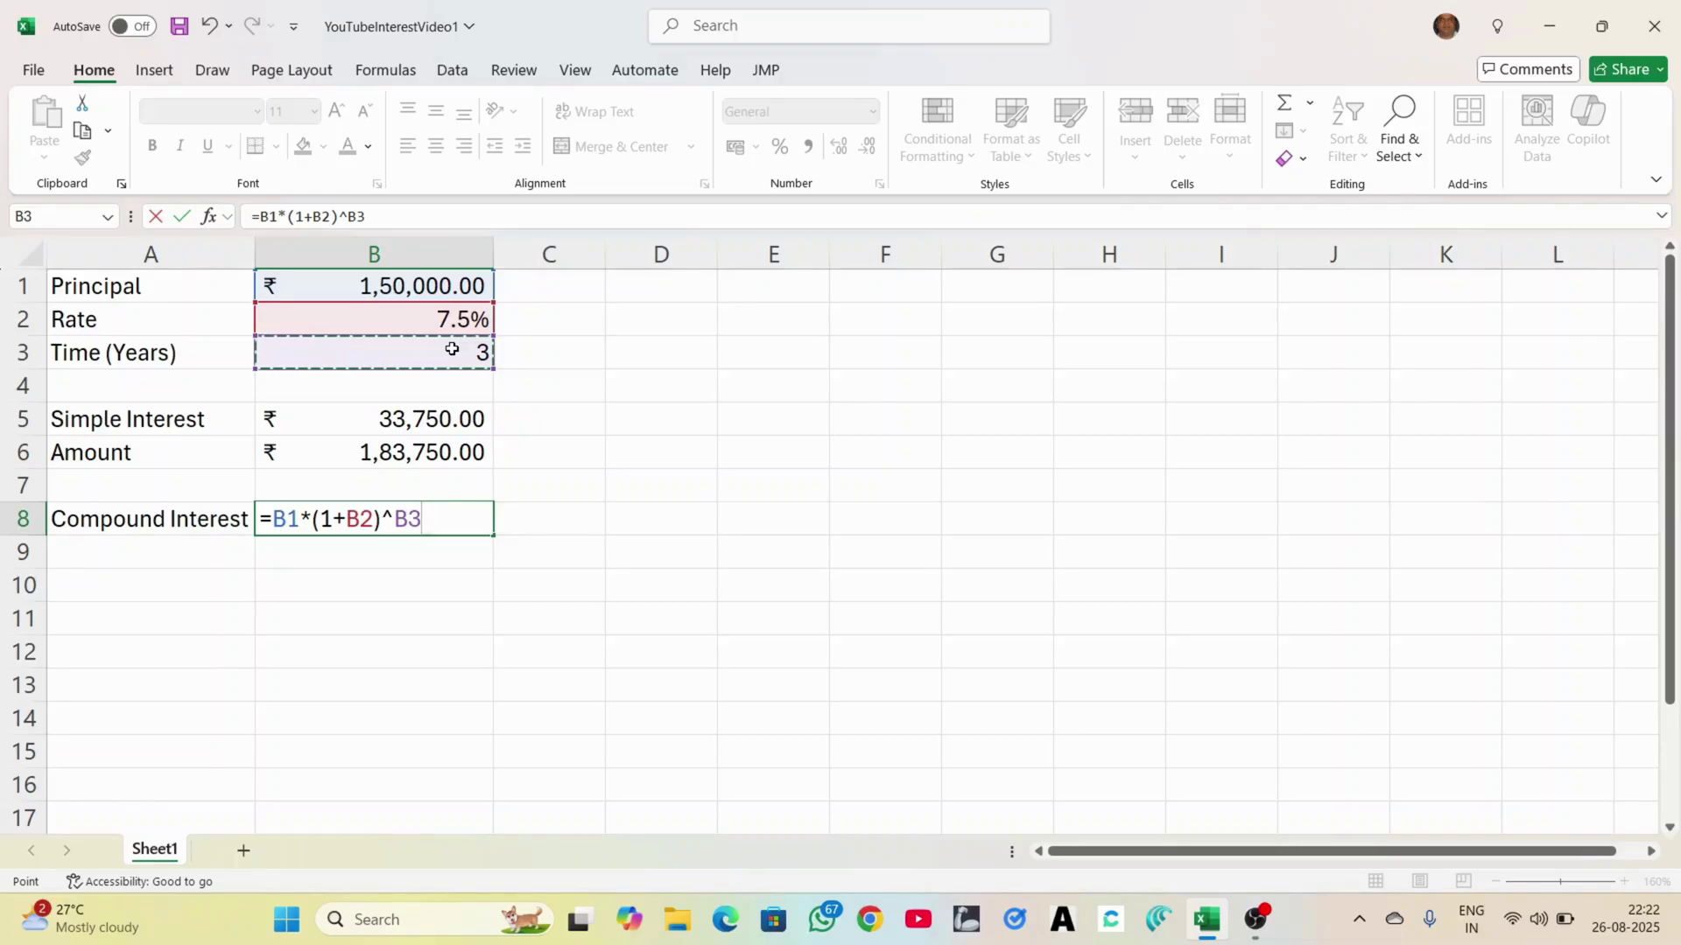
key("Return")
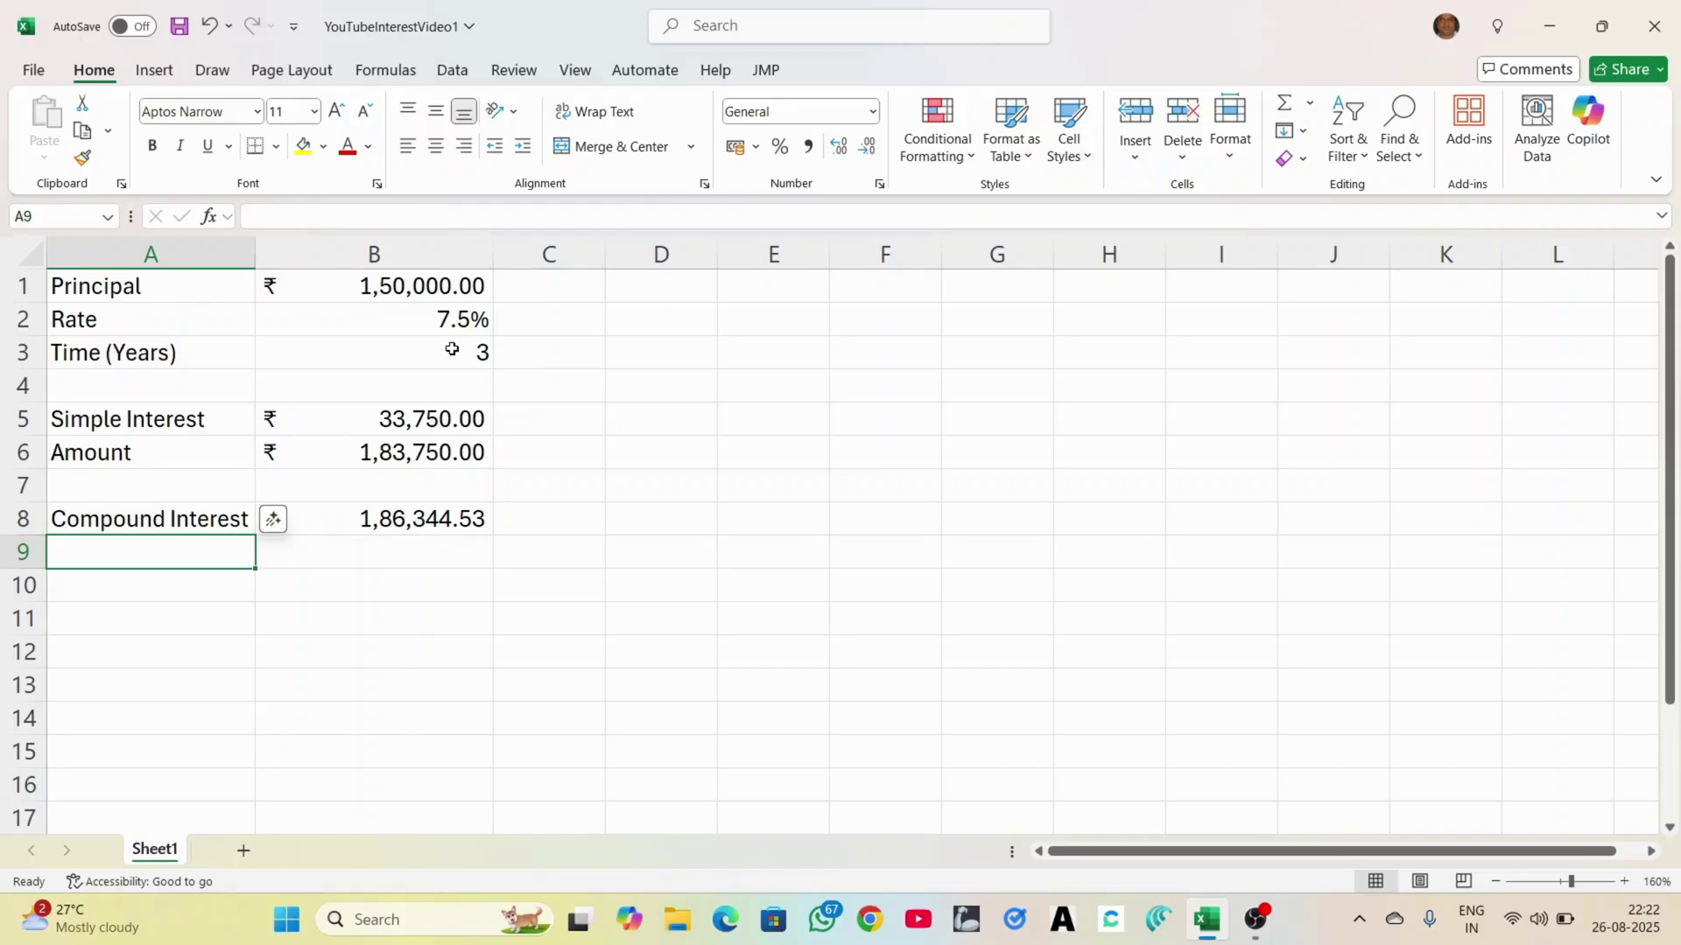
Change the label in cell A8 to "Amount (Compound Interest)" and autofit column A to its contents.
left_click(171, 520)
left_click(397, 209)
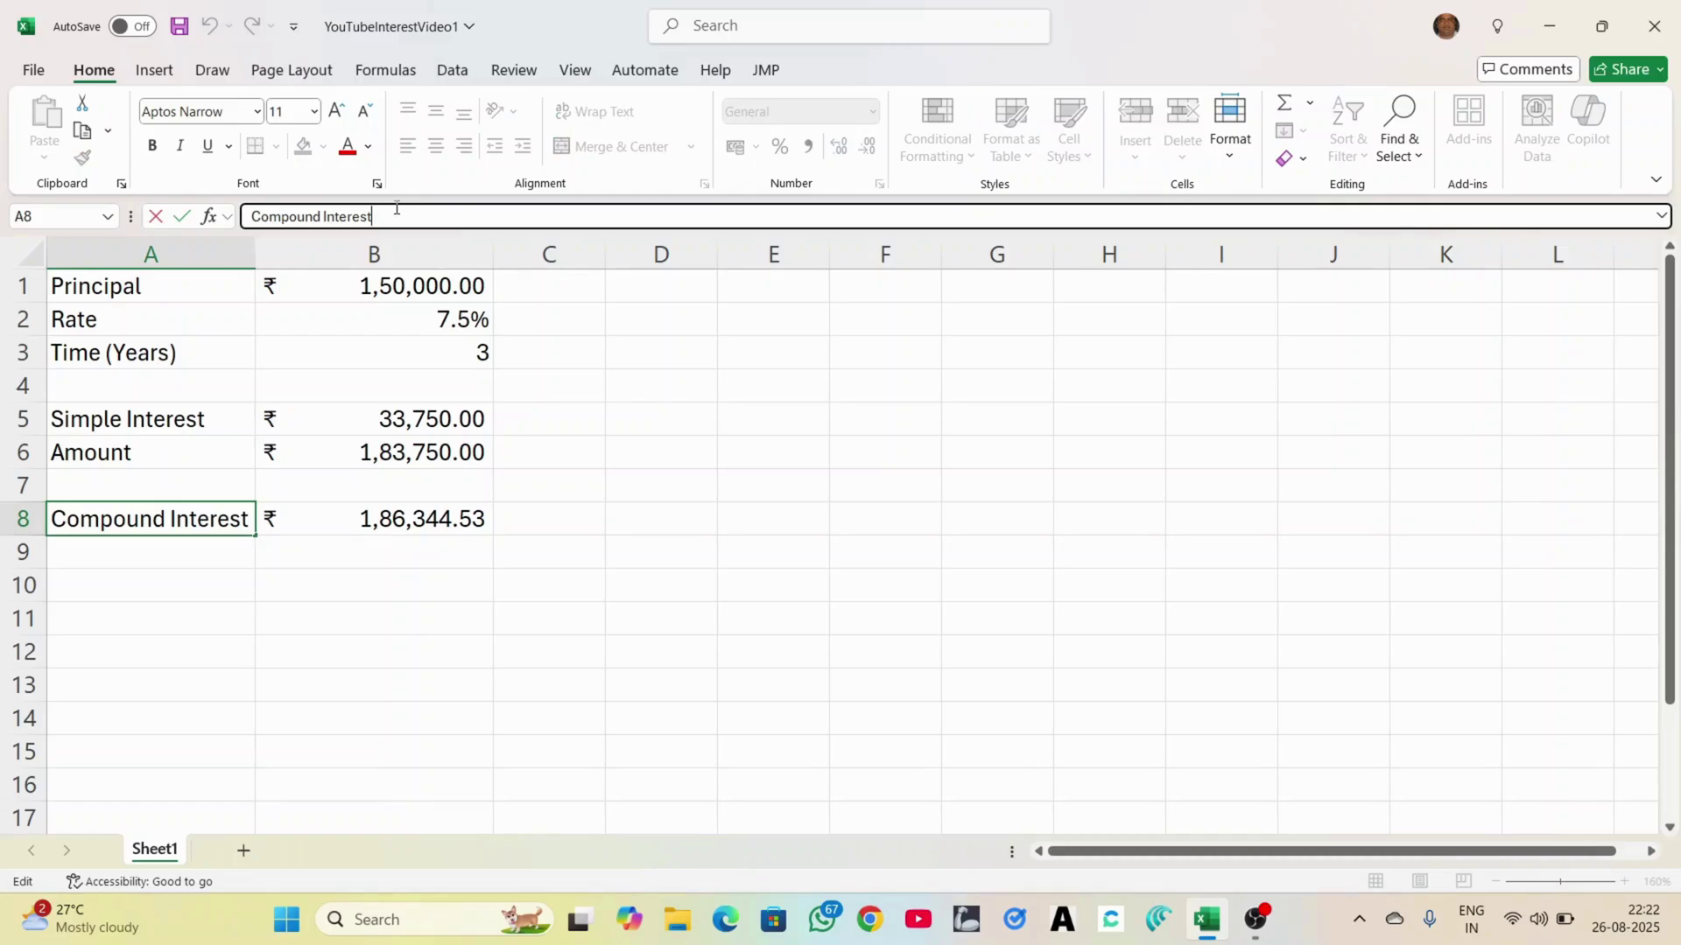
type(")")
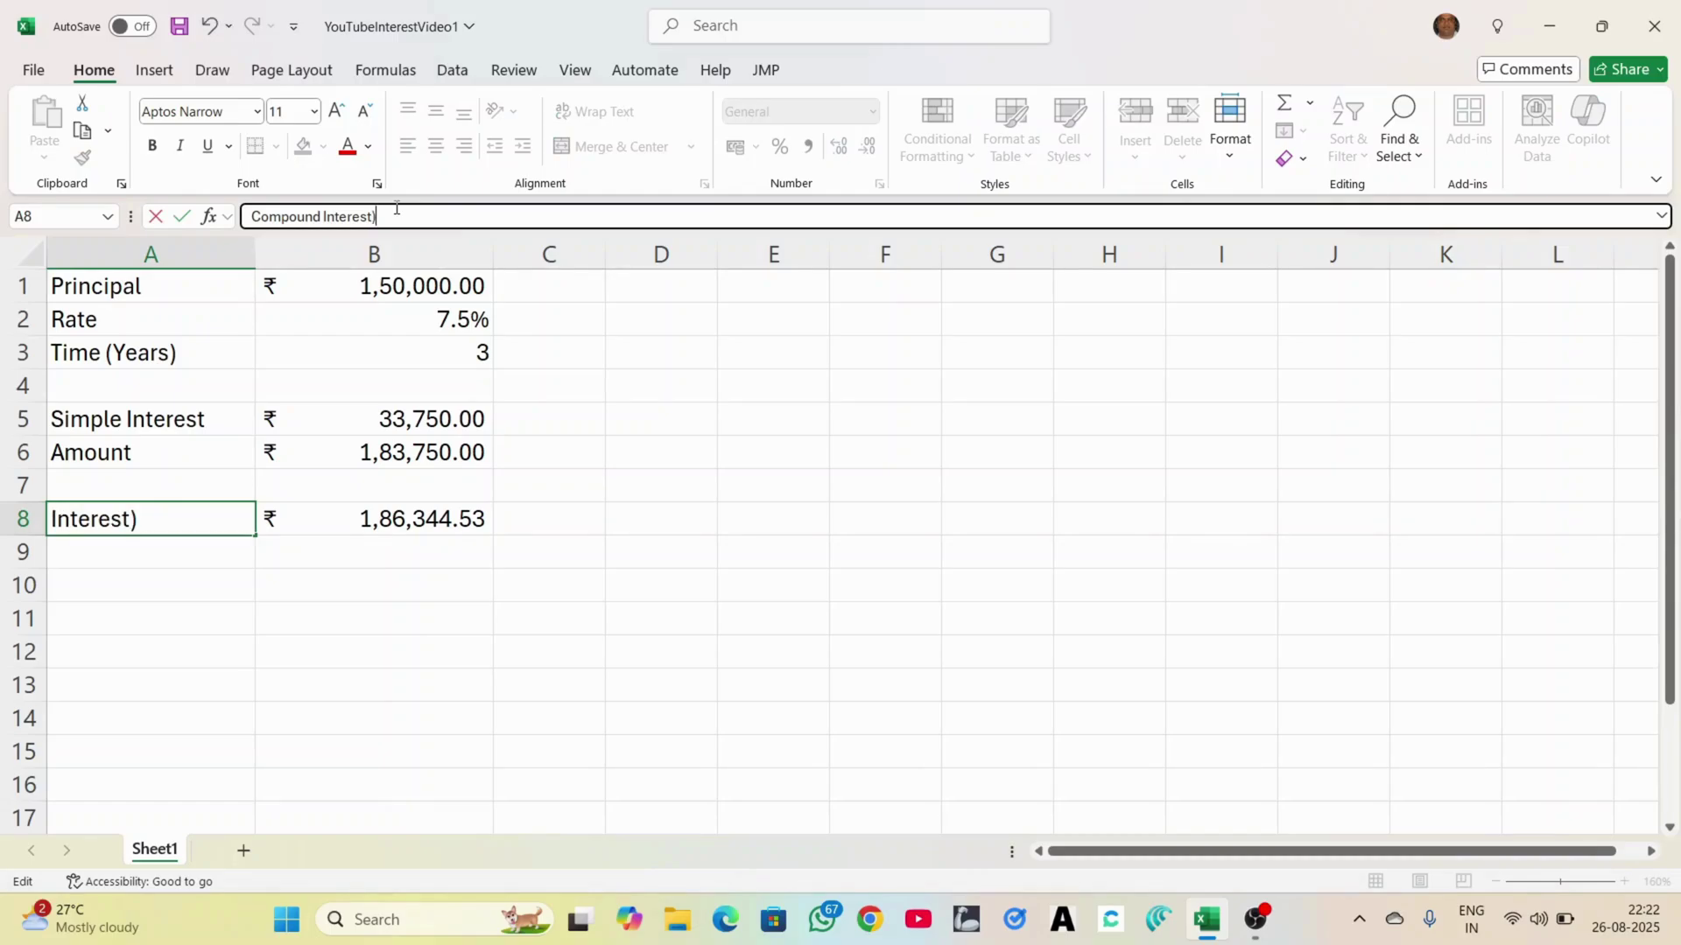
left_click(253, 217)
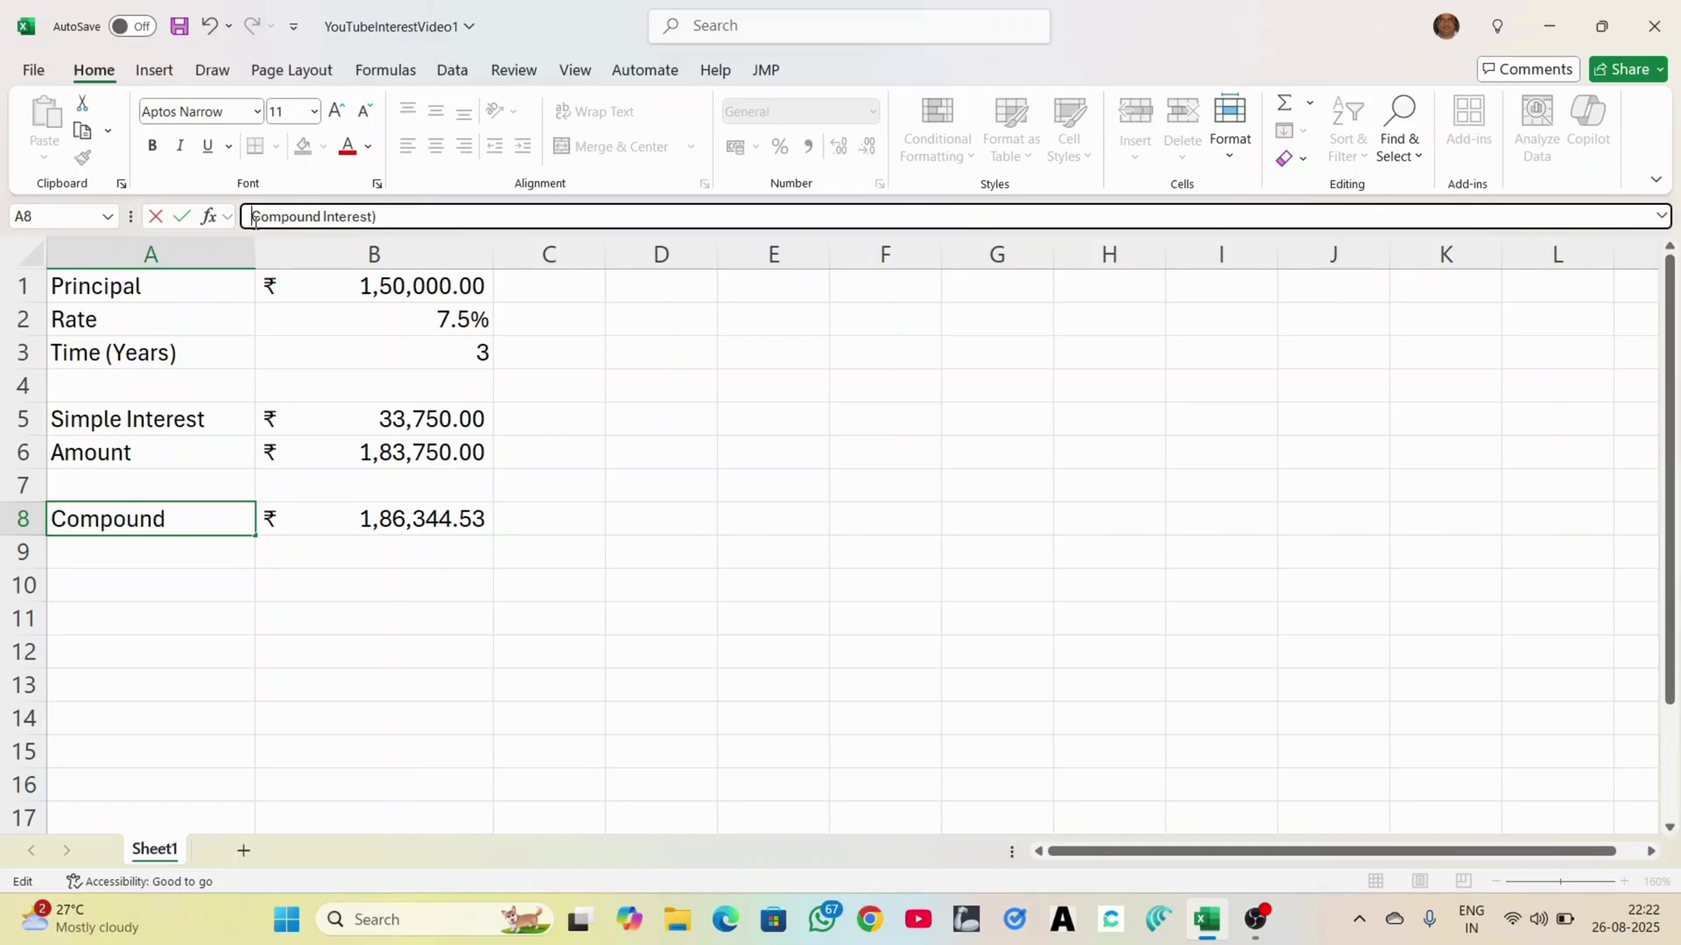
type("(")
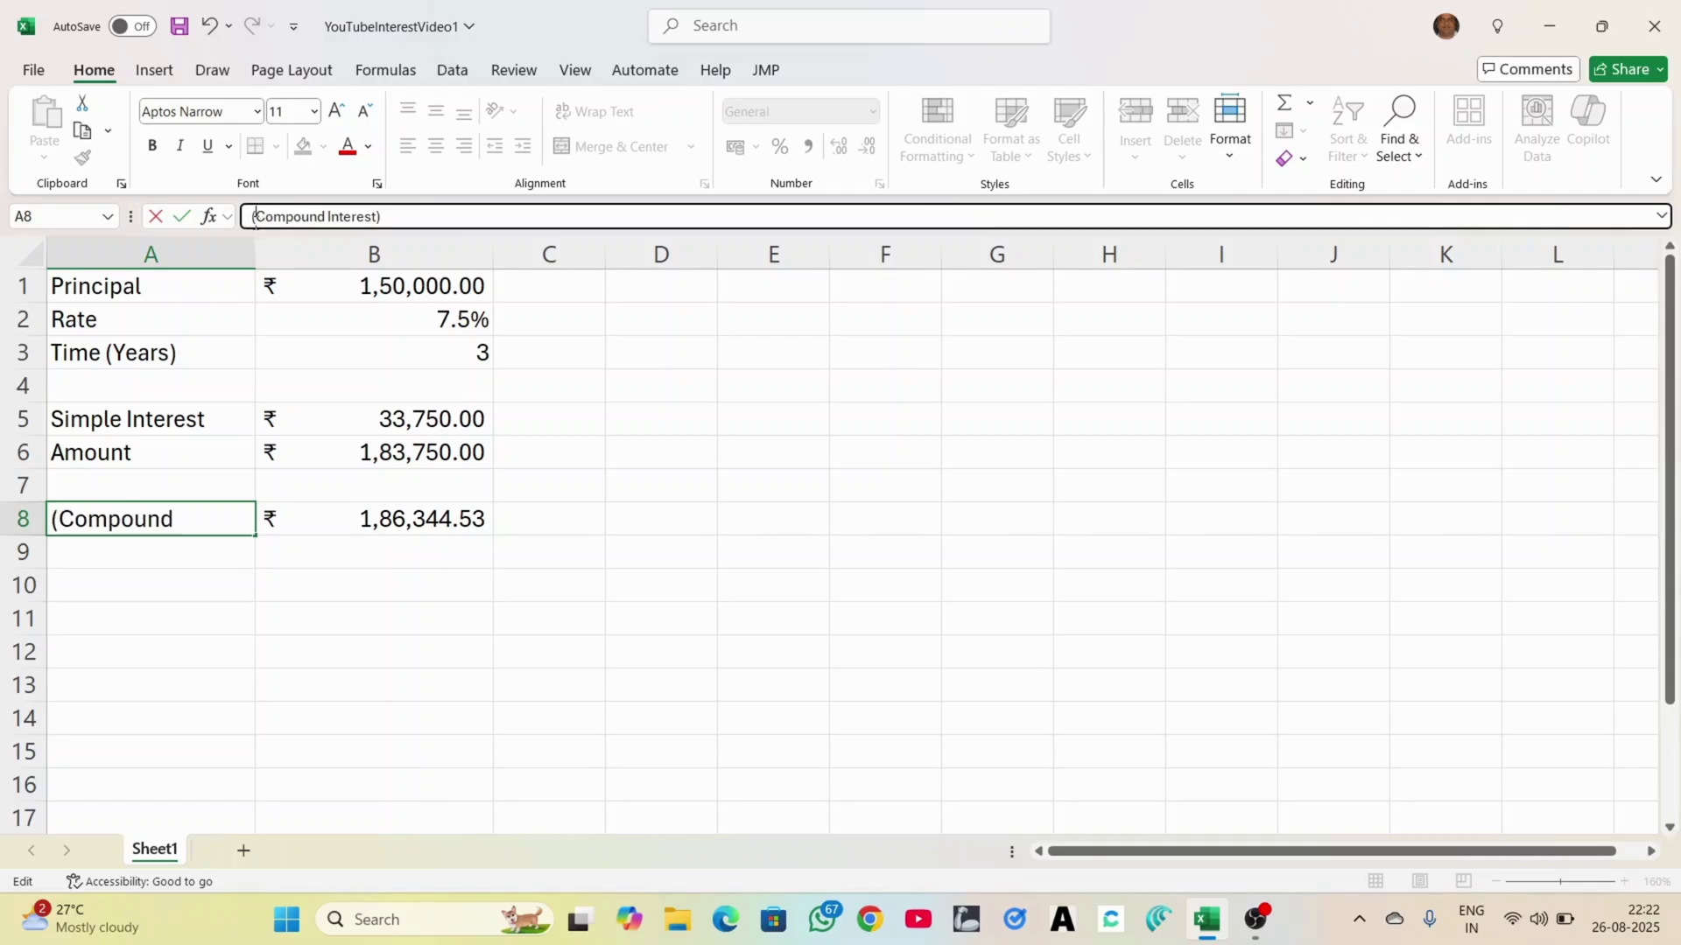
type("Amount")
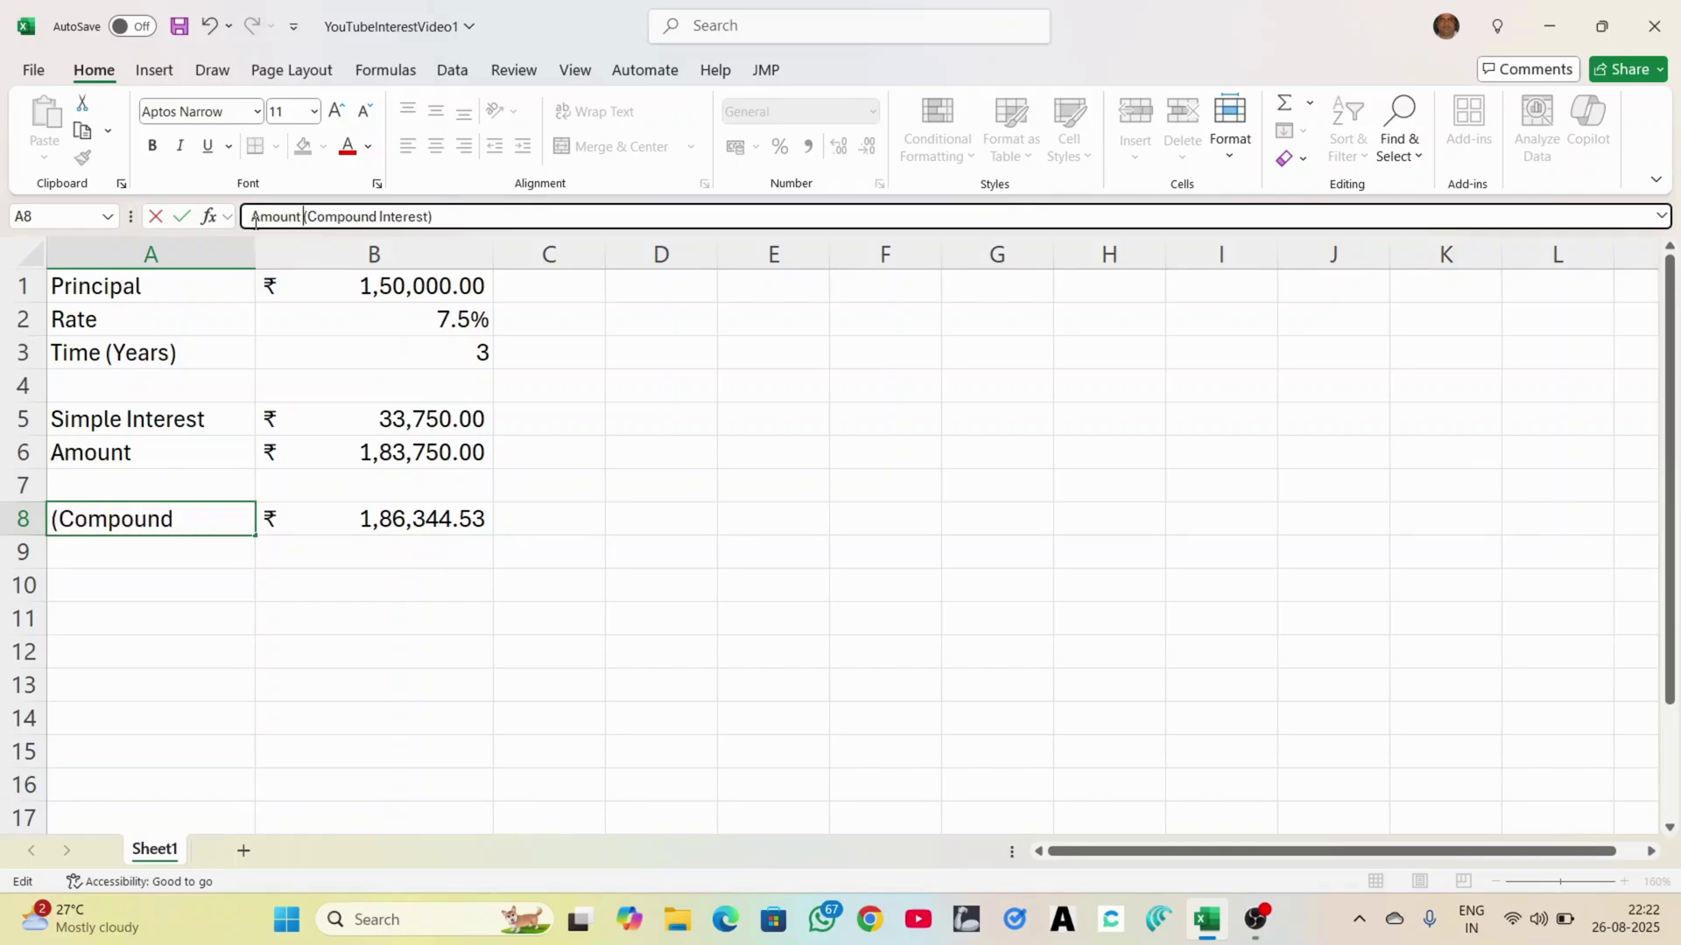
key("Return")
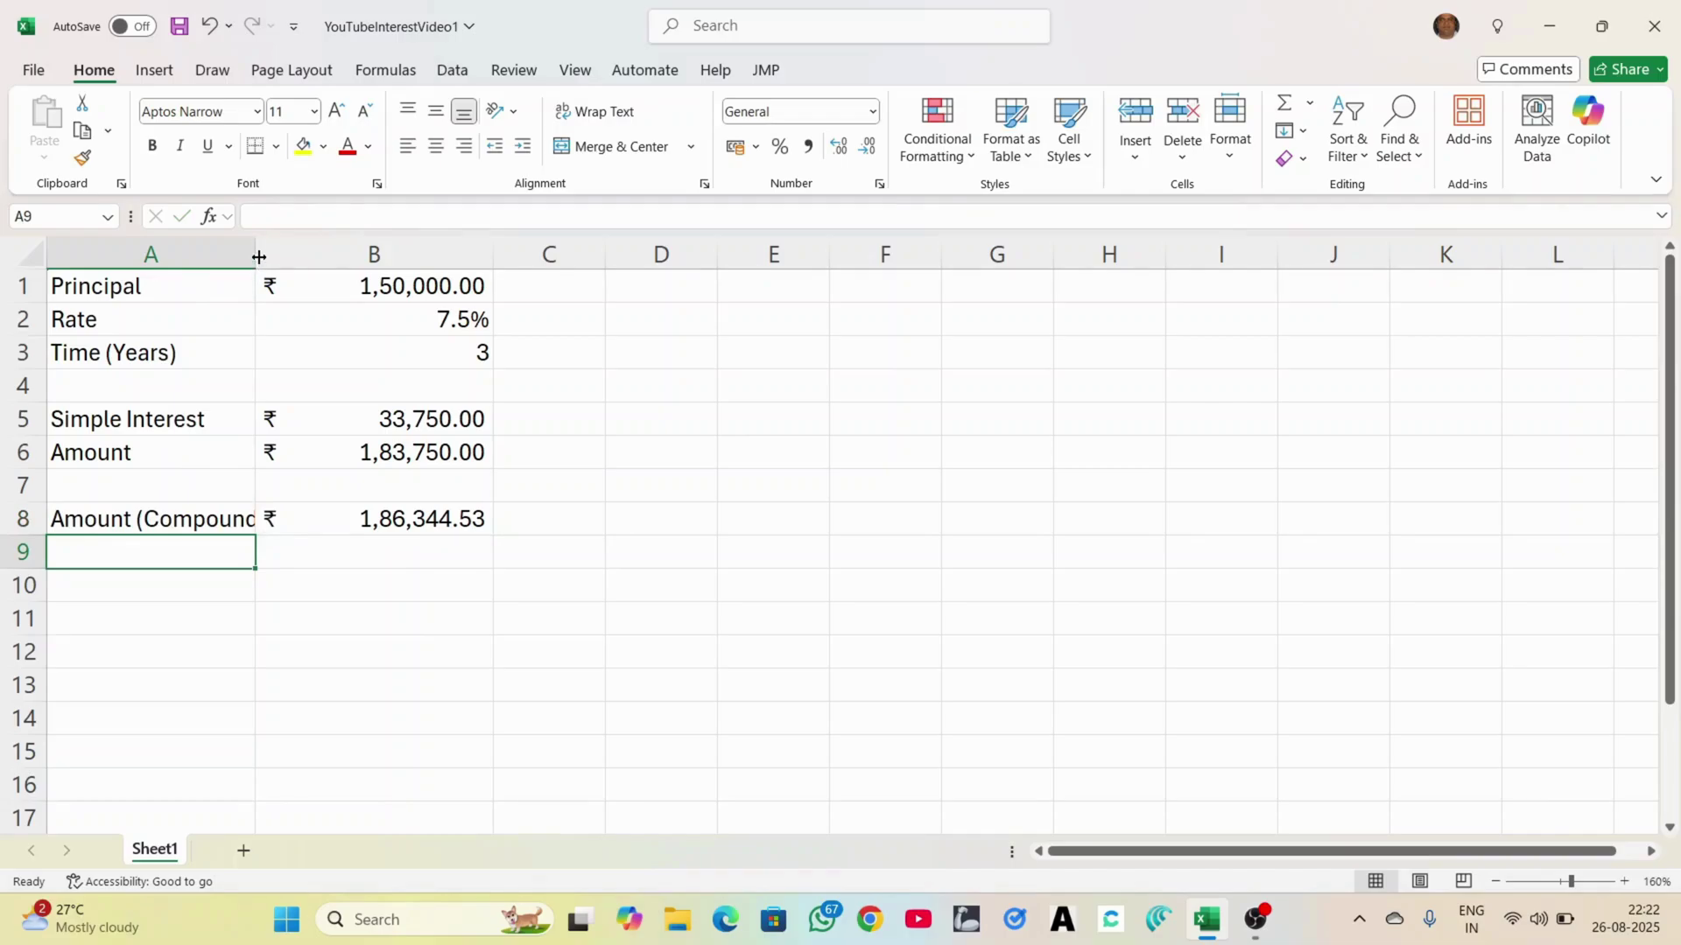
double_click(259, 256)
Enter the label "Difference" in cell A10.
left_click(514, 557)
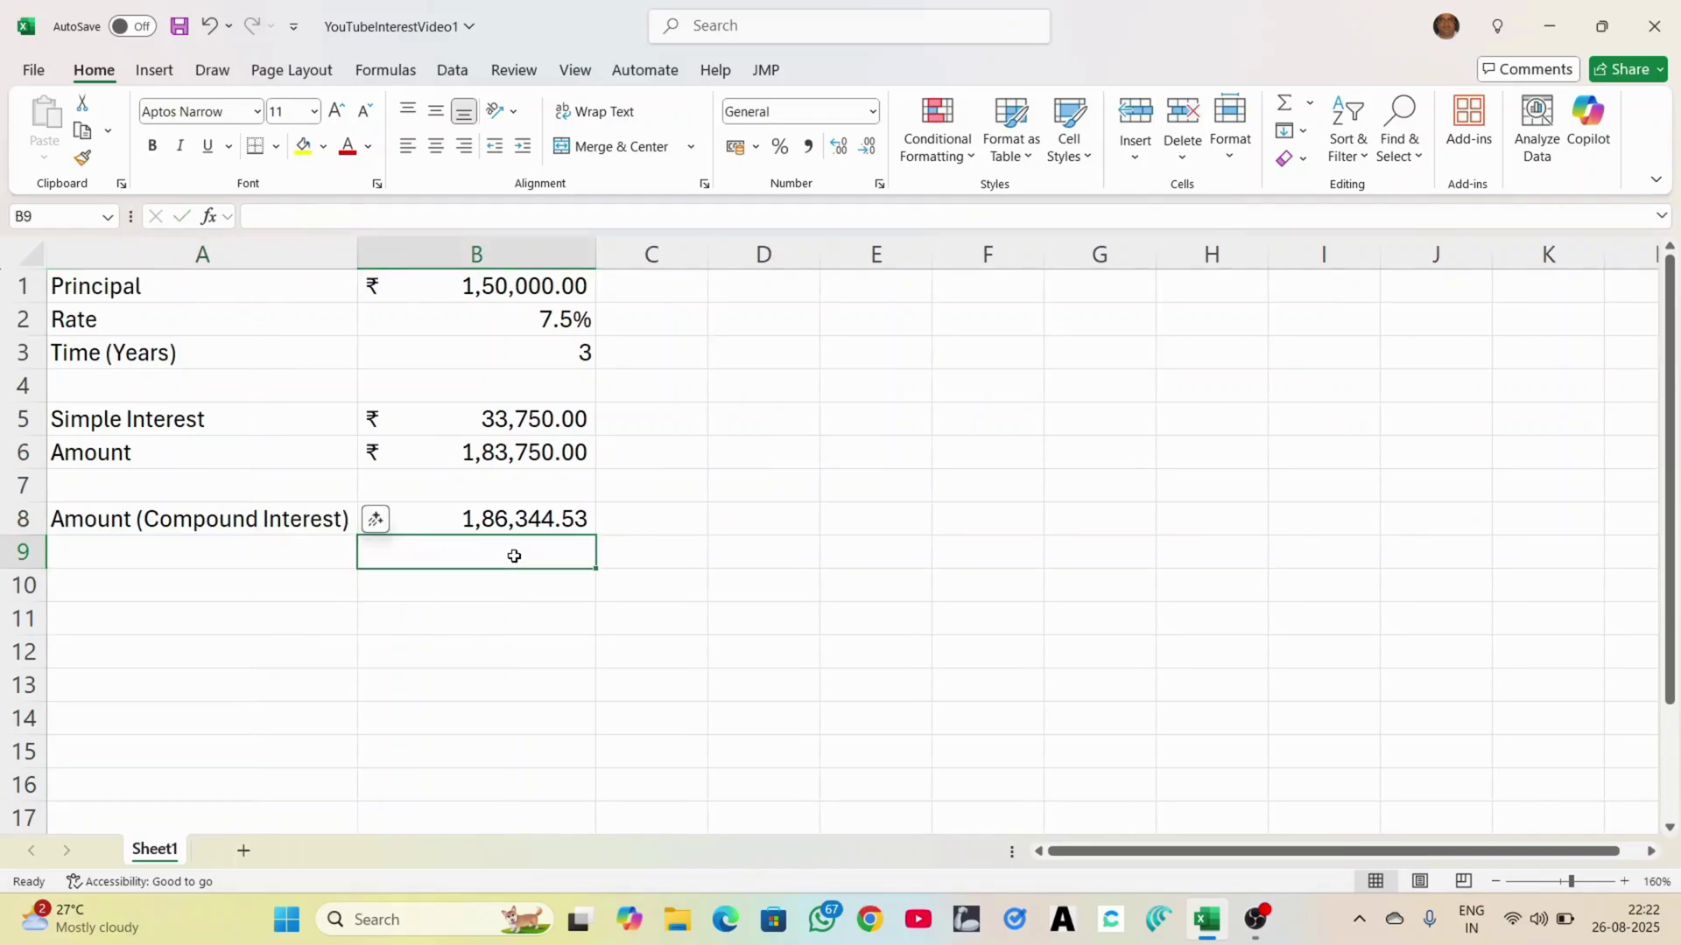
left_click(303, 582)
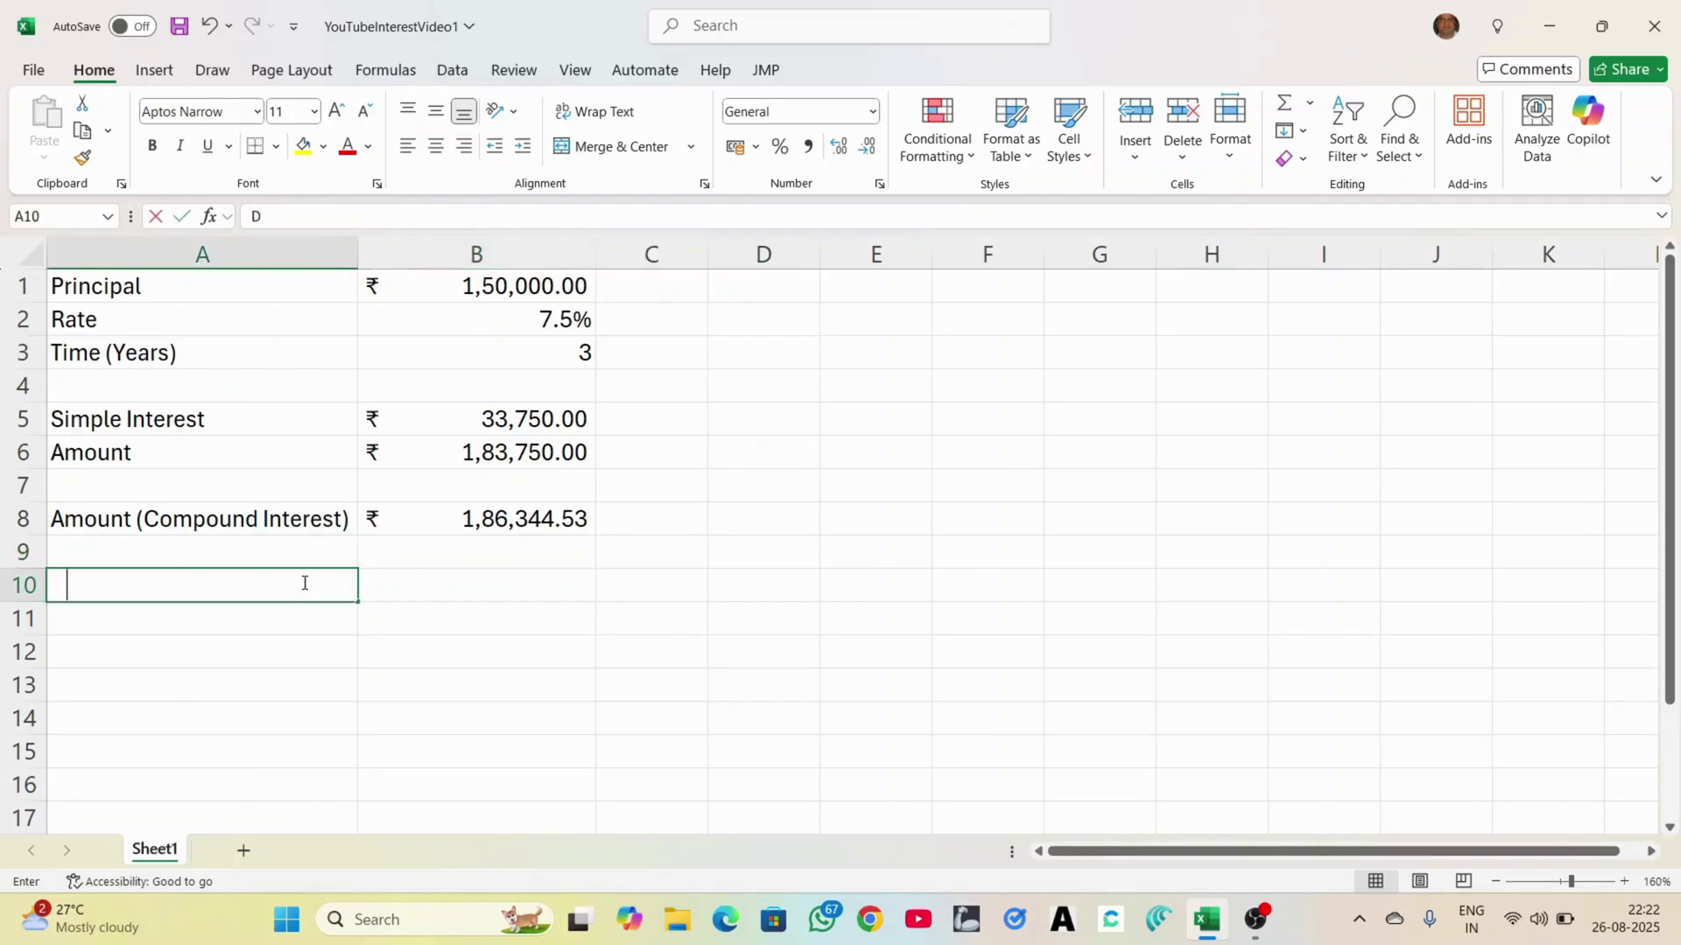
type("Difference")
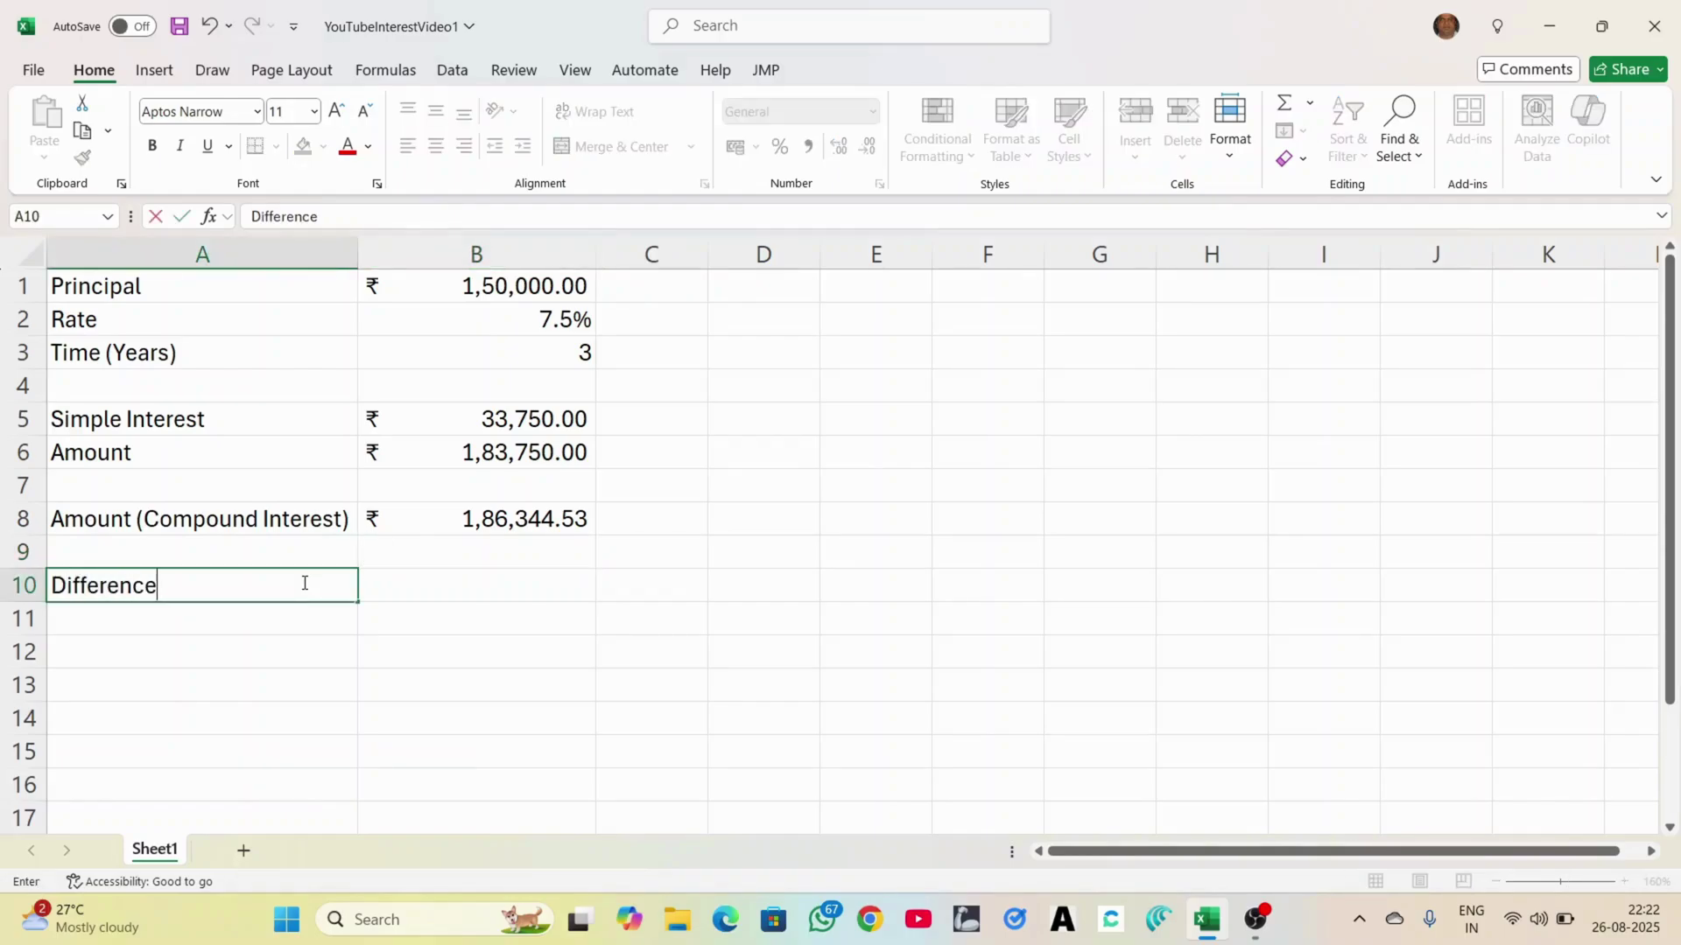
key("Tab")
Calculate the difference between the compound and simple interest amounts in cell B10 with the formula =B8-B6.
type("=")
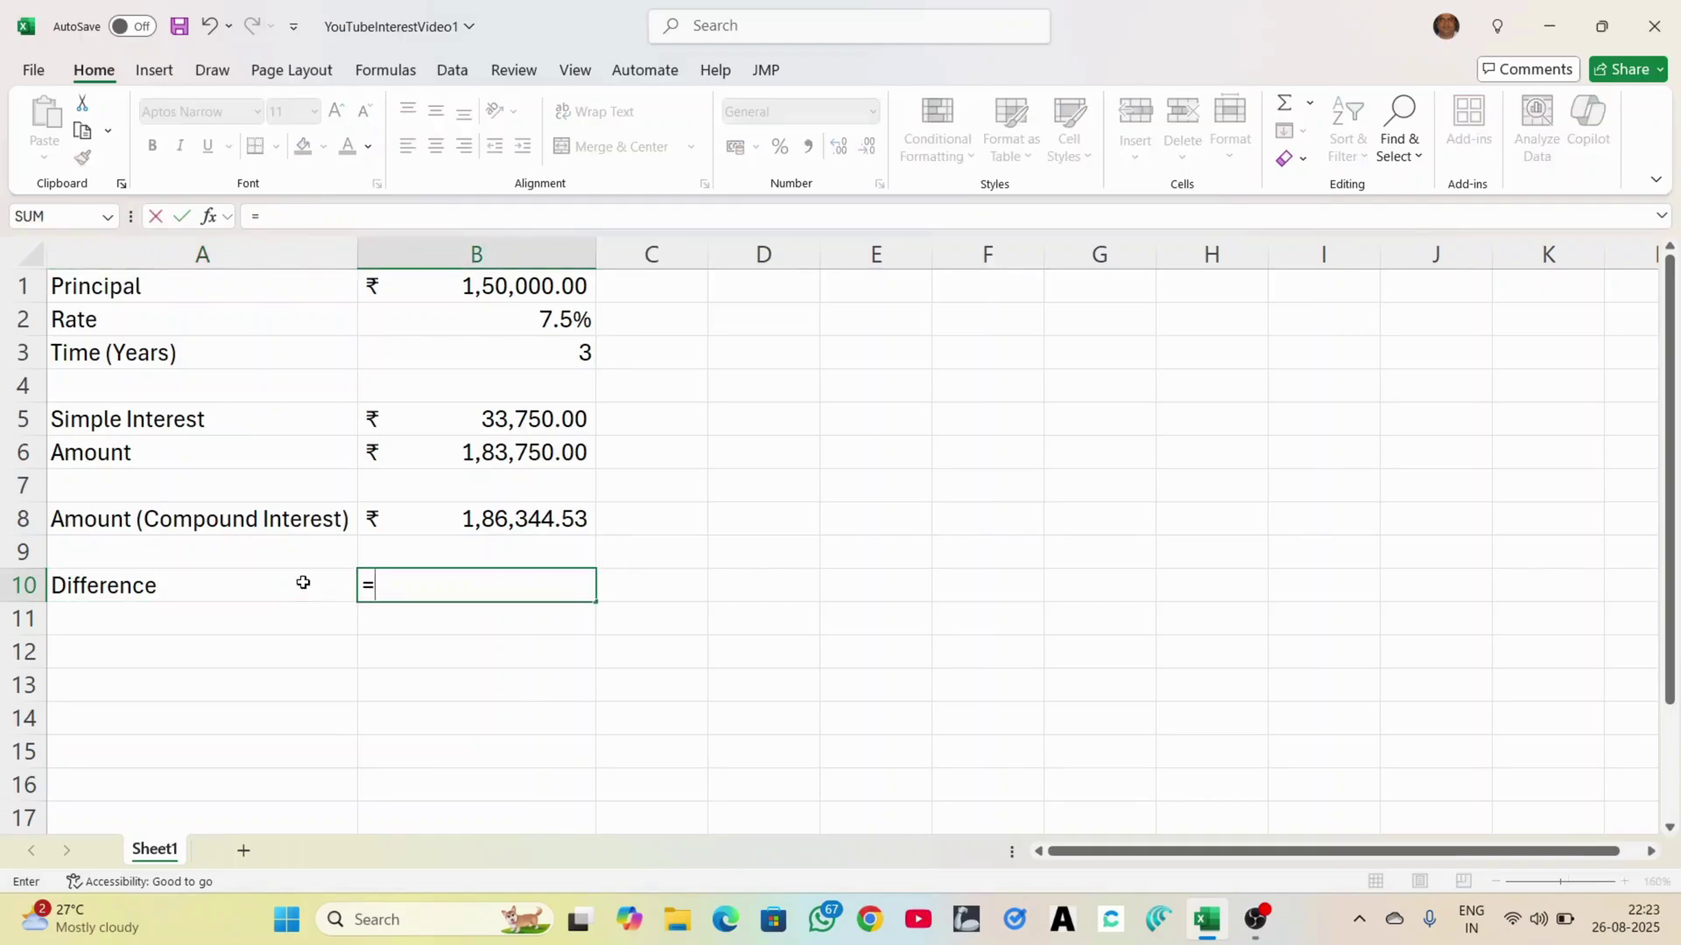
left_click(455, 526)
type("-")
left_click(495, 455)
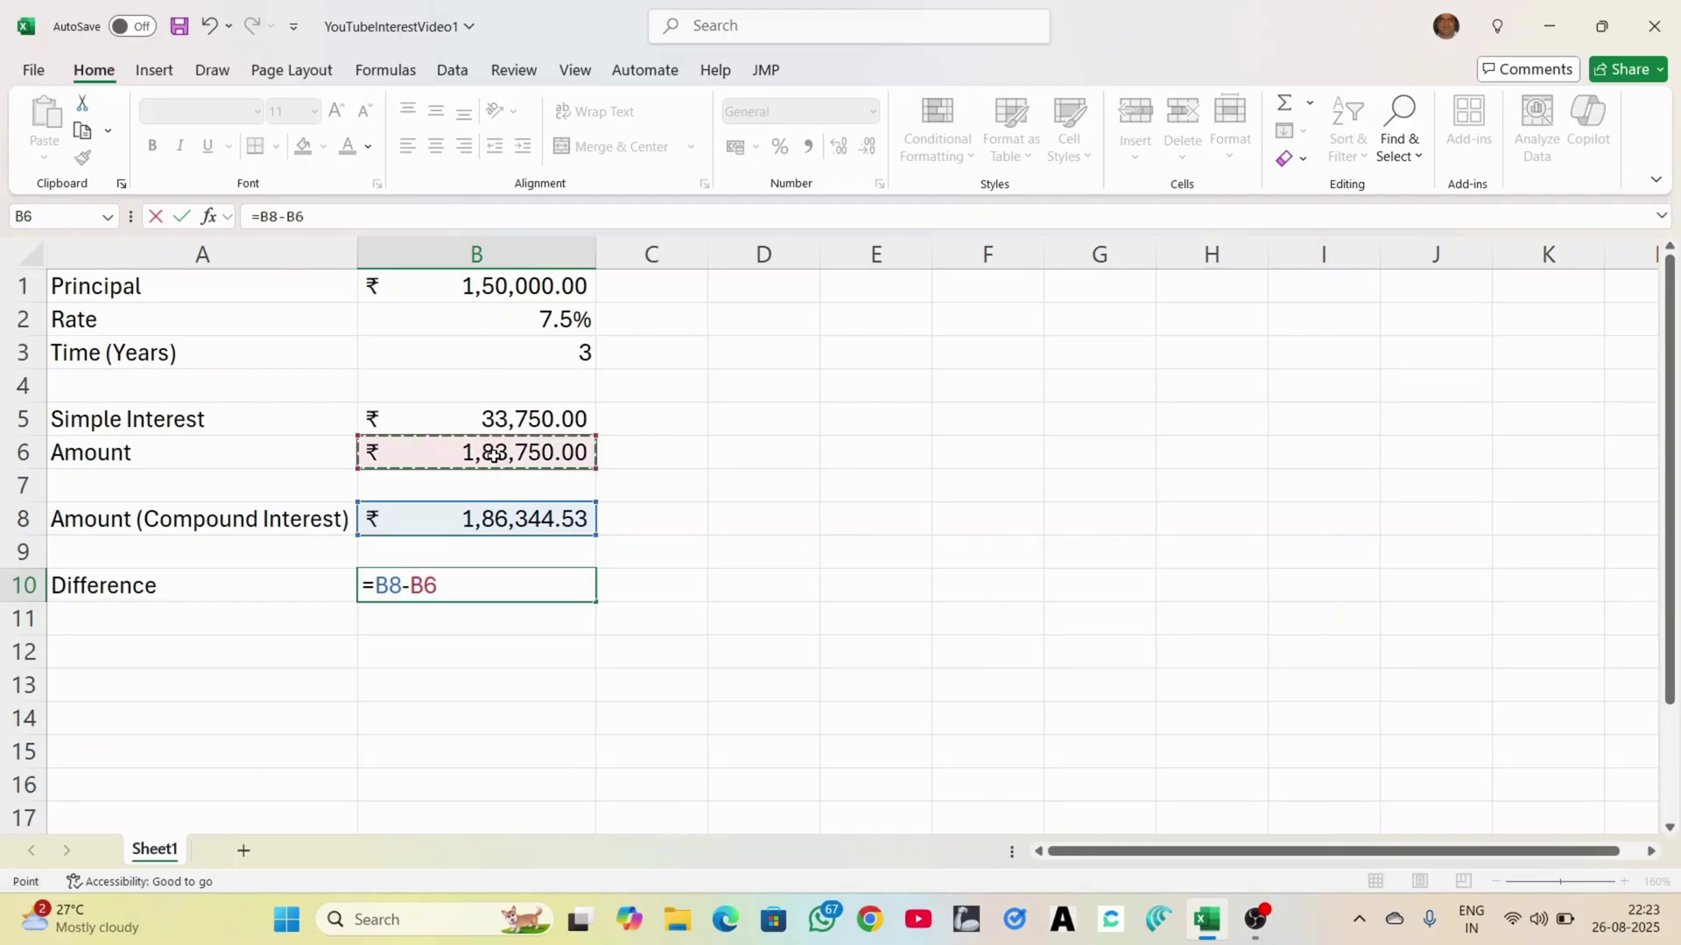
key("Return")
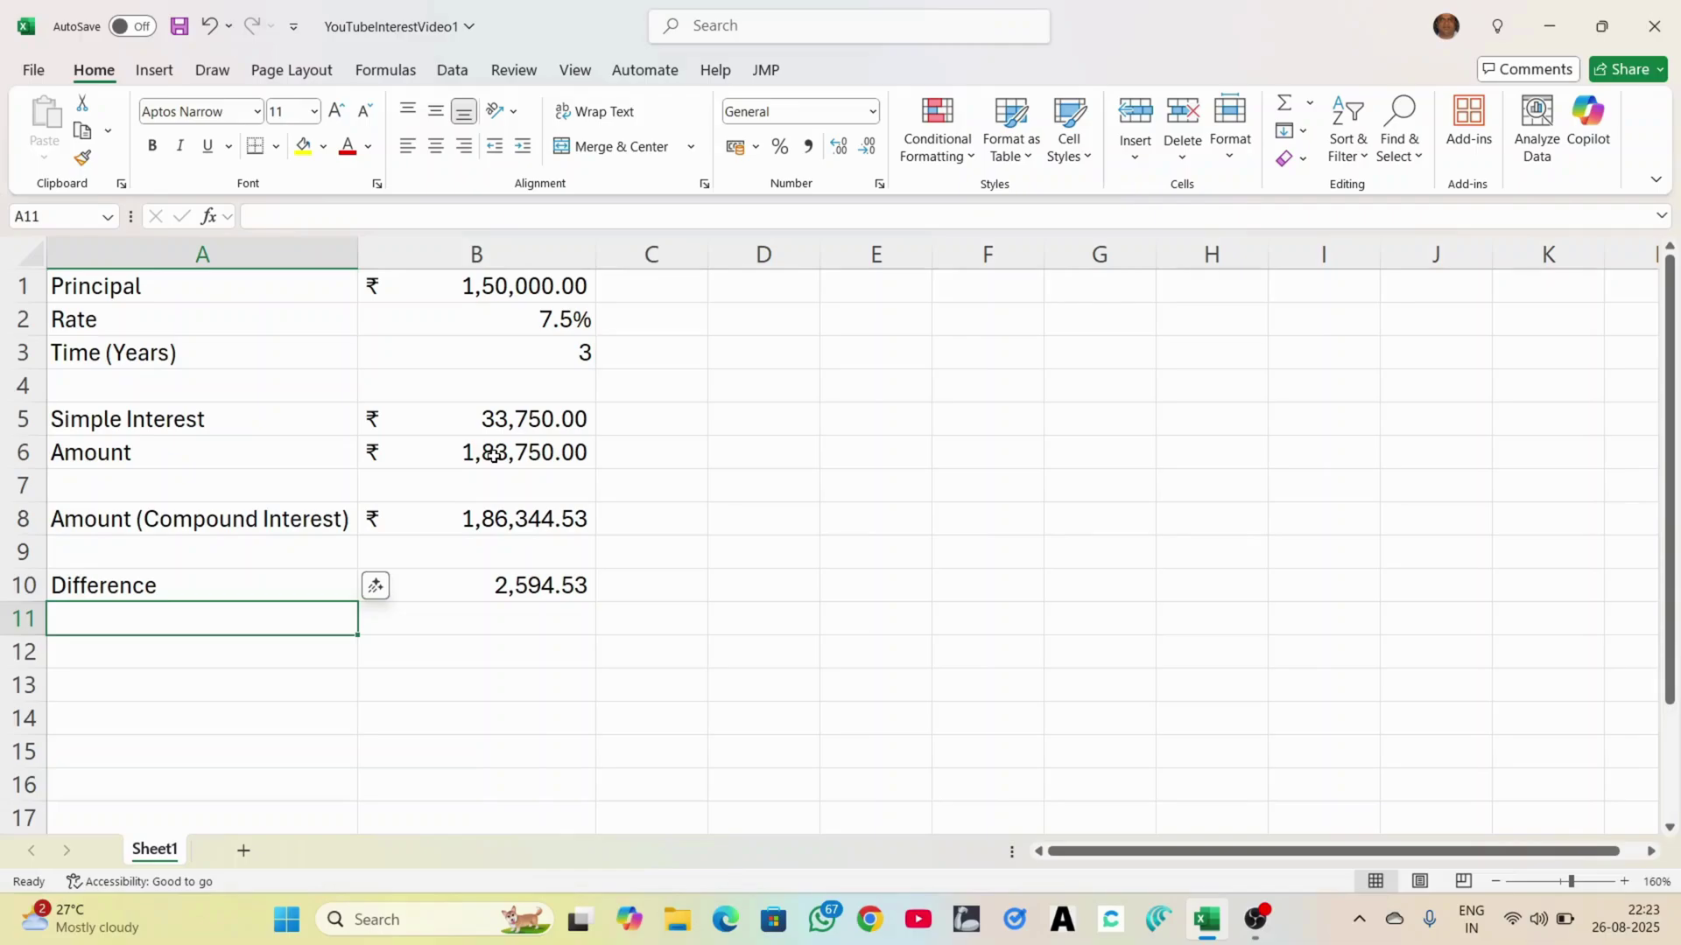
Set the principal in cell B1 to 300000.
left_click(517, 292)
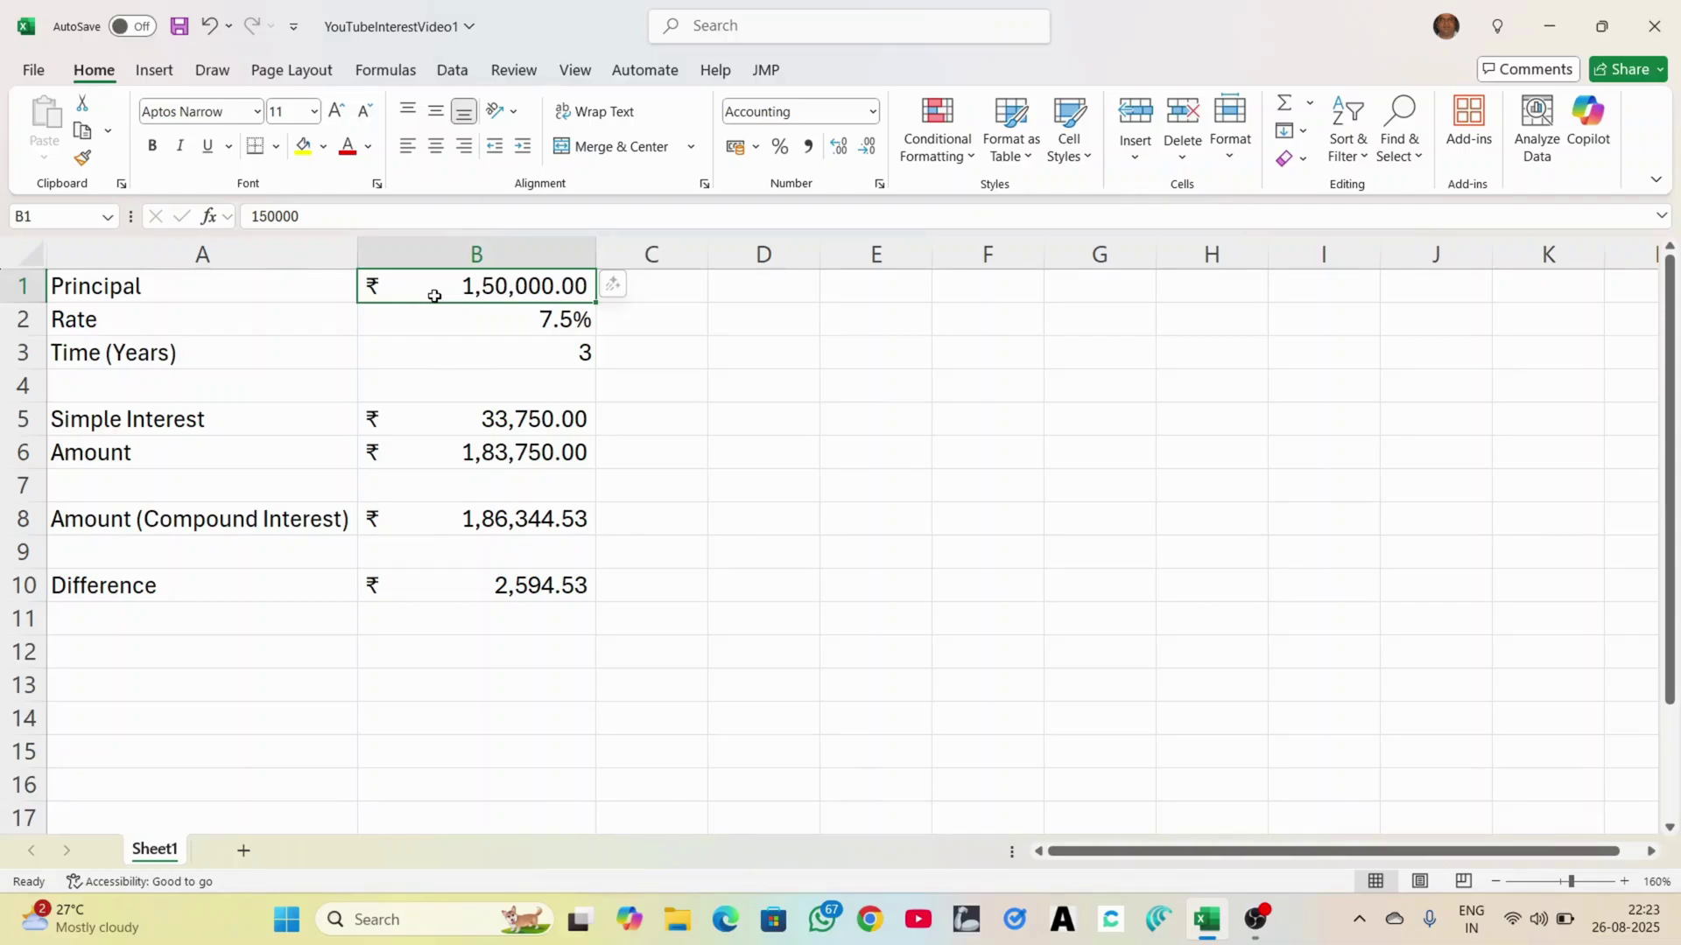
type("3,00,0")
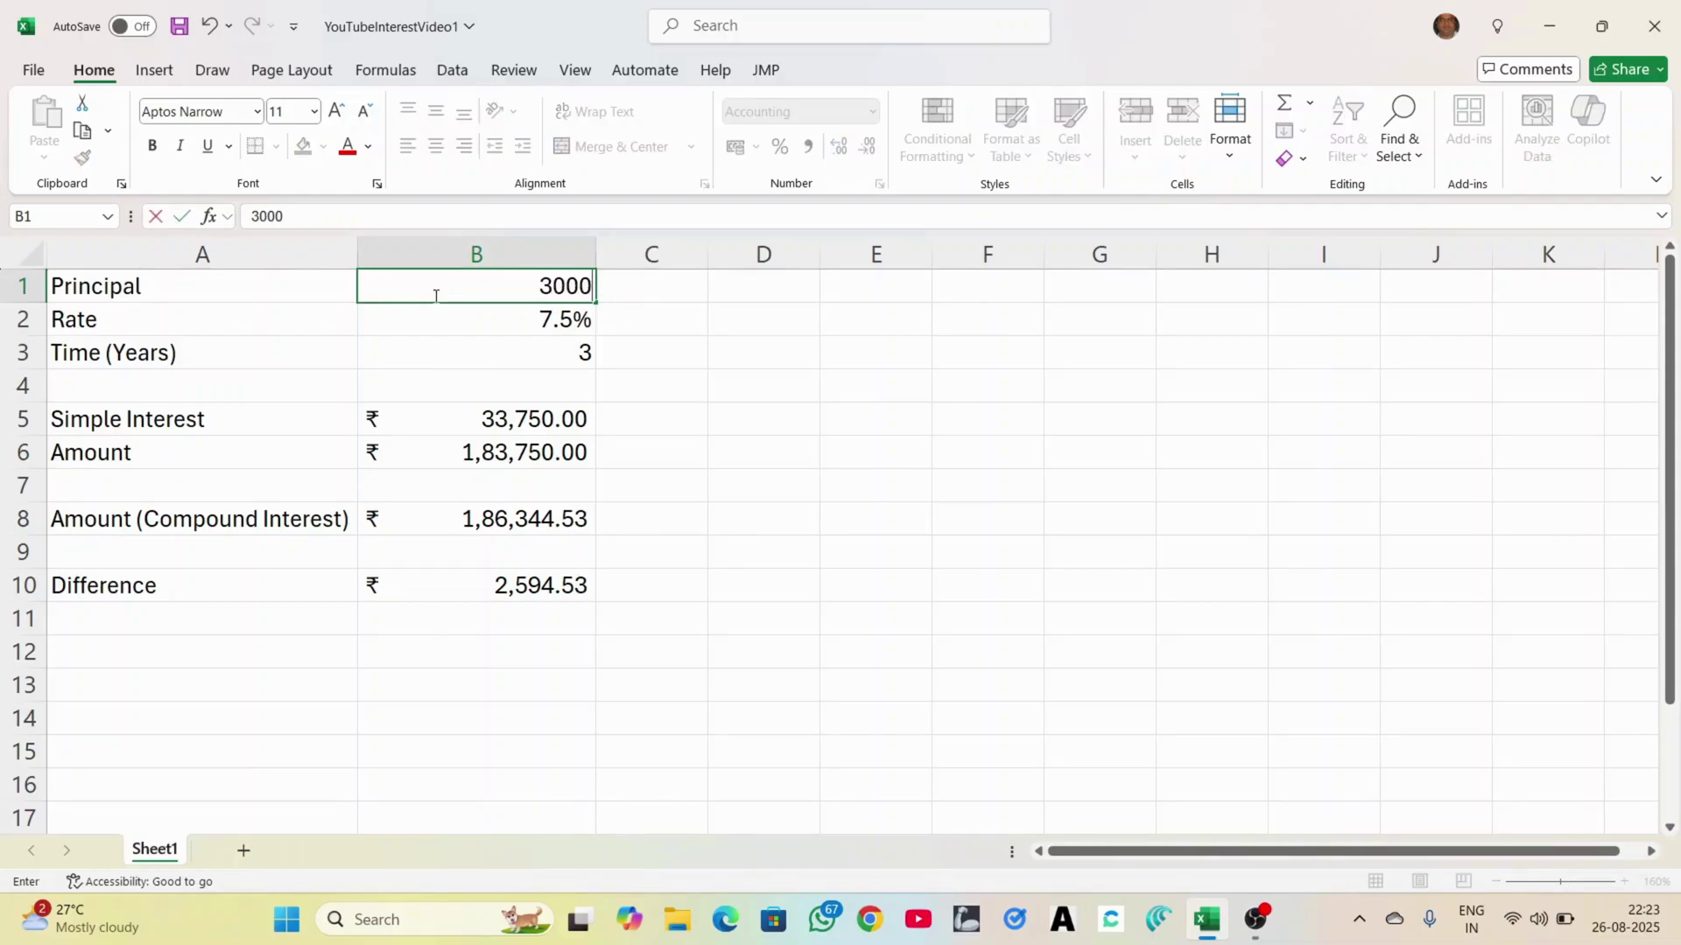
type("00")
key("Return")
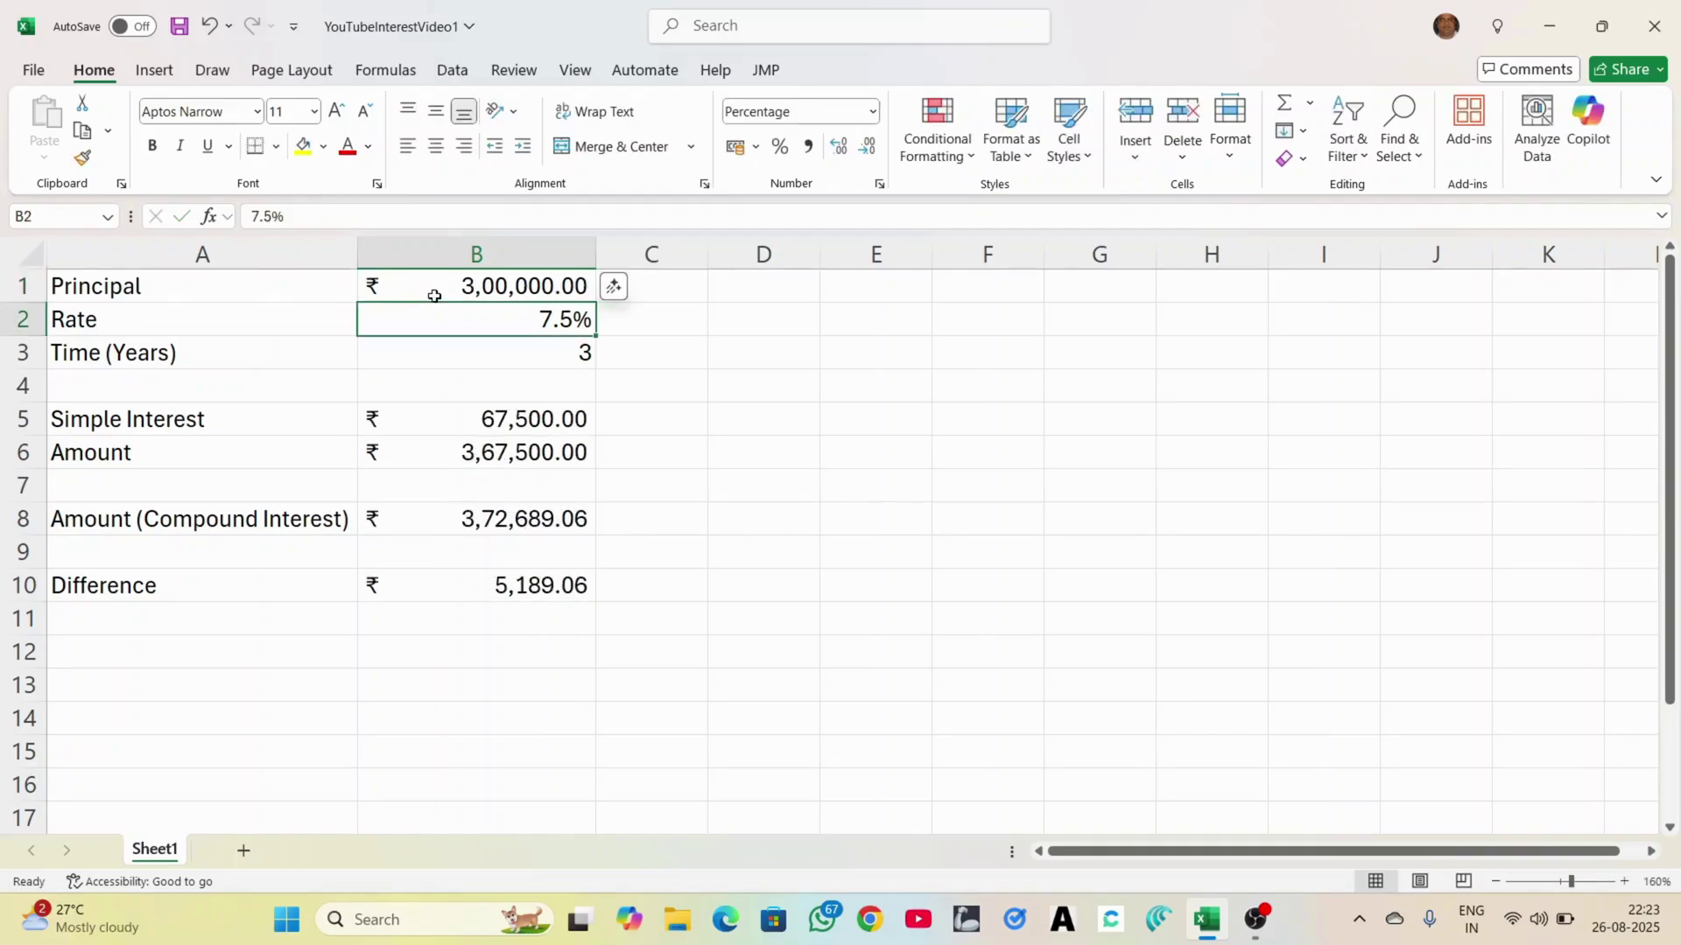
Set the rate in cell B2 to 8.5% and the time in cell B3 to 5 years.
type(".5")
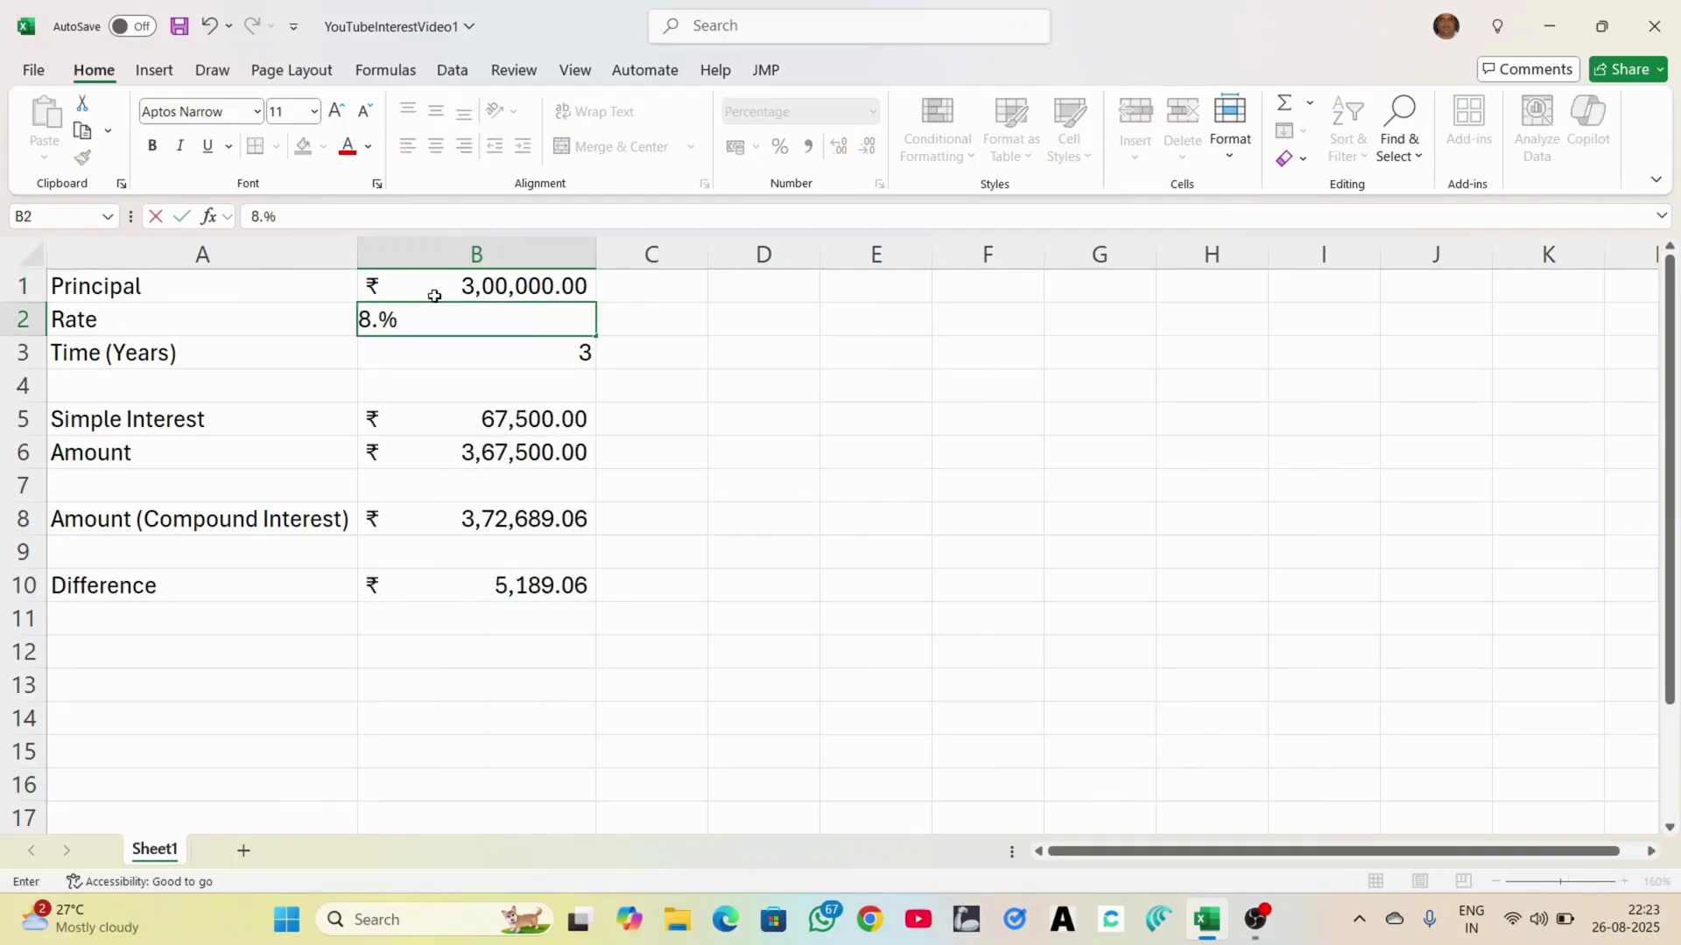
key("Return")
type("5")
key("Return")
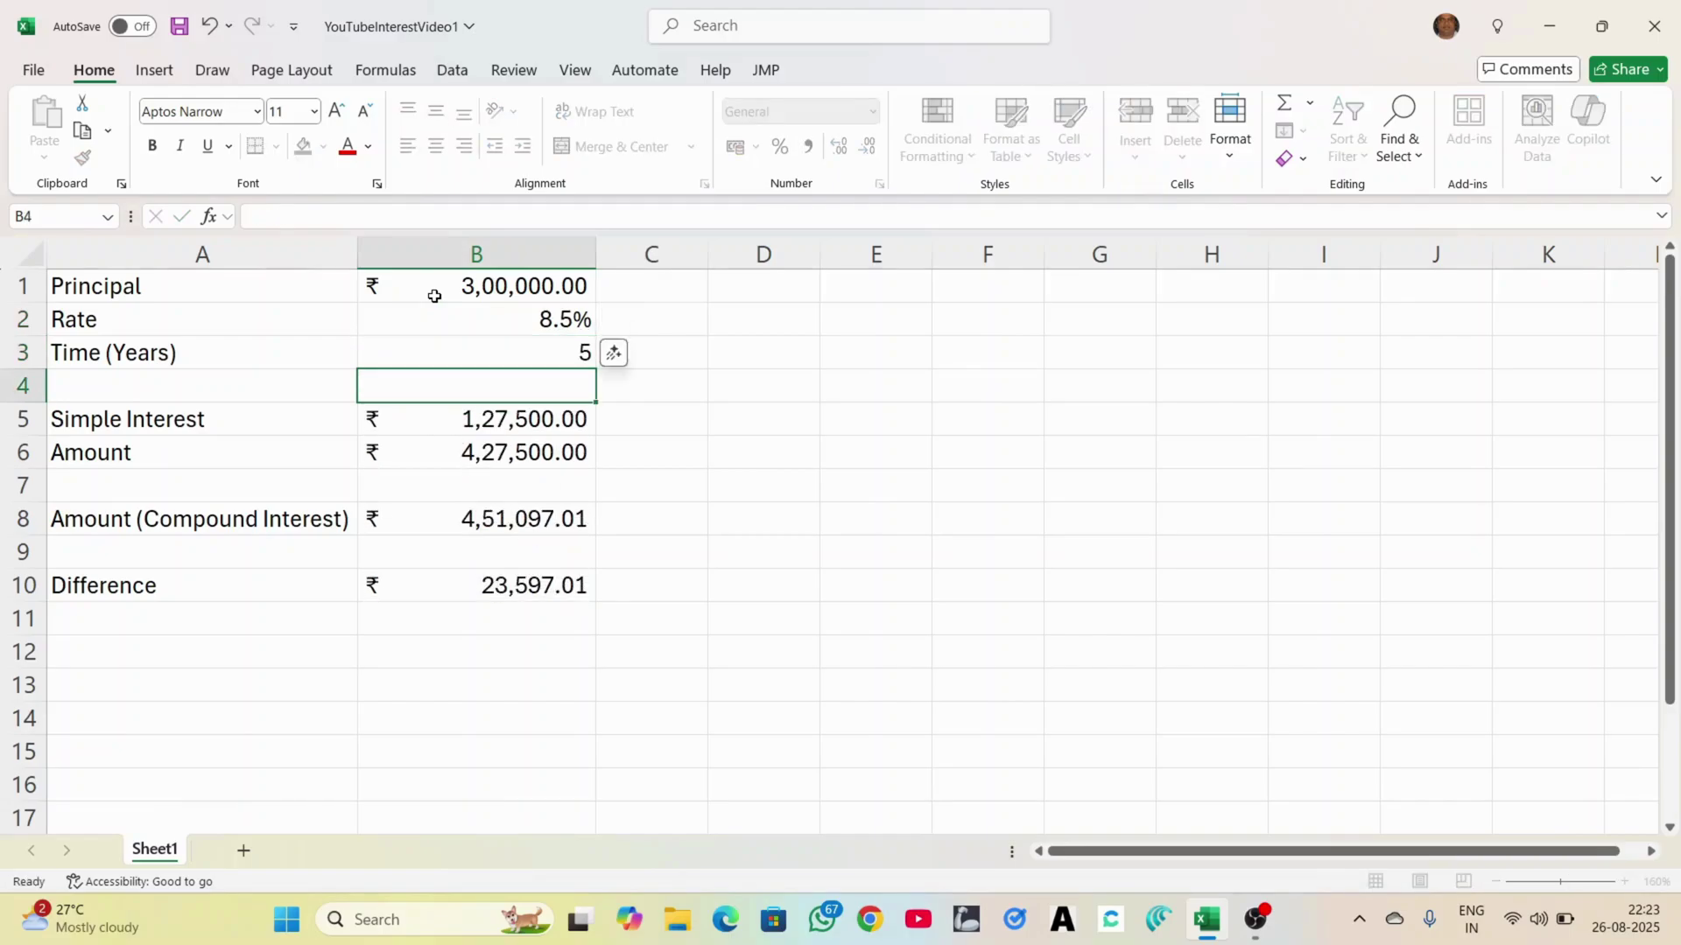